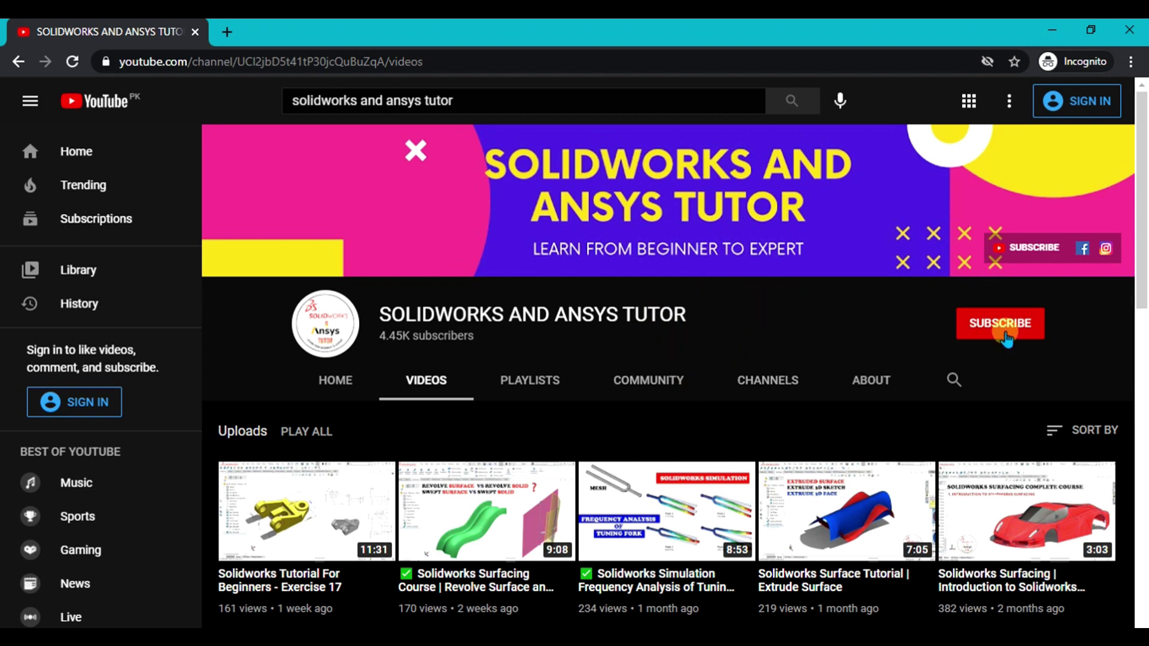
{"action": "scroll", "coordinate": [533, 456], "scroll_direction": "down", "scroll_amount": 5}
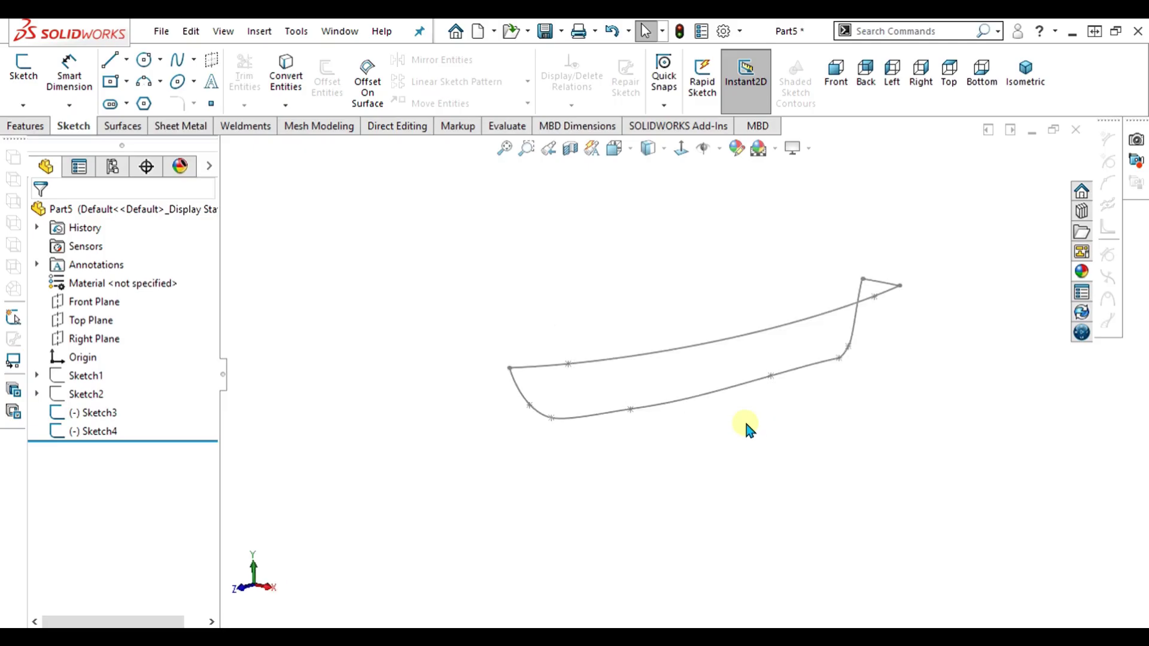
Start a reference plane offset from the Front Plane and flip the offset toward the hull curves.
{"action": "mouse_move", "coordinate": [749, 426]}
{"action": "middle_mouse_down"}
{"action": "mouse_move", "coordinate": [682, 346]}
{"action": "mouse_move", "coordinate": [711, 390]}
{"action": "mouse_move", "coordinate": [718, 367]}
{"action": "middle_mouse_up"}
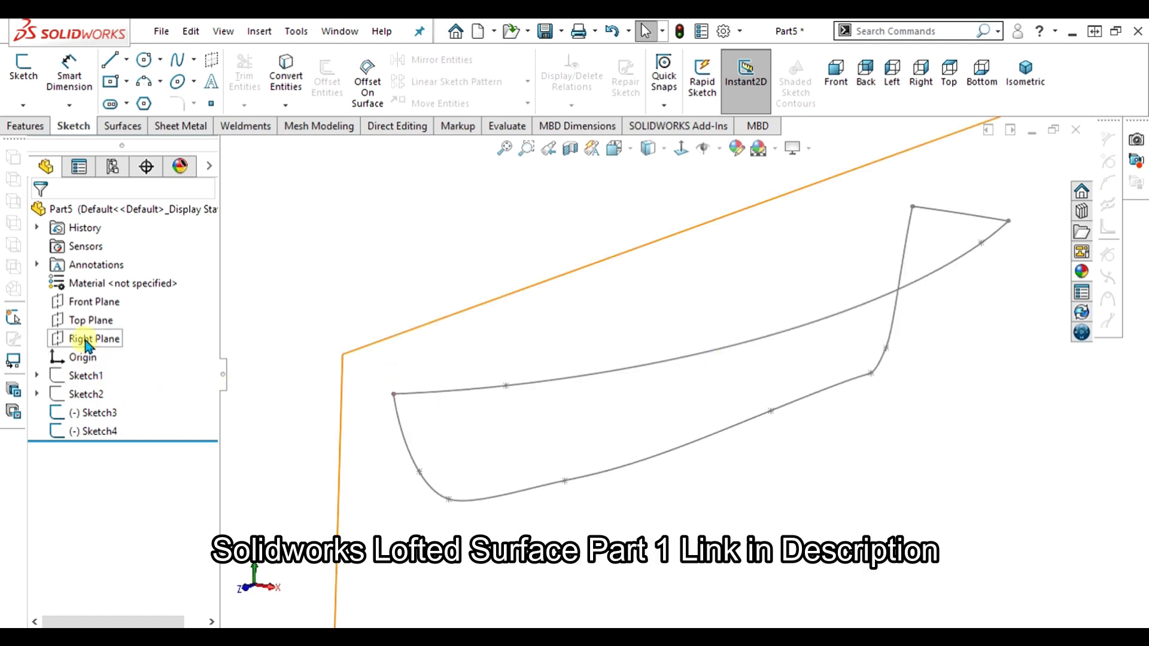
{"action": "left_click", "coordinate": [114, 308]}
{"action": "mouse_move", "coordinate": [736, 413]}
{"action": "middle_mouse_down"}
{"action": "mouse_move", "coordinate": [519, 460]}
{"action": "mouse_move", "coordinate": [798, 390]}
{"action": "mouse_move", "coordinate": [764, 354]}
{"action": "mouse_move", "coordinate": [747, 413]}
{"action": "middle_mouse_up"}
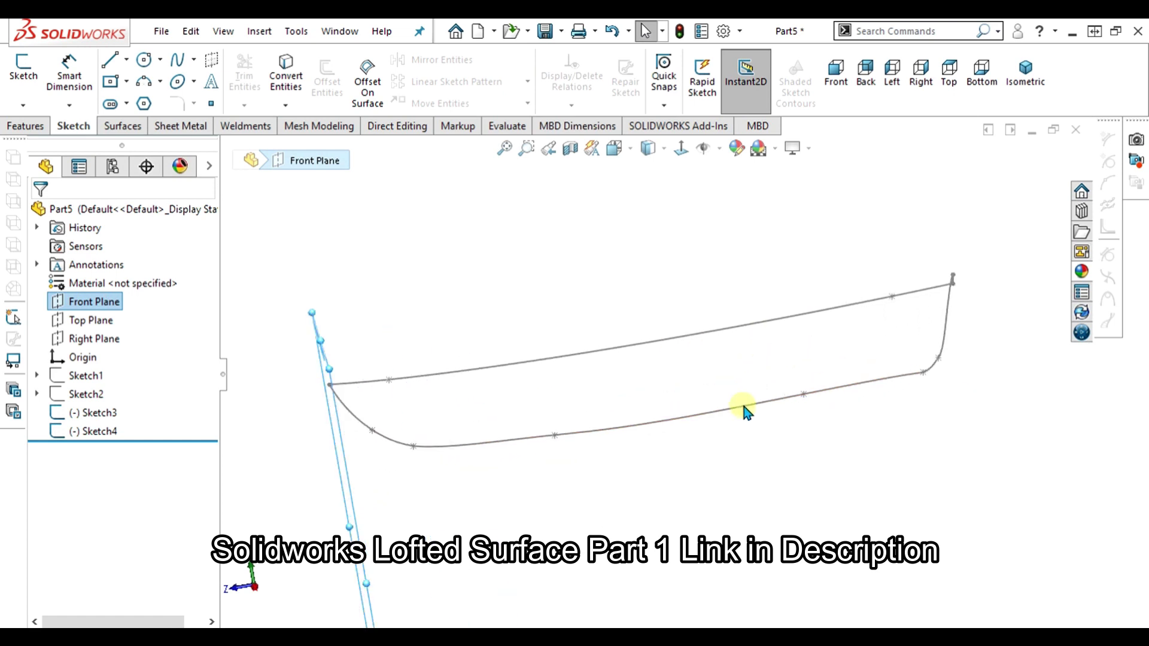
{"action": "left_click", "coordinate": [21, 123]}
{"action": "left_click", "coordinate": [672, 105]}
{"action": "left_click", "coordinate": [673, 105]}
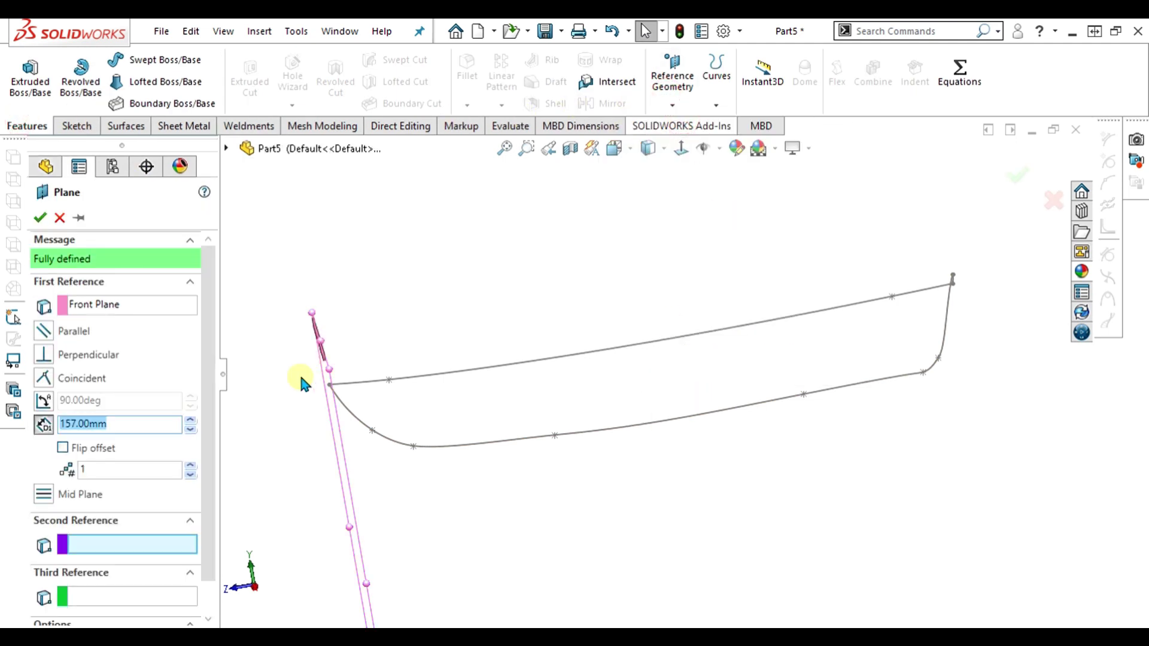
{"action": "scroll", "coordinate": [576, 387], "scroll_direction": "up", "scroll_amount": 2}
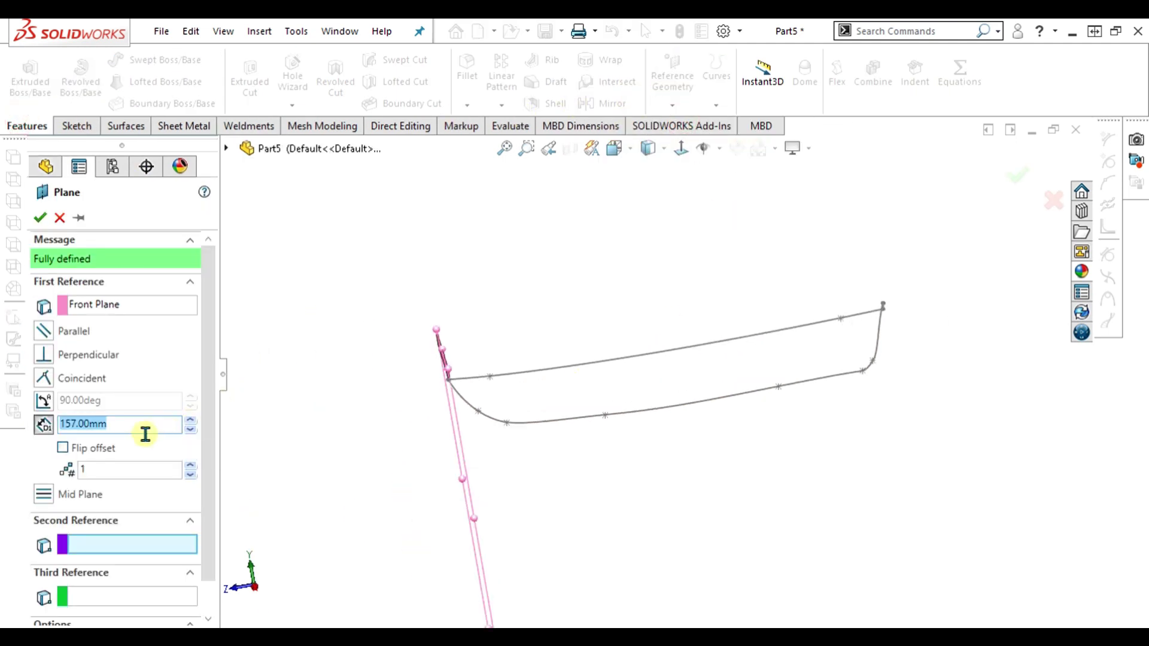
{"action": "left_click", "coordinate": [62, 449]}
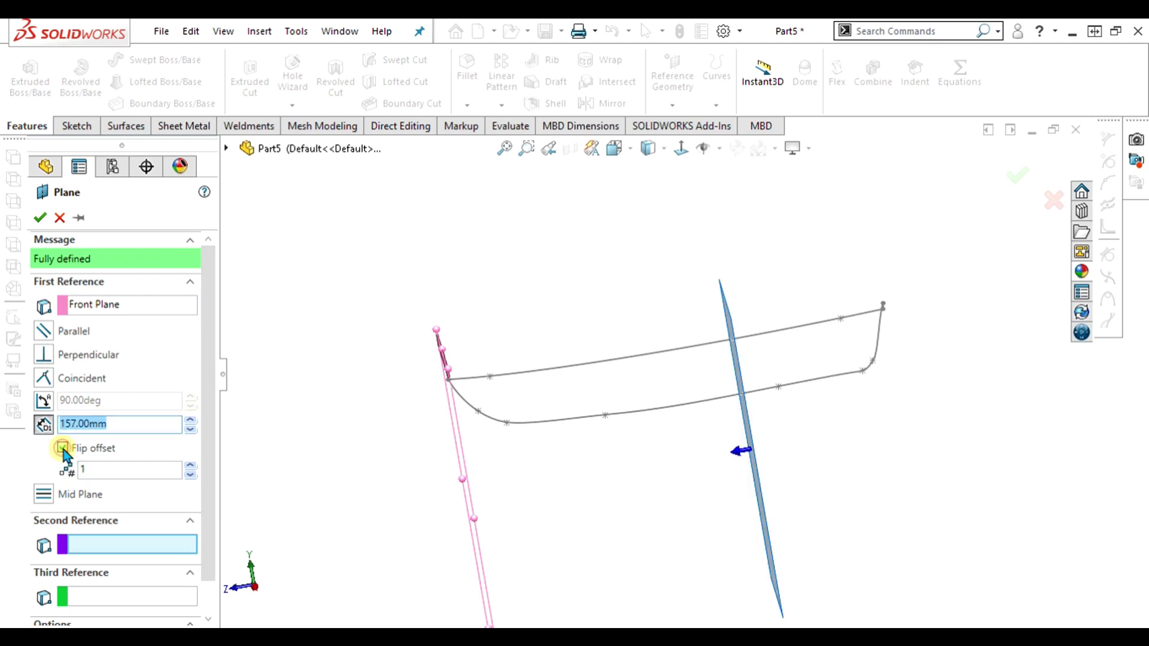
Set the plane offset to 59 mm with four instances and create the planes along the hull.
{"action": "left_click", "coordinate": [663, 151]}
{"action": "left_click", "coordinate": [520, 436]}
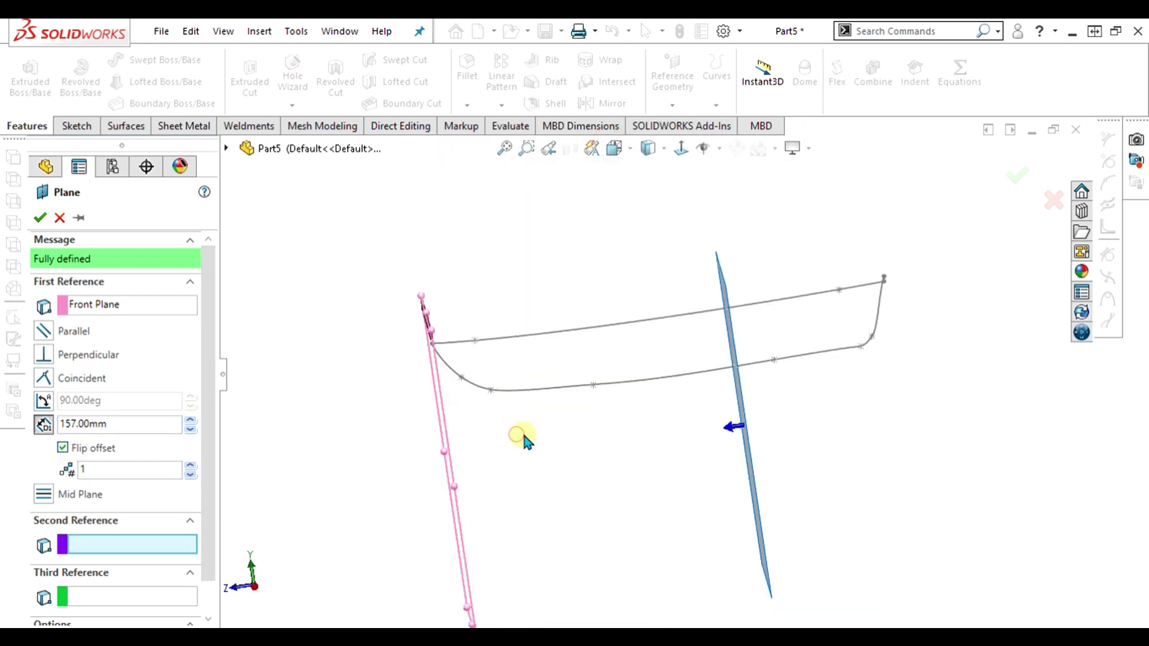
{"action": "left_click", "coordinate": [191, 428]}
{"action": "left_click", "coordinate": [190, 429]}
{"action": "left_click", "coordinate": [191, 429]}
{"action": "left_click", "coordinate": [191, 429]}
{"action": "left_click", "coordinate": [191, 429]}
{"action": "left_click", "coordinate": [191, 429]}
{"action": "left_click", "coordinate": [191, 429]}
{"action": "left_click", "coordinate": [191, 429]}
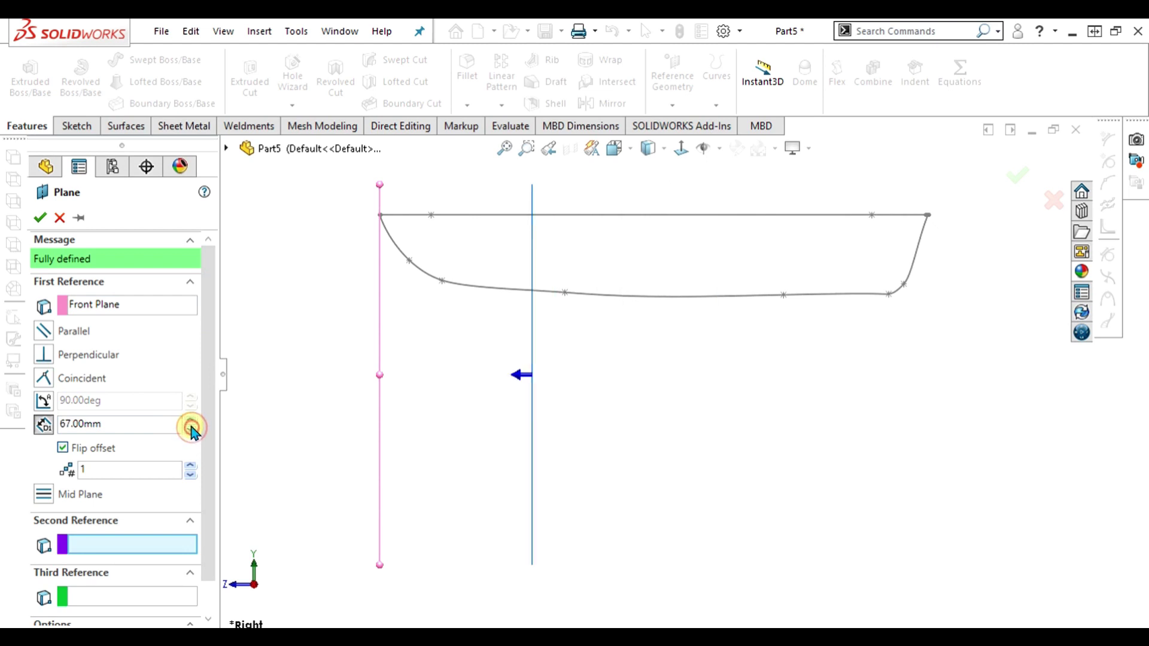
{"action": "left_click", "coordinate": [191, 466]}
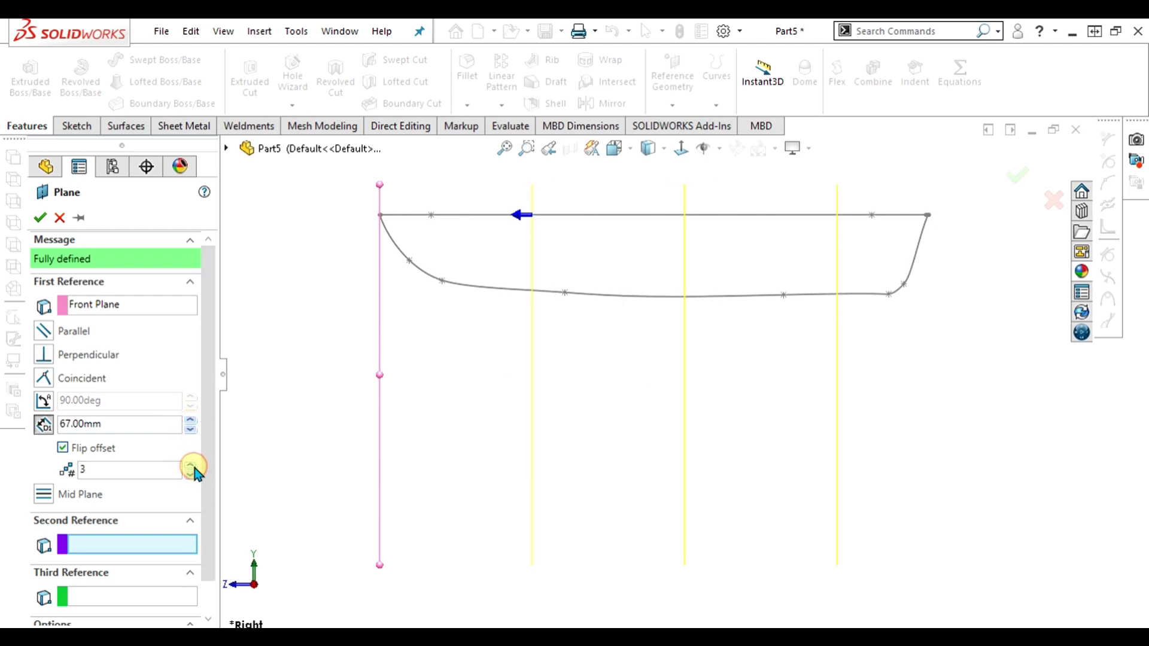
{"action": "left_click", "coordinate": [190, 430]}
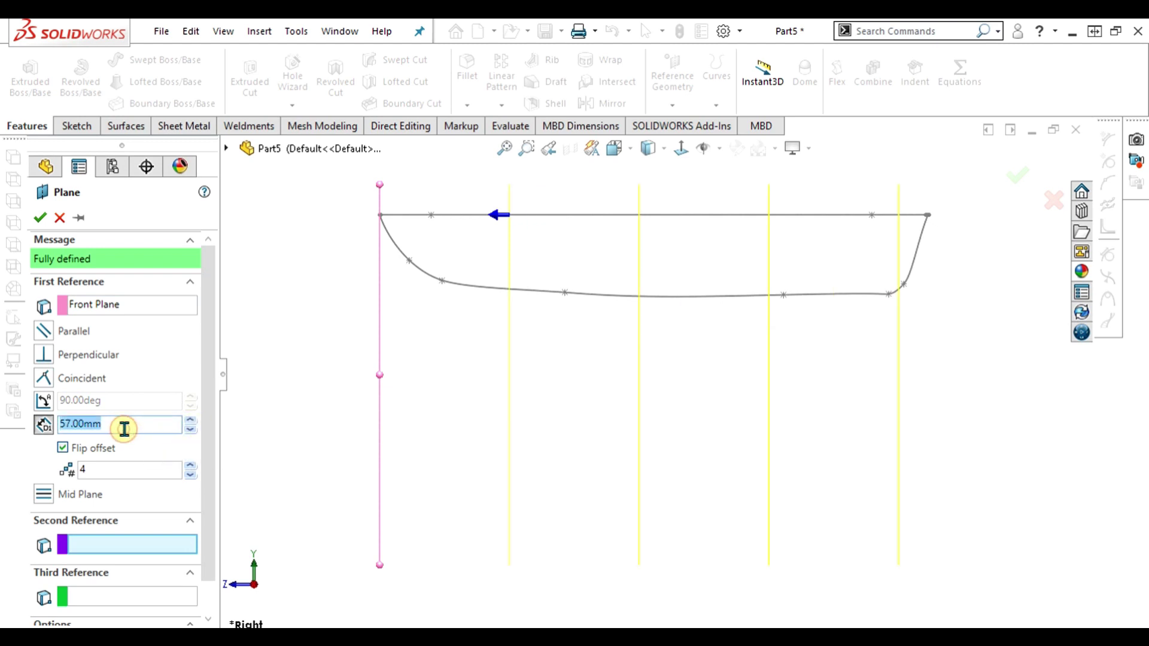
{"action": "type", "text": "9"}
{"action": "key", "text": "Return"}
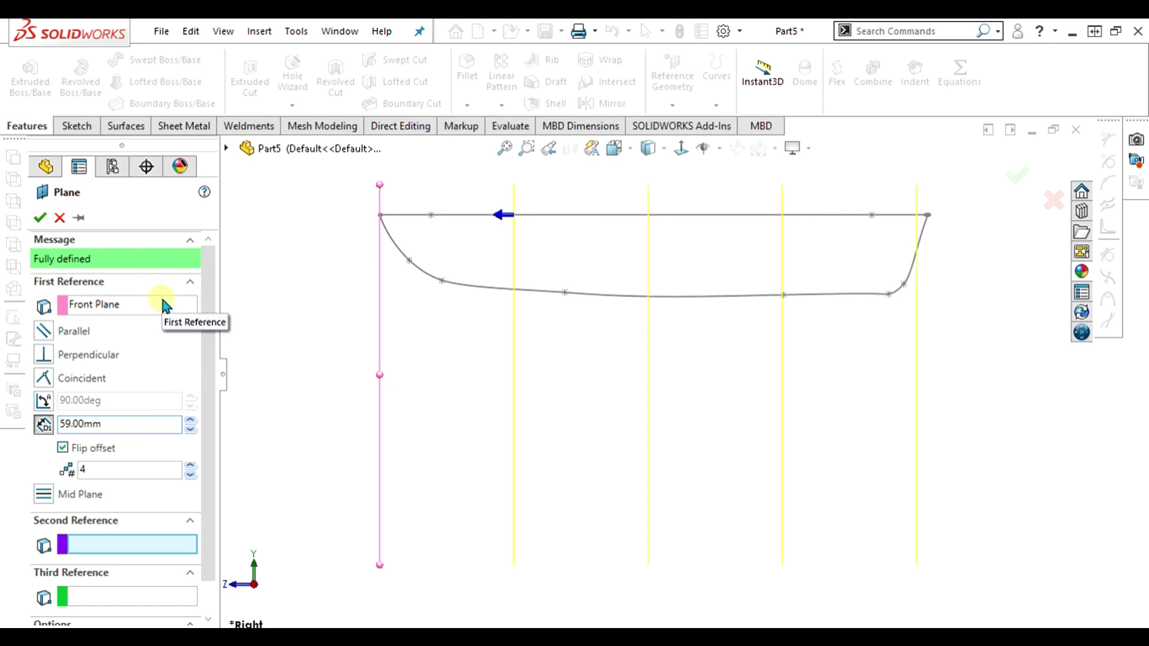
{"action": "left_click", "coordinate": [40, 219]}
Create a 3D sketch containing a single point at the origin, where the hull curves meet, and exit it.
{"action": "middle_click_drag", "start_coordinate": [571, 375], "coordinate": [594, 388]}
{"action": "scroll", "coordinate": [638, 267], "scroll_direction": "down", "scroll_amount": 5}
{"action": "middle_click_drag", "start_coordinate": [615, 334], "coordinate": [616, 319]}
{"action": "scroll", "coordinate": [974, 279], "scroll_direction": "up", "scroll_amount": 2}
{"action": "middle_click_drag", "start_coordinate": [892, 261], "coordinate": [888, 290]}
{"action": "scroll", "coordinate": [888, 290], "scroll_direction": "up", "scroll_amount": 1}
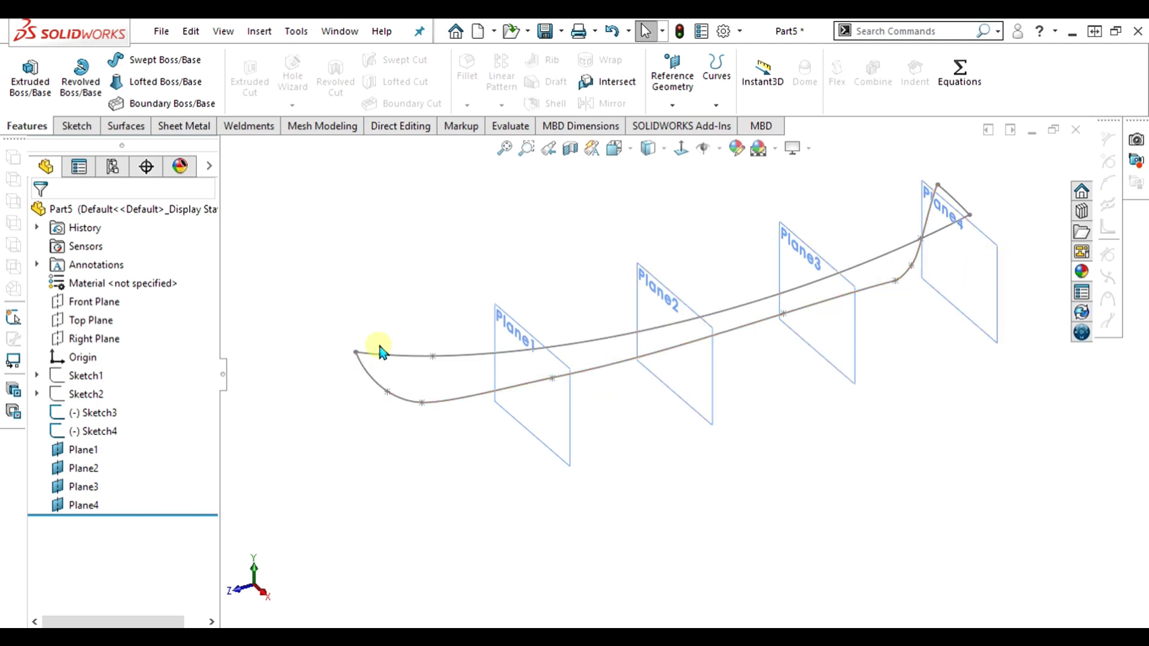
{"action": "scroll", "coordinate": [381, 352], "scroll_direction": "down", "scroll_amount": 2}
{"action": "left_click", "coordinate": [77, 126]}
{"action": "left_click", "coordinate": [24, 106]}
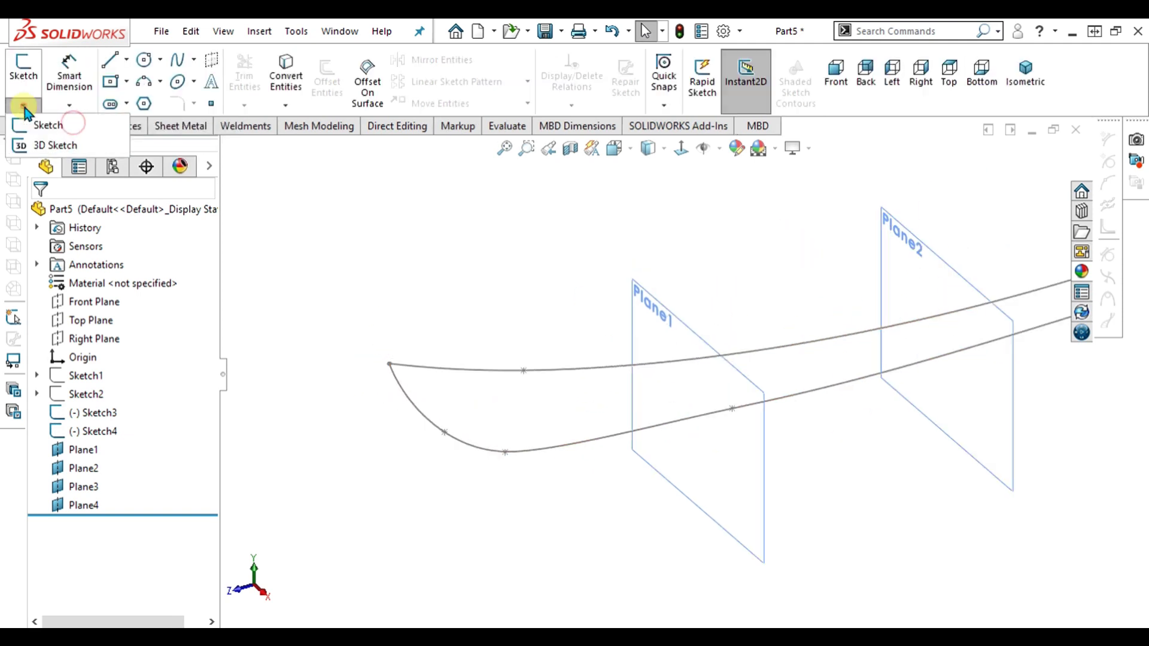
{"action": "left_click", "coordinate": [55, 145]}
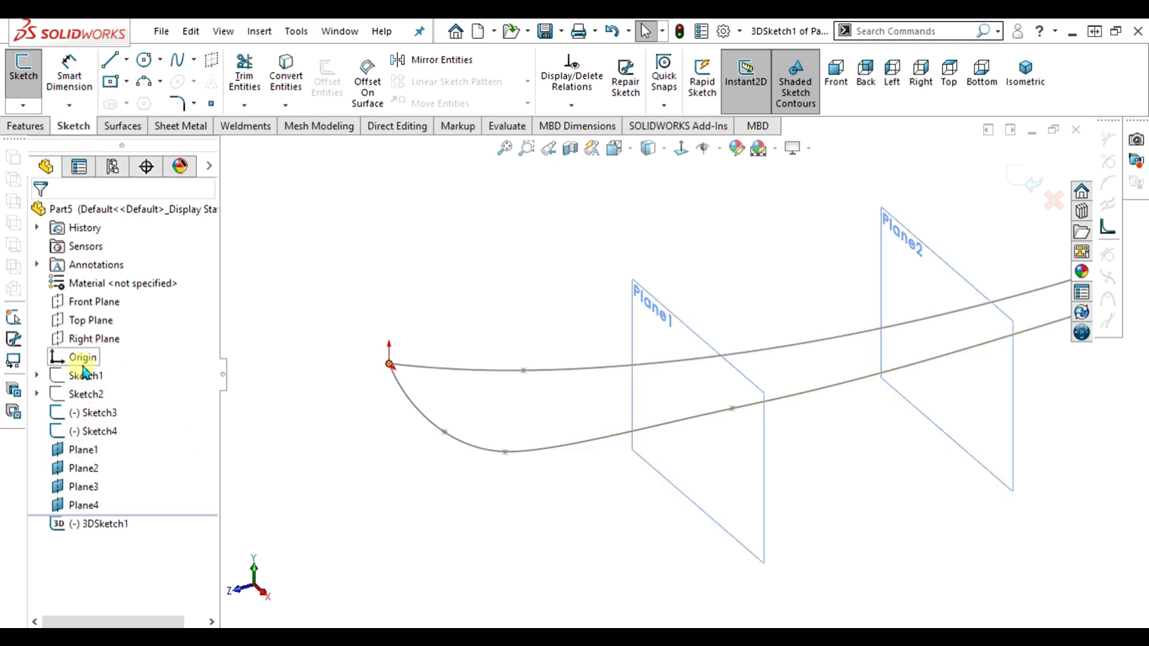
{"action": "left_click", "coordinate": [90, 302]}
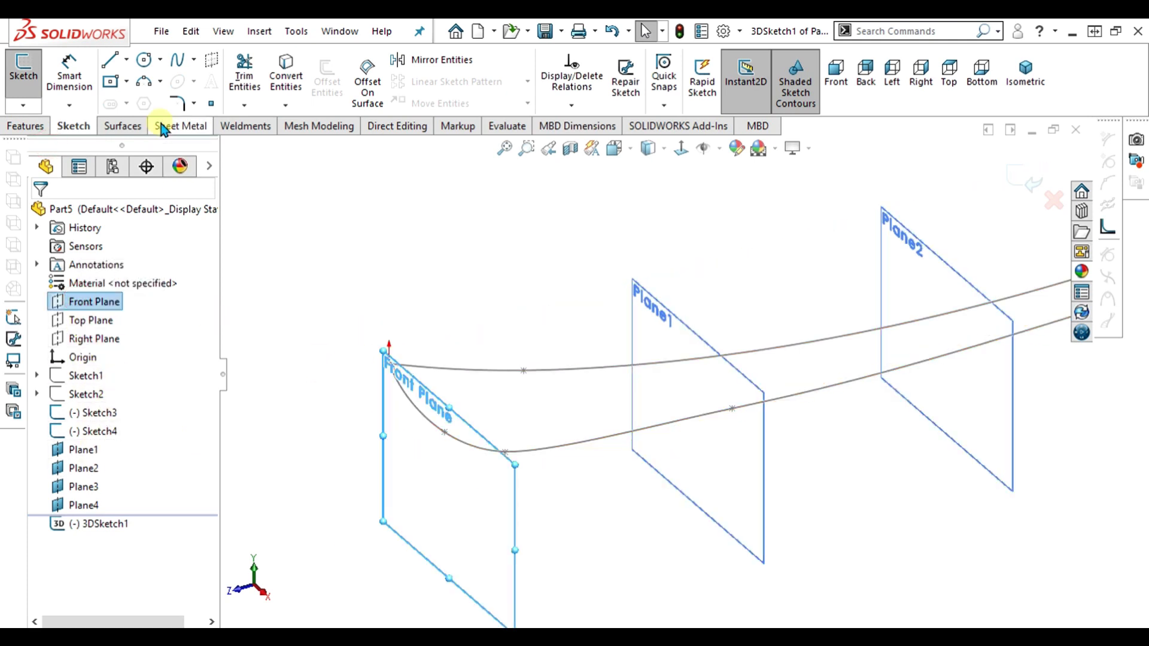
{"action": "scroll", "coordinate": [443, 383], "scroll_direction": "down", "scroll_amount": 4}
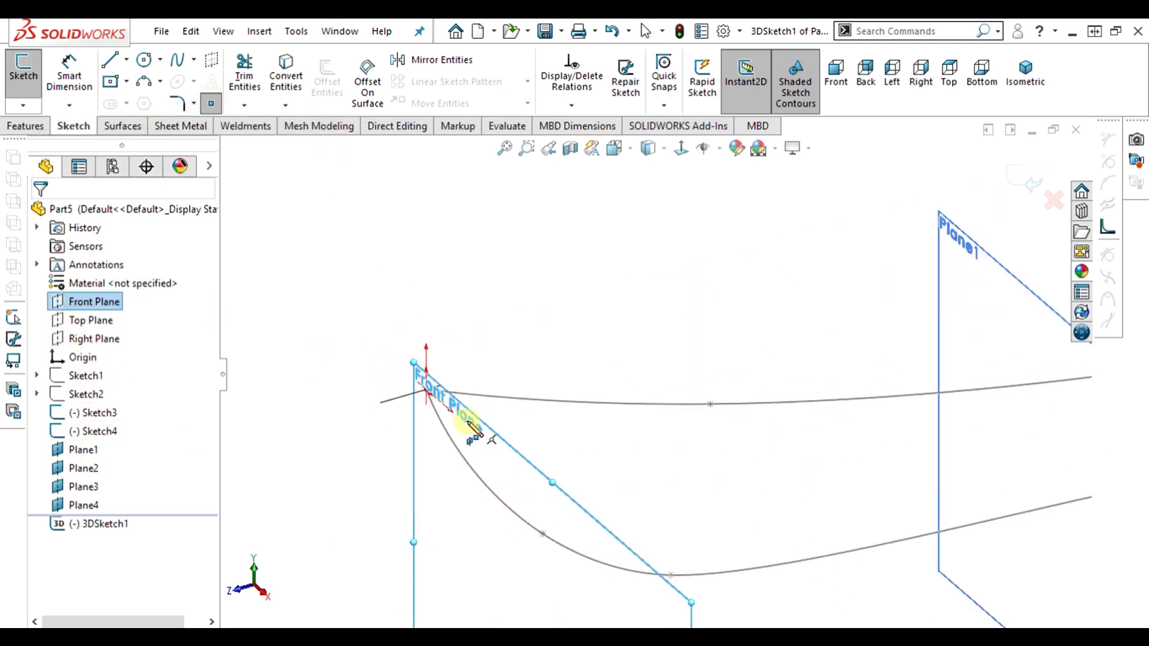
{"action": "left_click", "coordinate": [438, 376]}
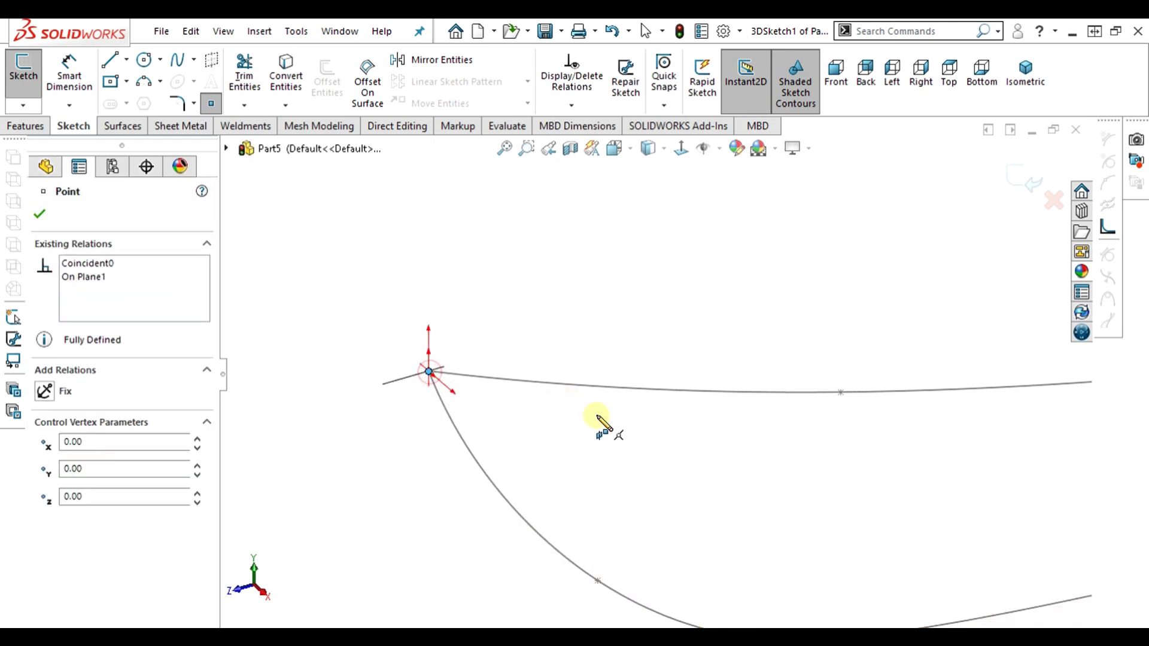
{"action": "key", "text": "Escape"}
{"action": "scroll", "coordinate": [598, 434], "scroll_direction": "up", "scroll_amount": 2}
{"action": "middle_click_drag", "start_coordinate": [504, 373], "coordinate": [854, 362]}
{"action": "left_click", "coordinate": [911, 339]}
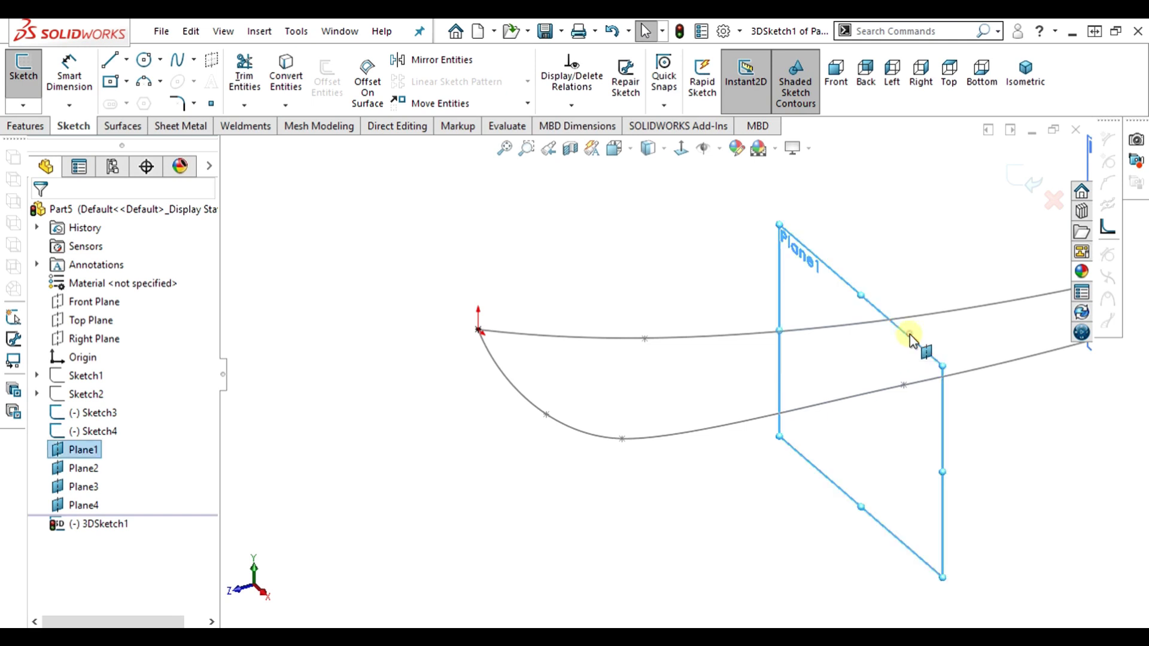
{"action": "left_click", "coordinate": [29, 109]}
{"action": "left_click", "coordinate": [41, 126]}
{"action": "left_click", "coordinate": [376, 383]}
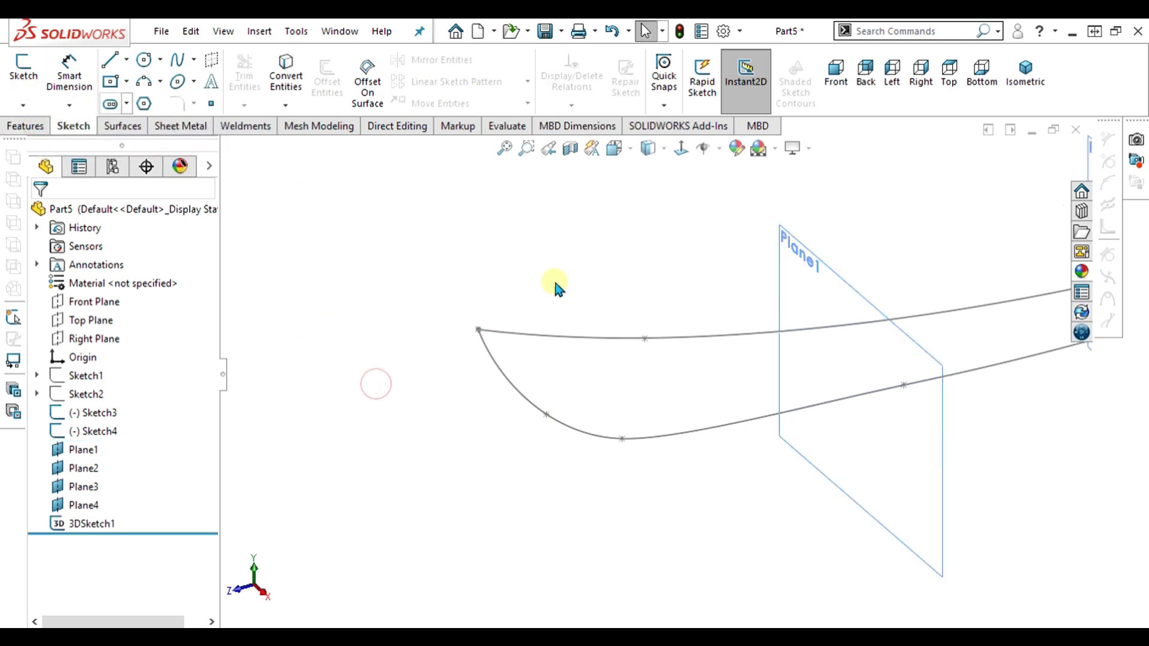
In a new sketch on Plane1, draw a two-point spline from the top rail's outer end down to the lower keel curve.
{"action": "left_click", "coordinate": [921, 366]}
{"action": "left_click", "coordinate": [24, 75]}
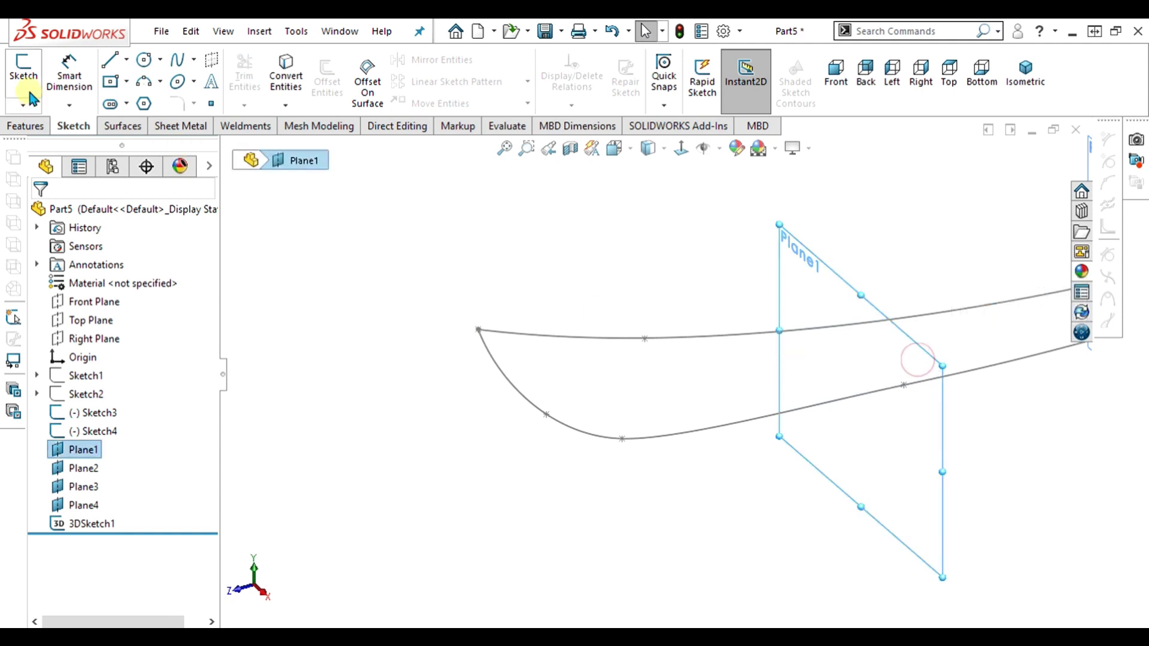
{"action": "left_click", "coordinate": [681, 148]}
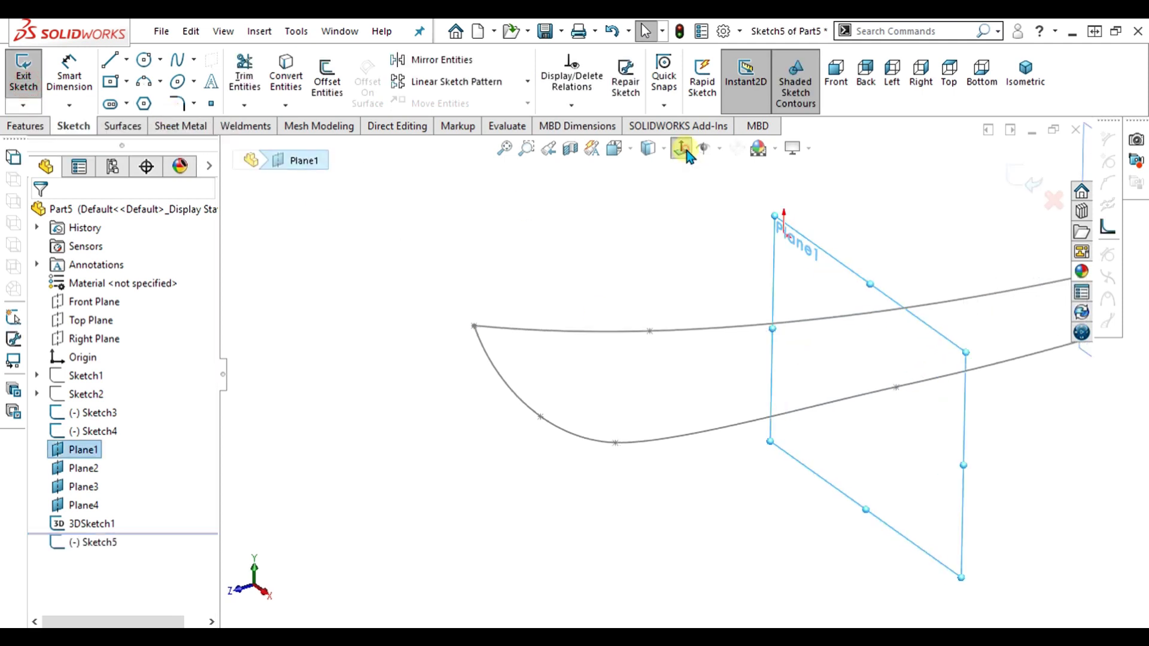
{"action": "left_click", "coordinate": [178, 59]}
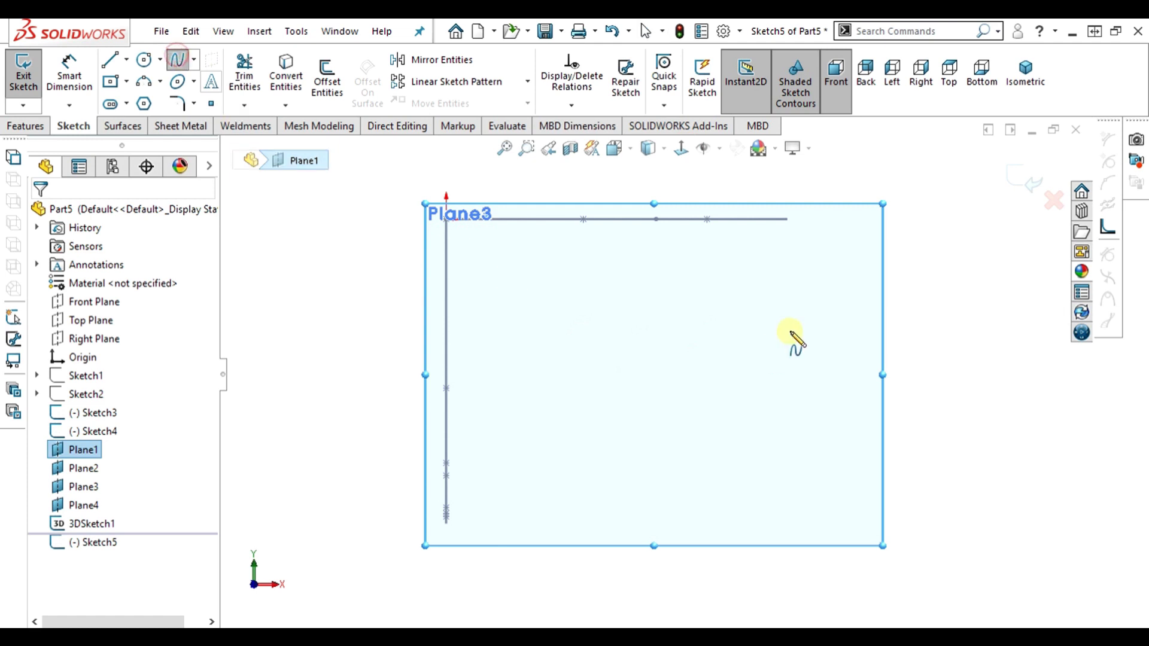
{"action": "left_click", "coordinate": [446, 519]}
{"action": "key", "text": "Escape"}
{"action": "scroll", "coordinate": [613, 488], "scroll_direction": "up", "scroll_amount": 1}
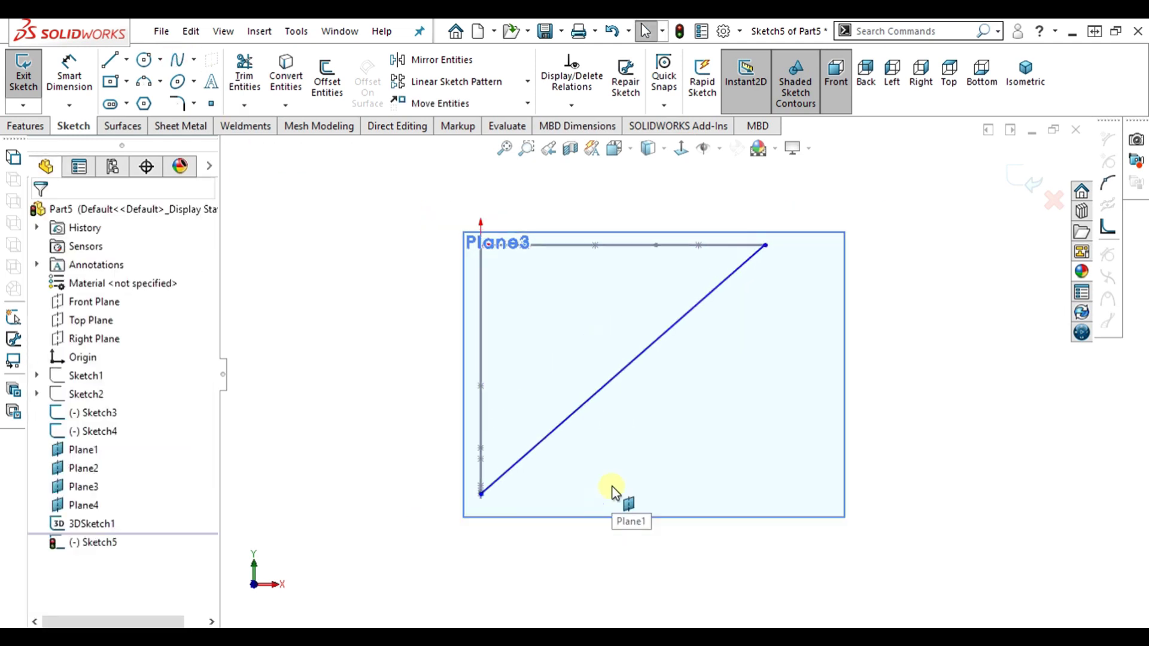
Add a Pierce relation between the spline's upper endpoint and the Sketch4 rail curve.
{"action": "key", "text": "Left"}
{"action": "key", "text": "Down"}
{"action": "scroll", "coordinate": [587, 488], "scroll_direction": "up", "scroll_amount": 2}
{"action": "scroll", "coordinate": [534, 461], "scroll_direction": "down", "scroll_amount": 1}
{"action": "key", "text": "Down"}
{"action": "scroll", "coordinate": [537, 519], "scroll_direction": "up", "scroll_amount": 2}
{"action": "scroll", "coordinate": [598, 486], "scroll_direction": "down", "scroll_amount": 3}
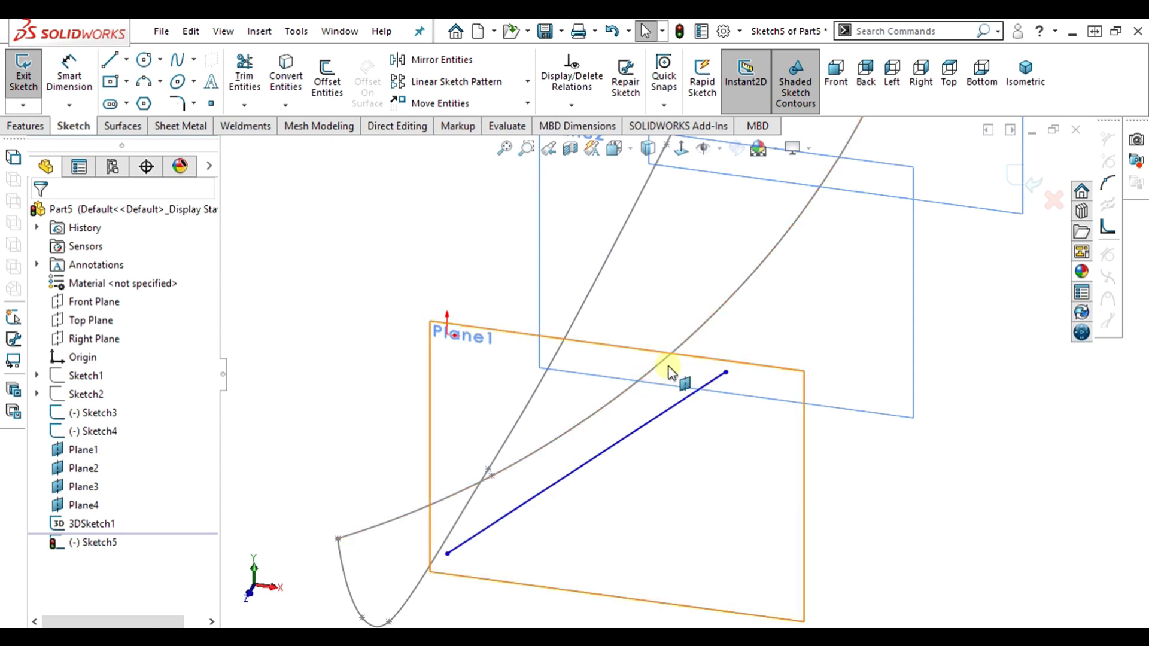
{"action": "left_click", "coordinate": [537, 479]}
{"action": "left_click", "coordinate": [725, 373]}
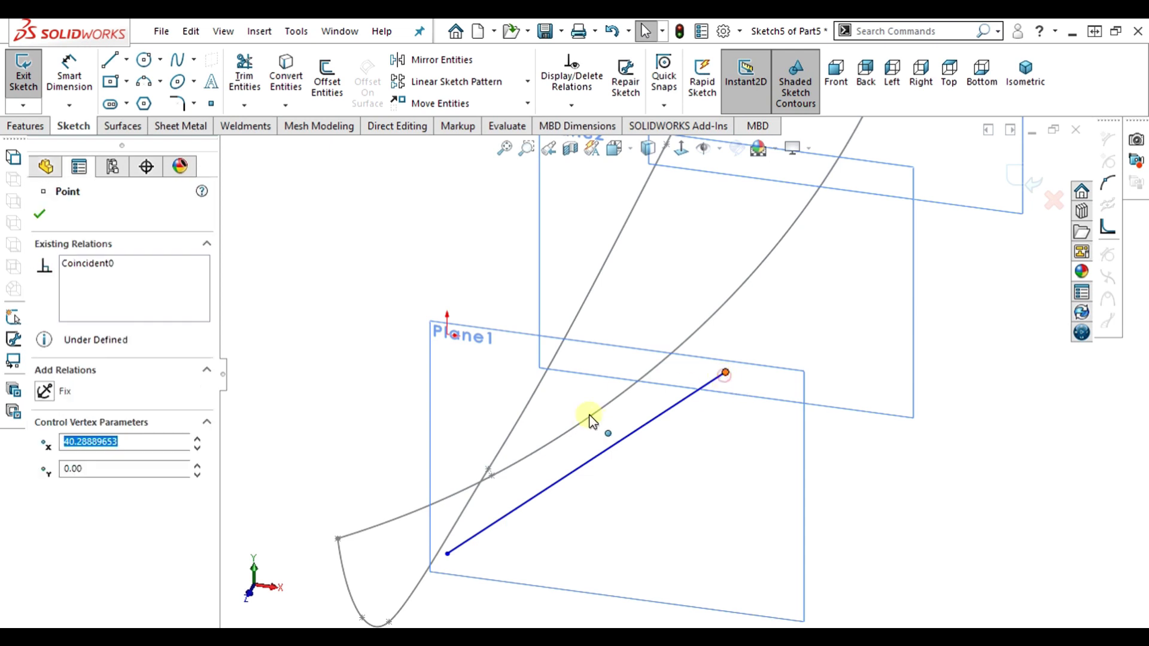
{"action": "left_click", "coordinate": [610, 406], "text": "ctrl"}
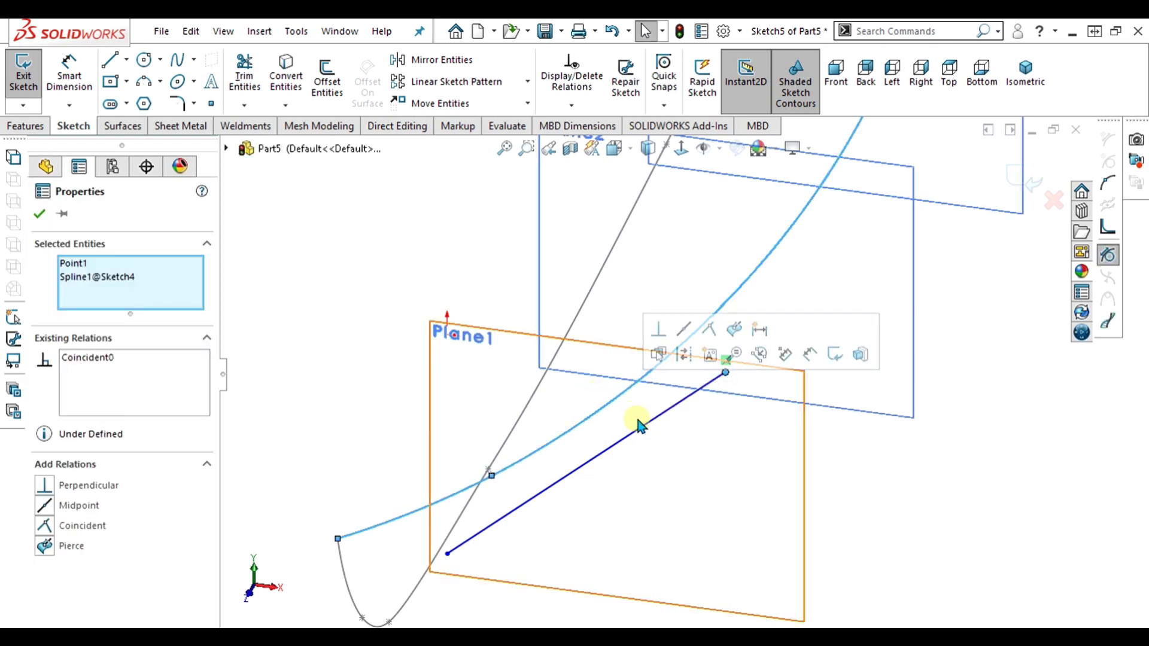
{"action": "left_click", "coordinate": [736, 331]}
Add a Pierce relation between the spline's lower endpoint and the Sketch3 keel curve.
{"action": "scroll", "coordinate": [664, 401], "scroll_direction": "down", "scroll_amount": 3}
{"action": "scroll", "coordinate": [661, 379], "scroll_direction": "up", "scroll_amount": 4}
{"action": "key", "text": "Up"}
{"action": "key", "text": "Right"}
{"action": "key", "text": "Down"}
{"action": "key", "text": "Left"}
{"action": "key", "text": "Down"}
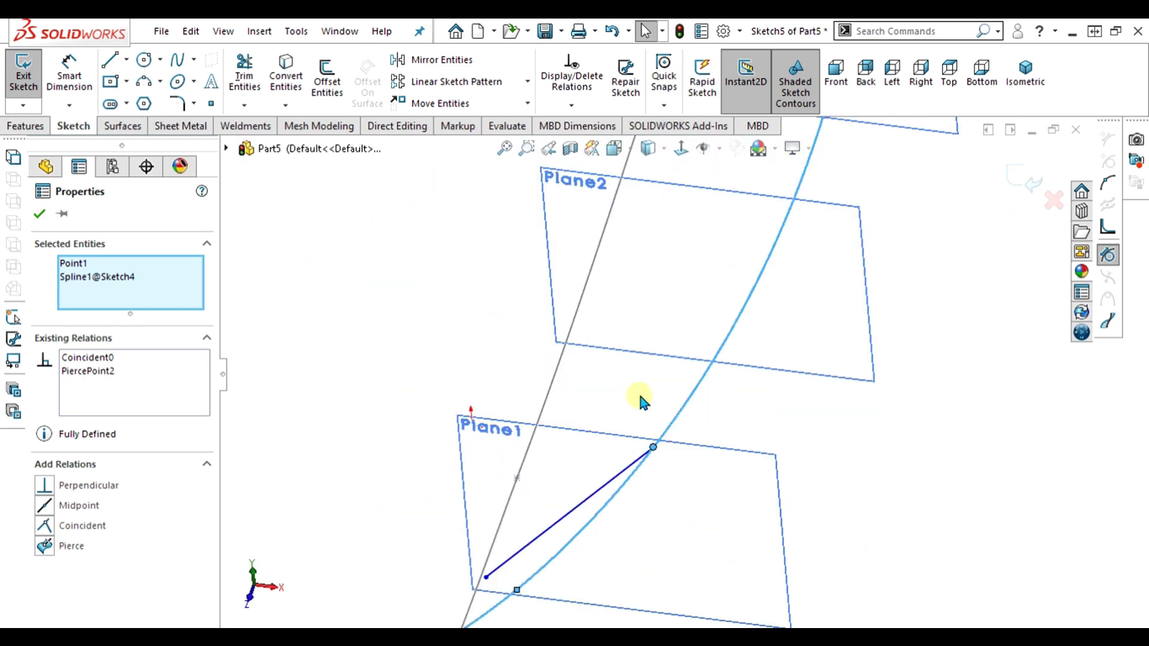
{"action": "scroll", "coordinate": [658, 455], "scroll_direction": "down", "scroll_amount": 3}
{"action": "key", "text": "Up"}
{"action": "scroll", "coordinate": [652, 462], "scroll_direction": "up", "scroll_amount": 2}
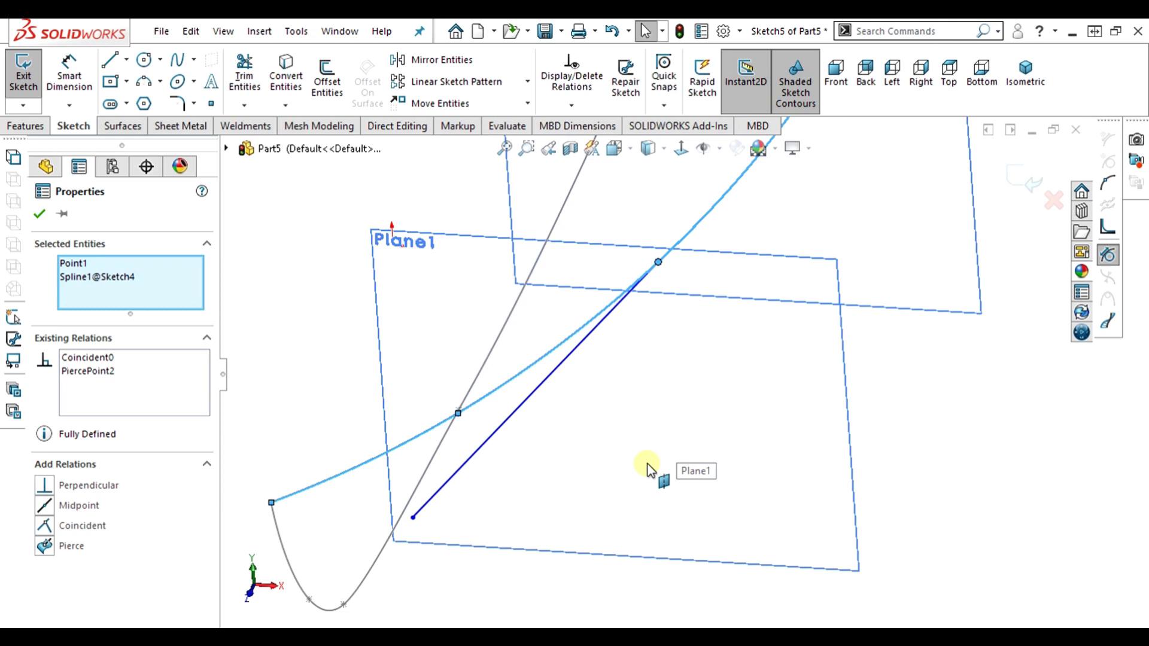
{"action": "scroll", "coordinate": [419, 511], "scroll_direction": "down", "scroll_amount": 2}
{"action": "left_click", "coordinate": [436, 504]}
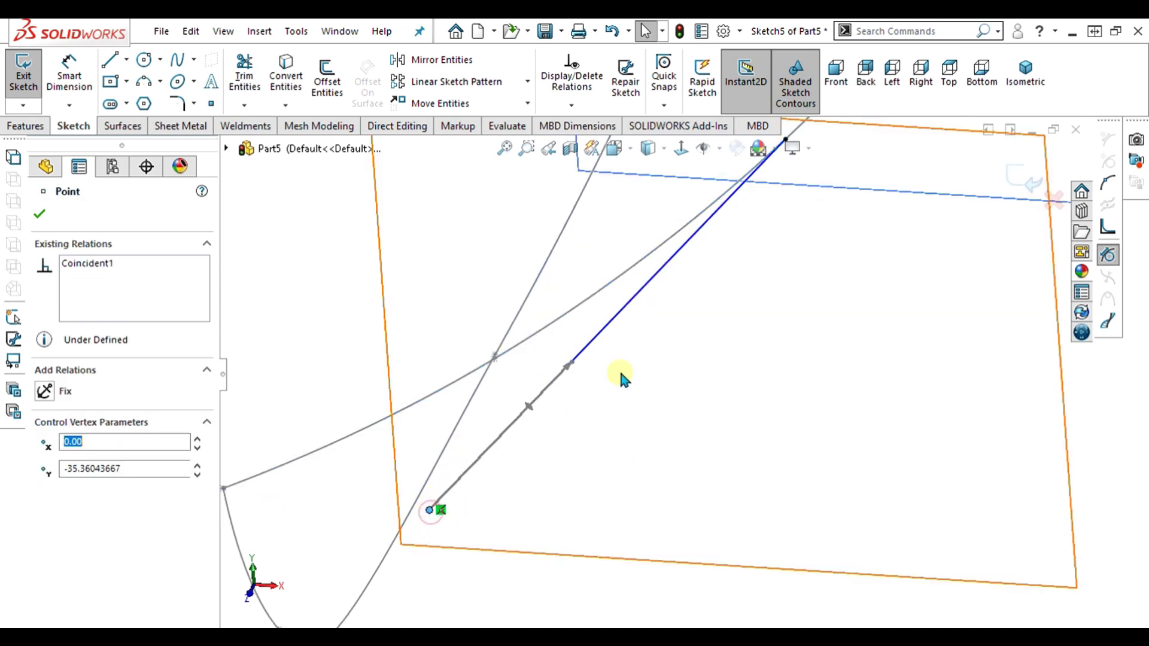
{"action": "left_click", "coordinate": [425, 486], "text": "ctrl"}
{"action": "left_click", "coordinate": [430, 510]}
{"action": "left_click", "coordinate": [426, 492], "text": "ctrl"}
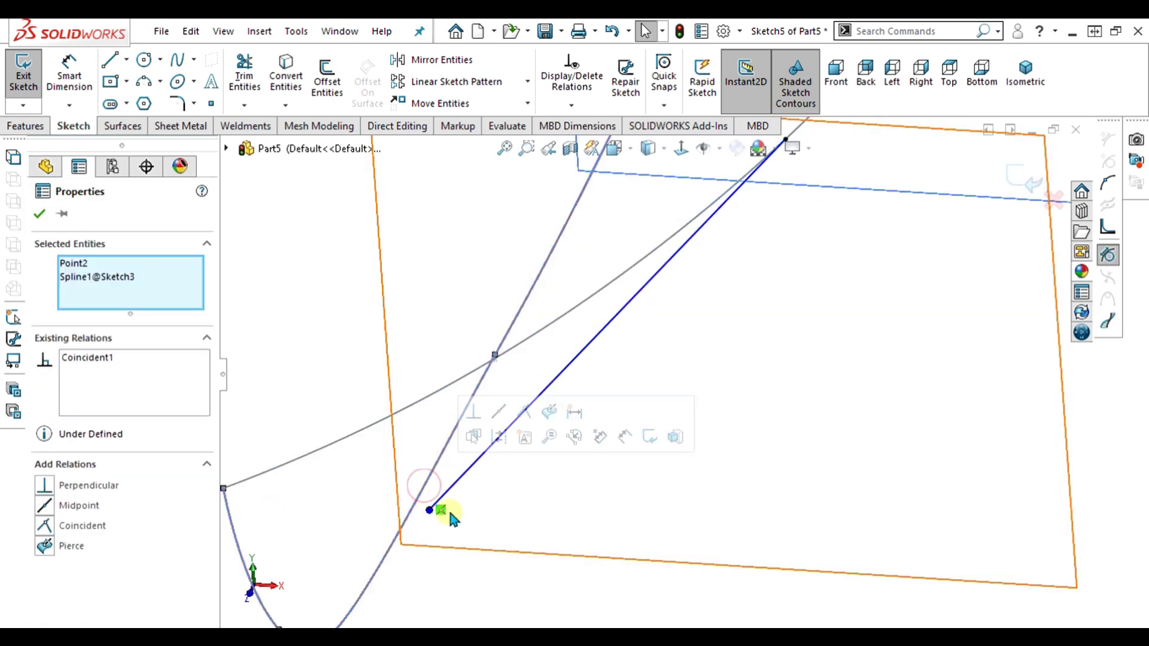
{"action": "left_click", "coordinate": [551, 411]}
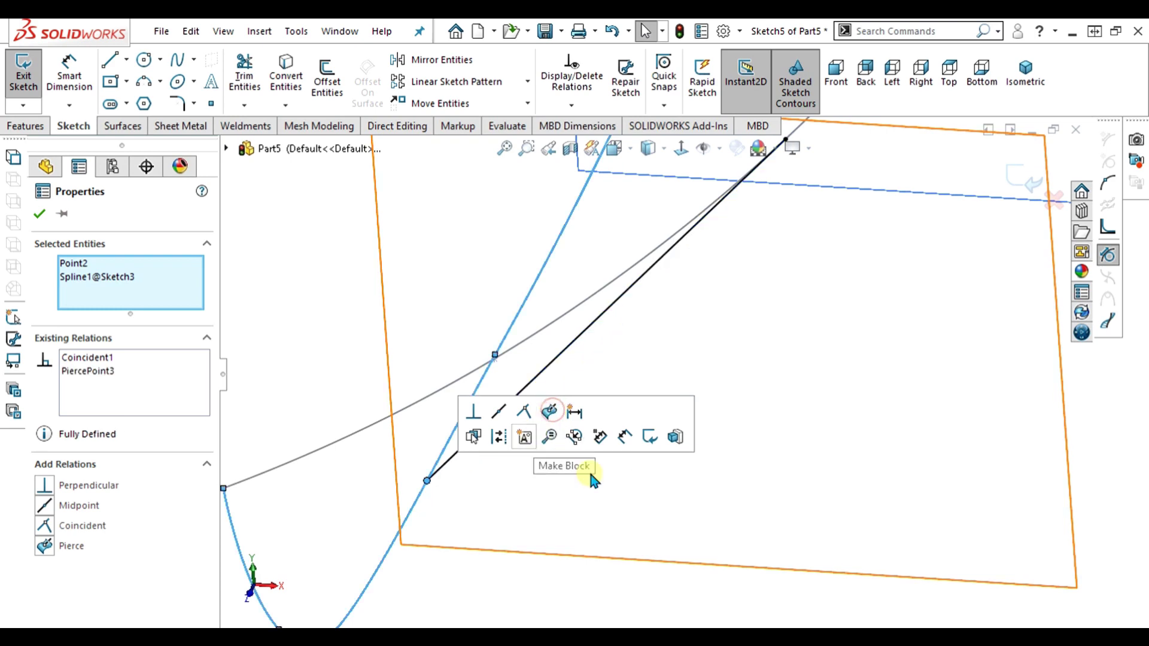
Bend the spline into a hull section with its end handles and make the upper end's tangent vertical.
{"action": "scroll", "coordinate": [790, 419], "scroll_direction": "up", "scroll_amount": 3}
{"action": "left_click", "coordinate": [681, 150]}
{"action": "left_click", "coordinate": [681, 151]}
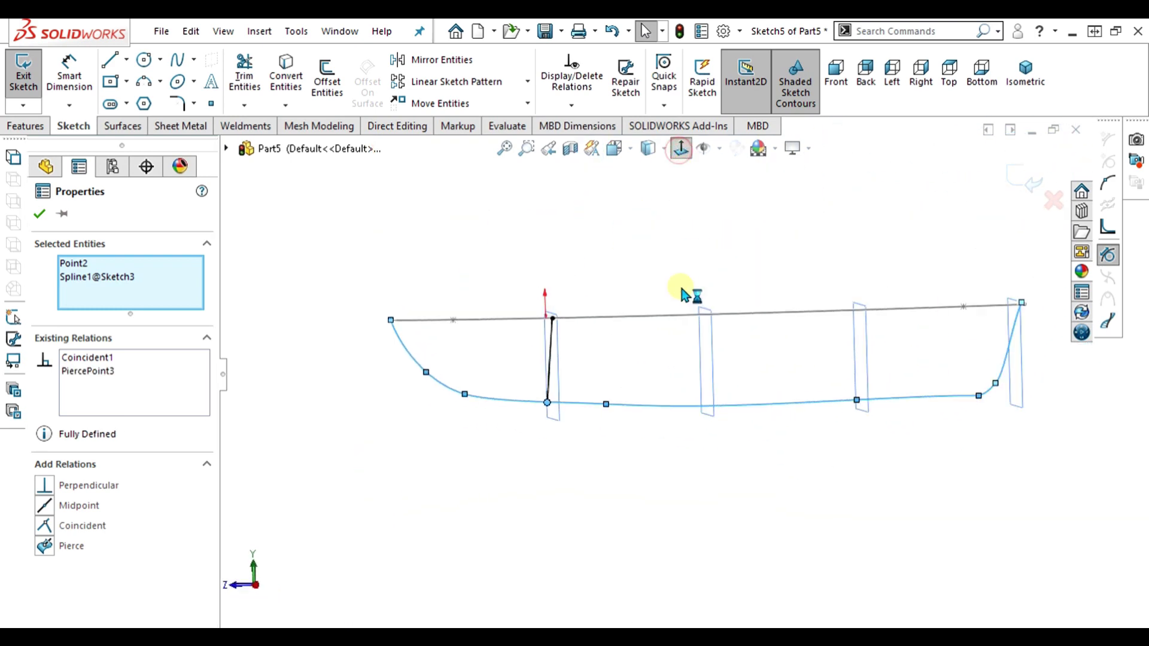
{"action": "left_click", "coordinate": [615, 148]}
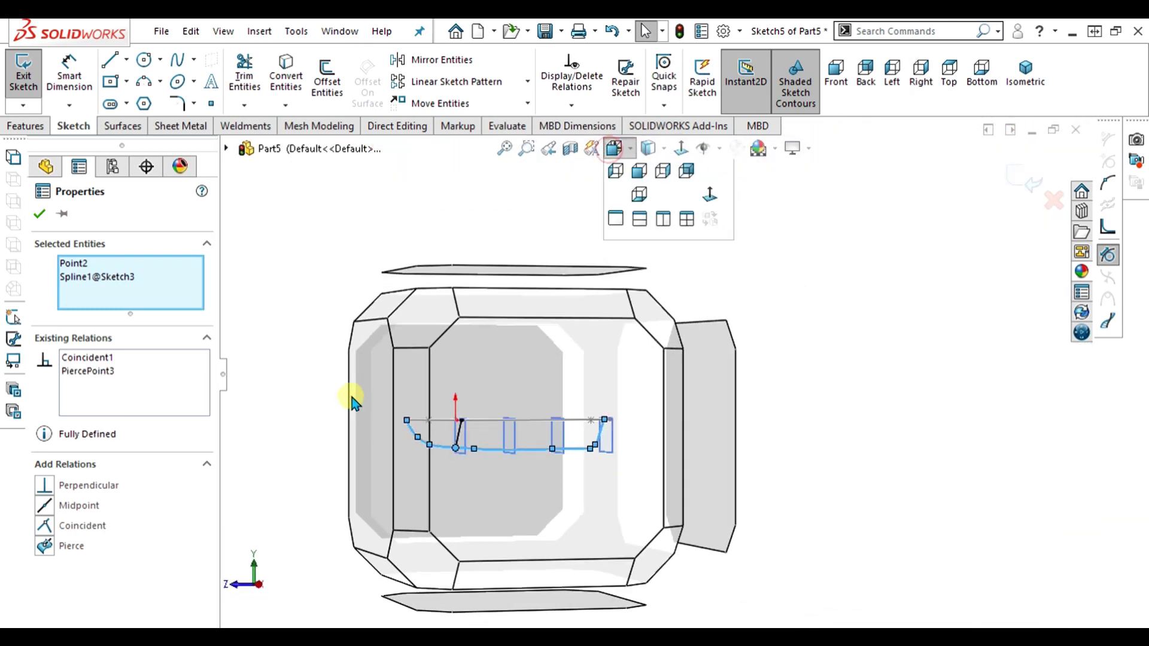
{"action": "left_click", "coordinate": [367, 392]}
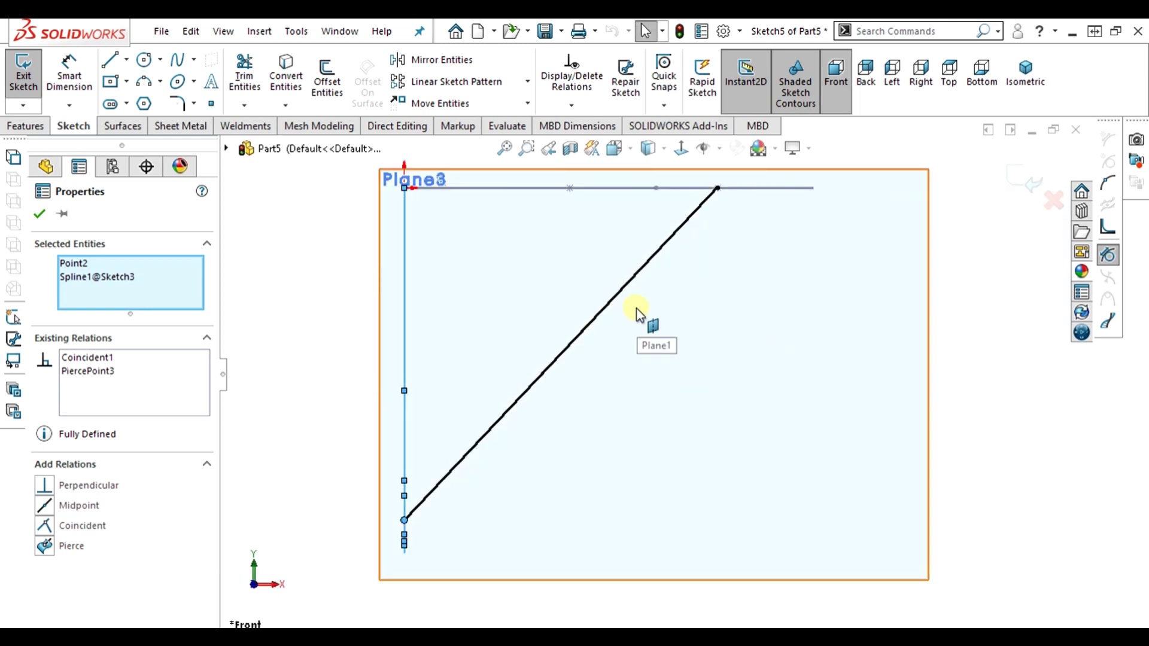
{"action": "left_click", "coordinate": [646, 269]}
{"action": "left_click_drag", "start_coordinate": [591, 331], "coordinate": [696, 338]}
{"action": "left_click", "coordinate": [44, 413]}
{"action": "left_click_drag", "start_coordinate": [569, 447], "coordinate": [468, 439]}
{"action": "left_click_drag", "start_coordinate": [719, 296], "coordinate": [702, 424]}
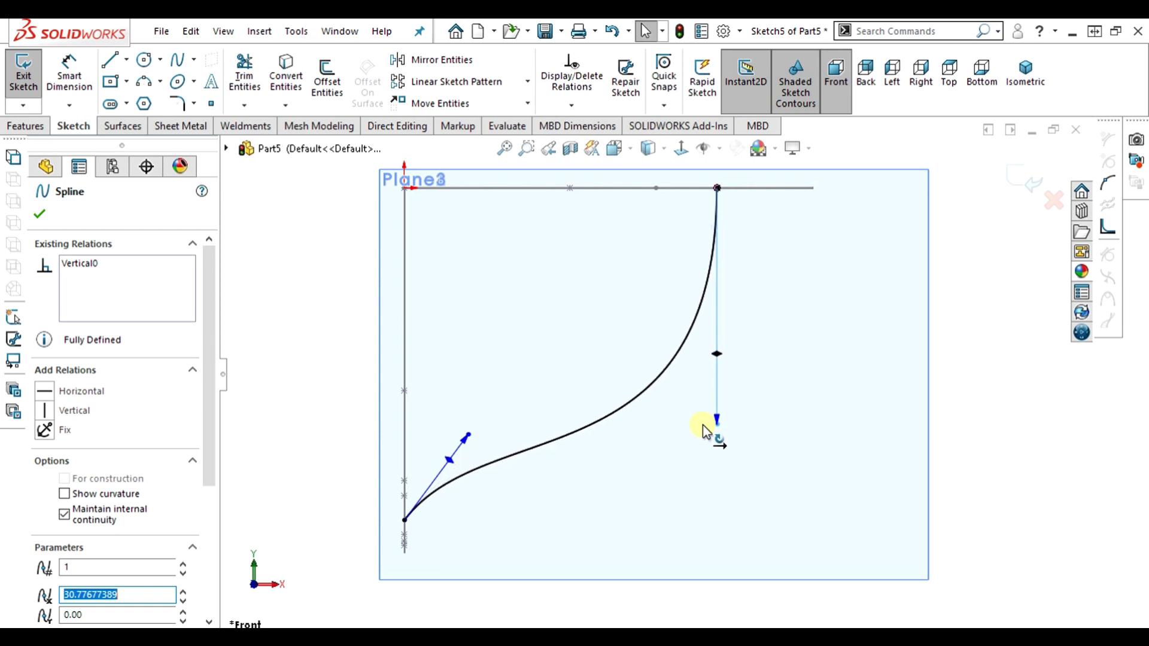
Fine-tune the lower end handle of the Plane1 section spline and close the sketch.
{"action": "left_click_drag", "start_coordinate": [465, 435], "coordinate": [477, 441]}
{"action": "left_click", "coordinate": [904, 467]}
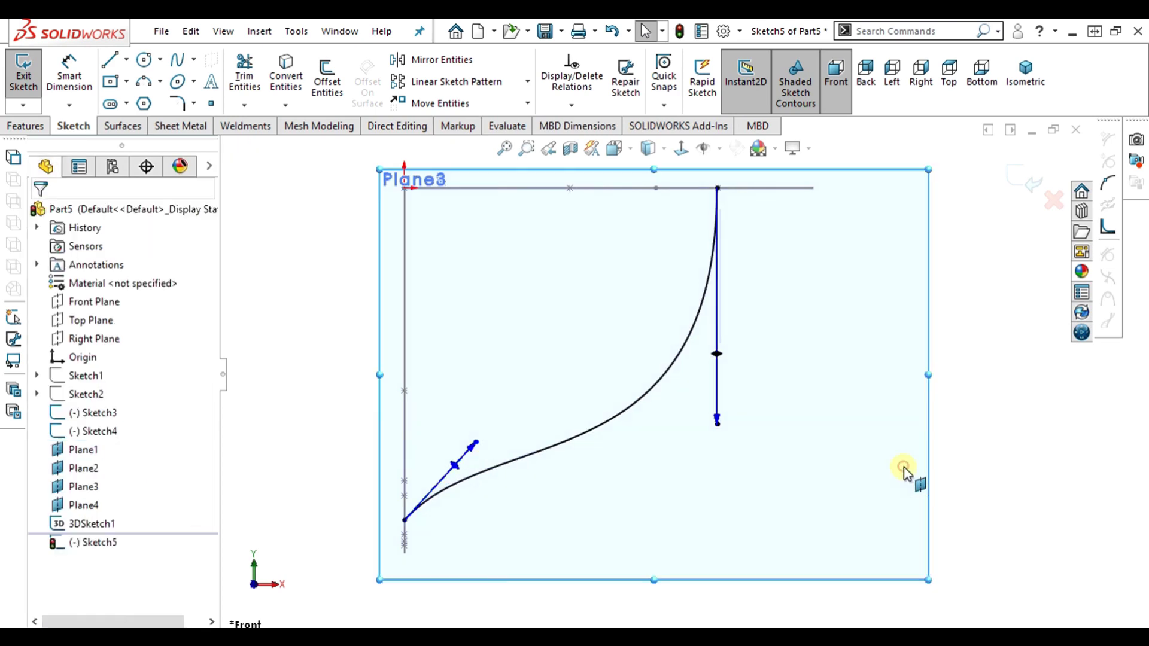
{"action": "left_click", "coordinate": [991, 447]}
{"action": "scroll", "coordinate": [991, 446], "scroll_direction": "up", "scroll_amount": 2}
{"action": "middle_click_drag", "start_coordinate": [826, 409], "coordinate": [784, 451]}
{"action": "key", "text": "Right"}
{"action": "scroll", "coordinate": [829, 480], "scroll_direction": "up", "scroll_amount": 6}
{"action": "scroll", "coordinate": [803, 411], "scroll_direction": "down", "scroll_amount": 1}
{"action": "key", "text": "Up"}
{"action": "key", "text": "Down"}
{"action": "scroll", "coordinate": [756, 360], "scroll_direction": "down", "scroll_amount": 2}
{"action": "key", "text": "Left"}
{"action": "key", "text": "Right"}
{"action": "scroll", "coordinate": [793, 428], "scroll_direction": "up", "scroll_amount": 1}
{"action": "scroll", "coordinate": [826, 407], "scroll_direction": "down", "scroll_amount": 2}
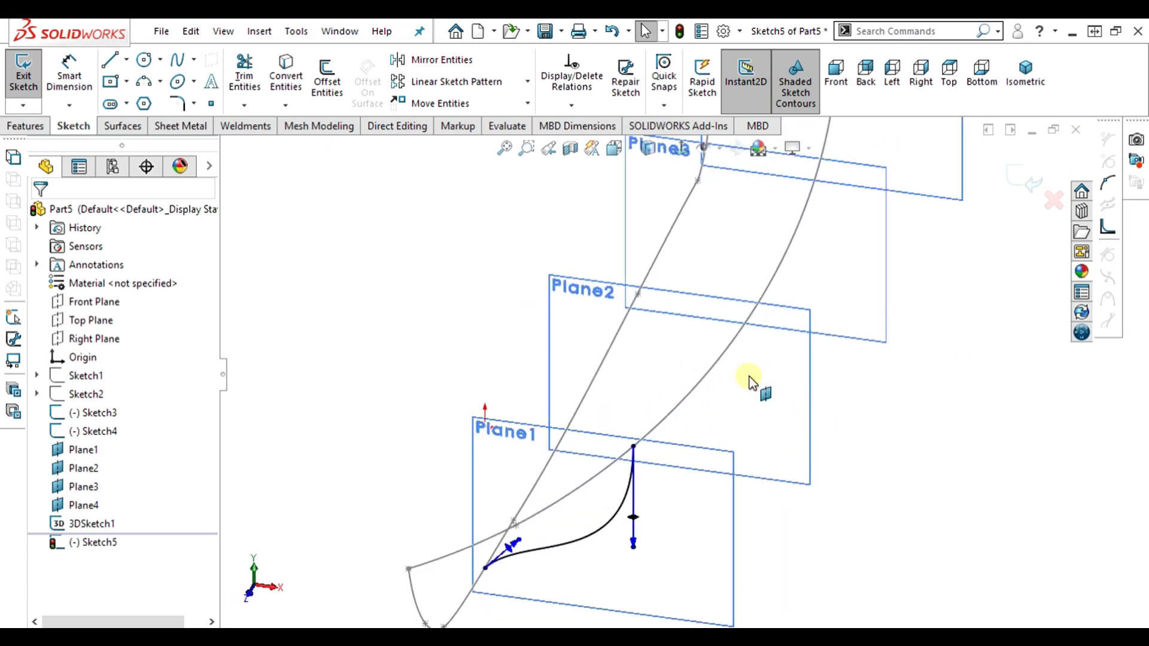
{"action": "left_click", "coordinate": [23, 83]}
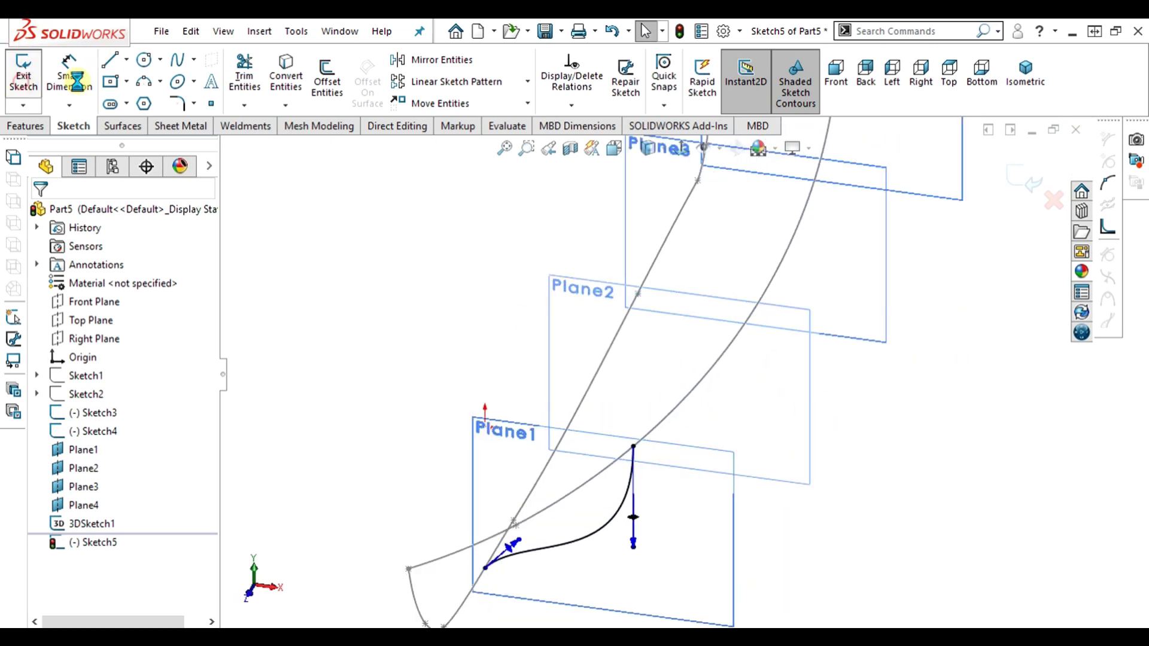
In a new sketch on Plane2, draw a two-point spline running diagonally from near the top rail down to near the keel line.
{"action": "left_click", "coordinate": [777, 382]}
{"action": "left_click", "coordinate": [30, 82]}
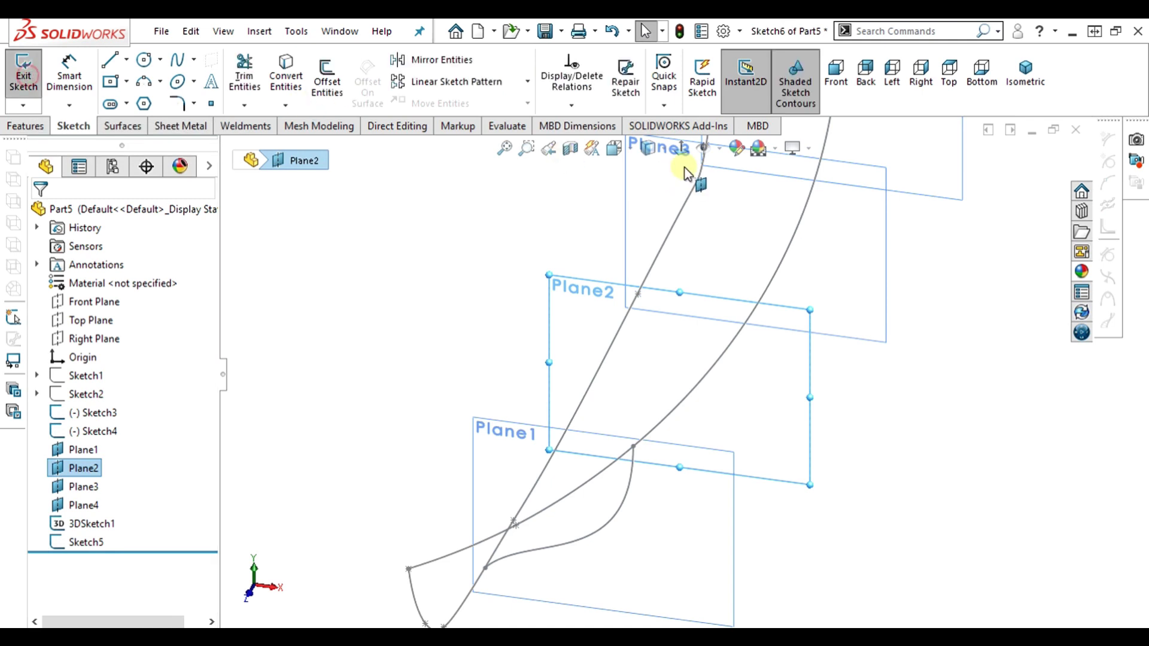
{"action": "scroll", "coordinate": [690, 230], "scroll_direction": "up", "scroll_amount": 3}
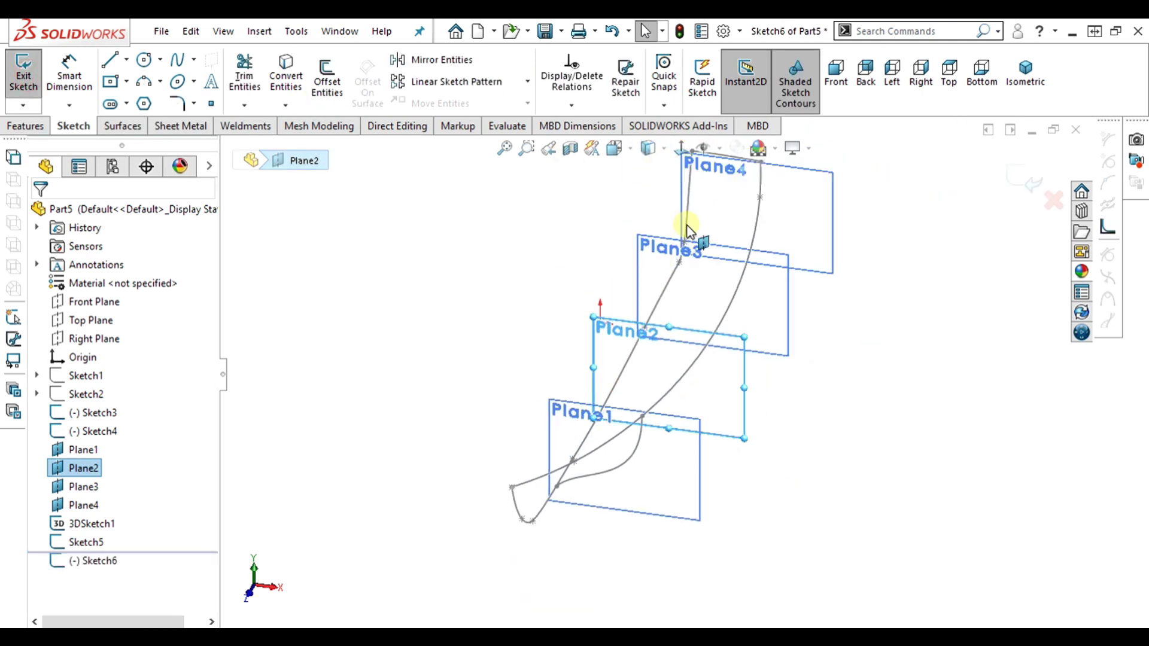
{"action": "left_click", "coordinate": [681, 149]}
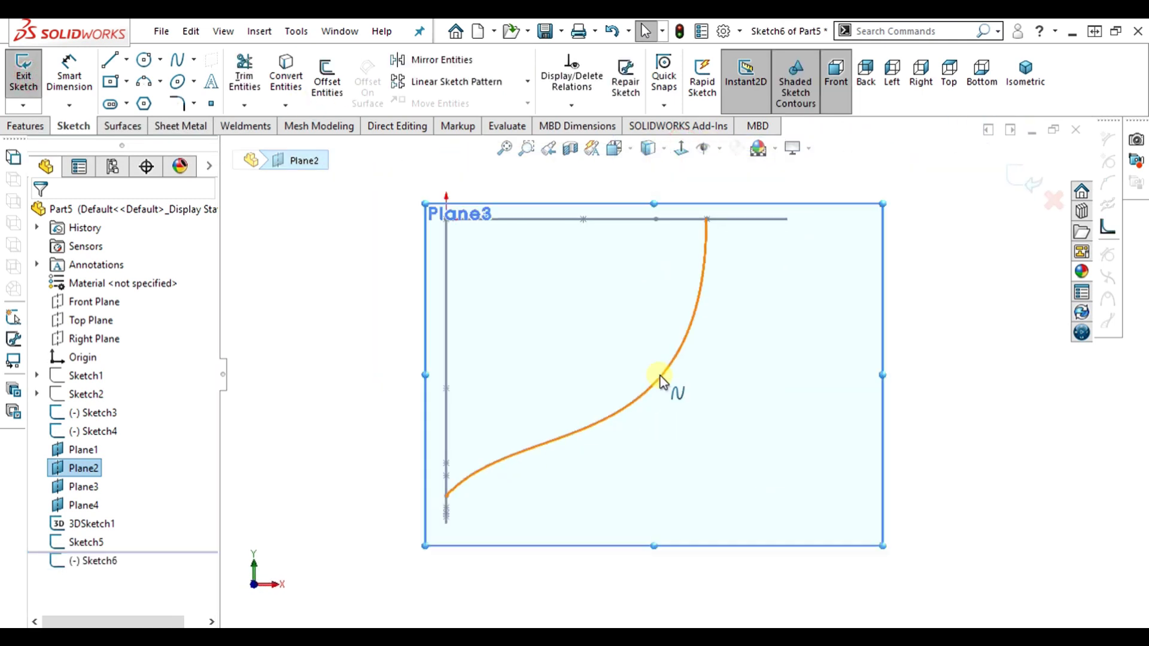
{"action": "scroll", "coordinate": [647, 304], "scroll_direction": "down", "scroll_amount": 1}
{"action": "left_click", "coordinate": [177, 59]}
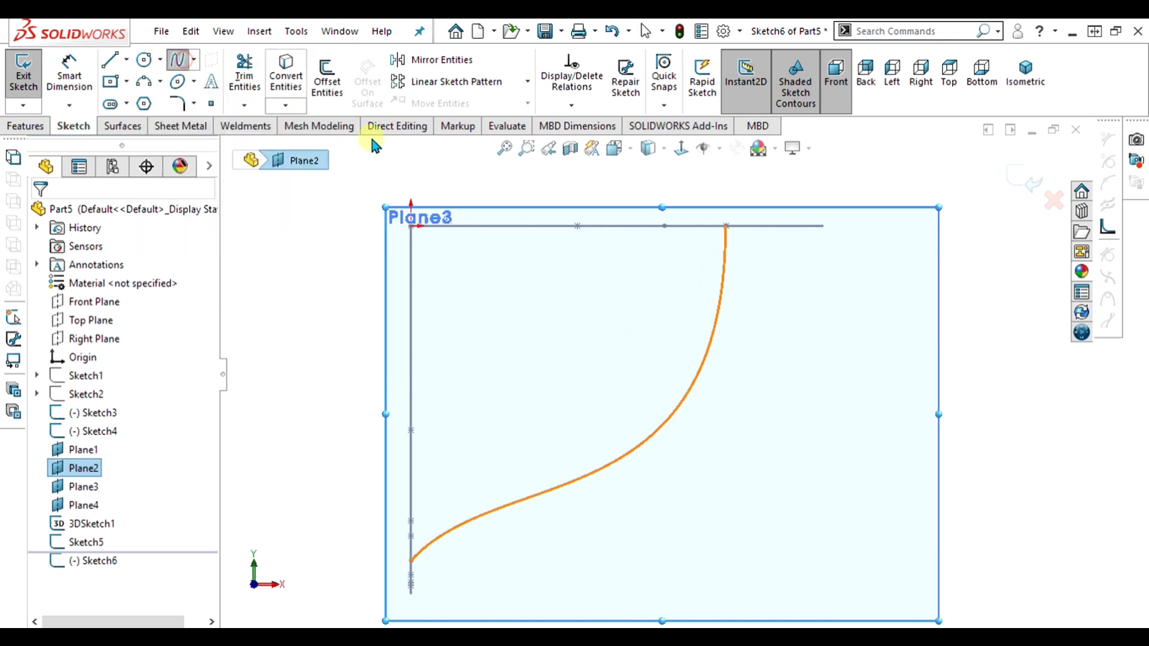
{"action": "left_click", "coordinate": [423, 527]}
{"action": "key", "text": "Escape"}
Add a Pierce relation between the Plane2 spline's upper endpoint and the Sketch4 rail curve.
{"action": "mouse_move", "coordinate": [855, 387]}
{"action": "middle_mouse_down"}
{"action": "mouse_move", "coordinate": [761, 423]}
{"action": "mouse_move", "coordinate": [731, 333]}
{"action": "mouse_move", "coordinate": [759, 302]}
{"action": "middle_mouse_up"}
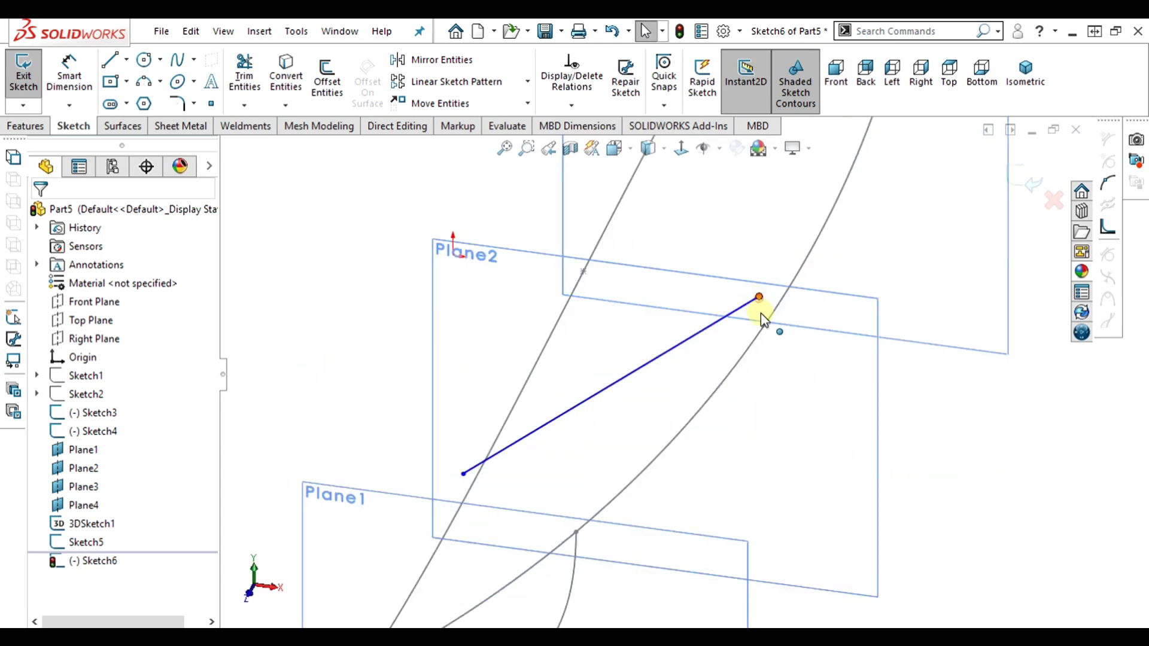
{"action": "left_click", "coordinate": [759, 298]}
{"action": "left_click", "coordinate": [760, 332], "text": "ctrl"}
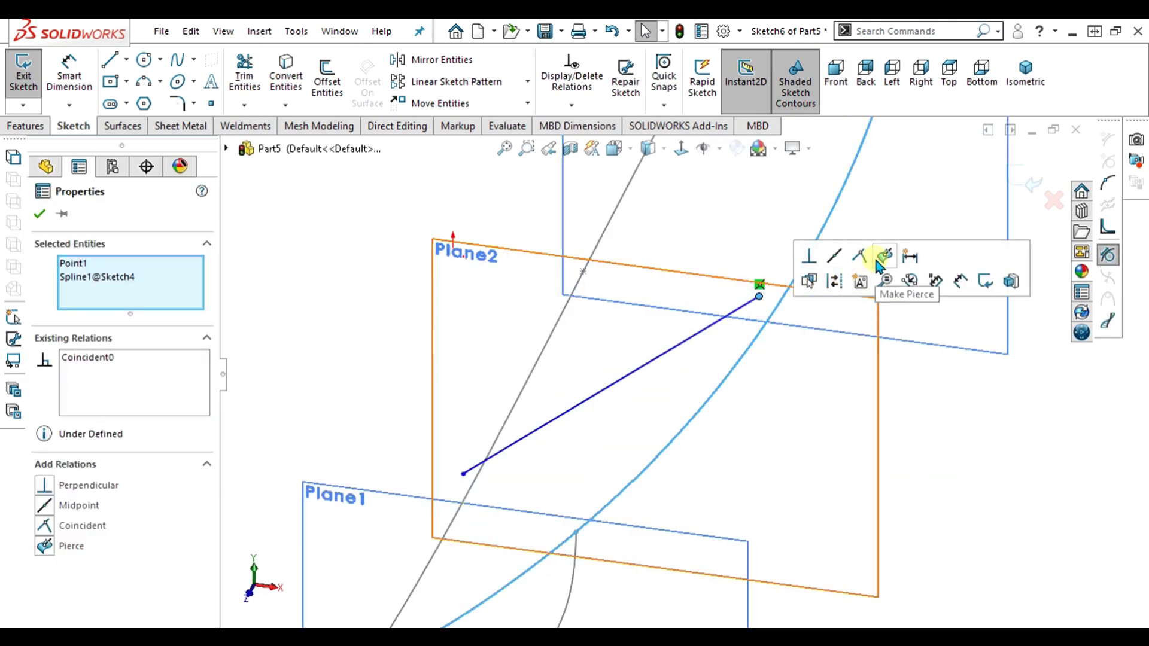
{"action": "left_click", "coordinate": [883, 258]}
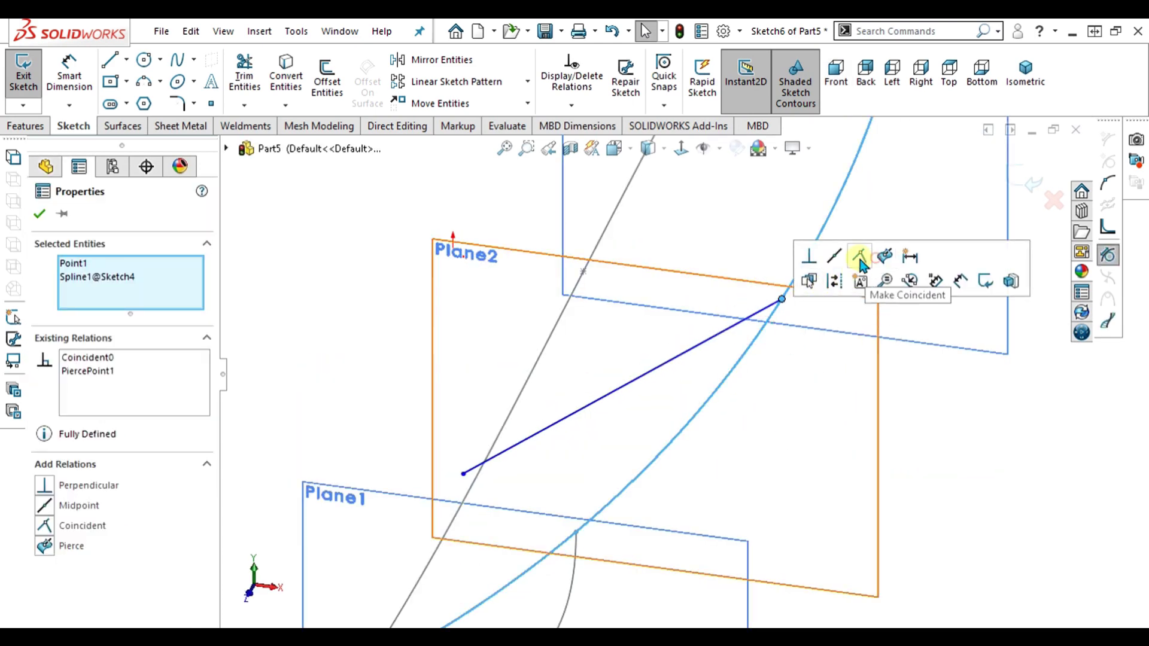
Add a Pierce relation between the Plane2 spline's lower endpoint and the Sketch3 keel curve.
{"action": "left_click", "coordinate": [464, 470]}
{"action": "left_click", "coordinate": [464, 475]}
{"action": "left_click", "coordinate": [964, 512]}
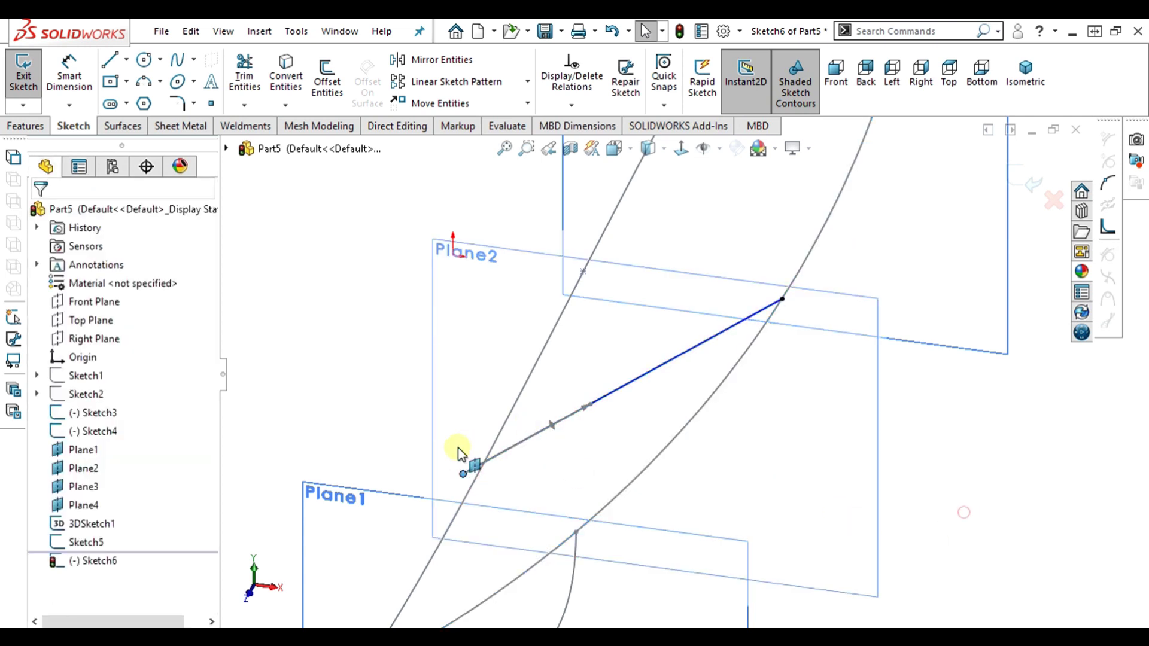
{"action": "left_click", "coordinate": [462, 474]}
{"action": "left_click", "coordinate": [514, 407], "text": "ctrl"}
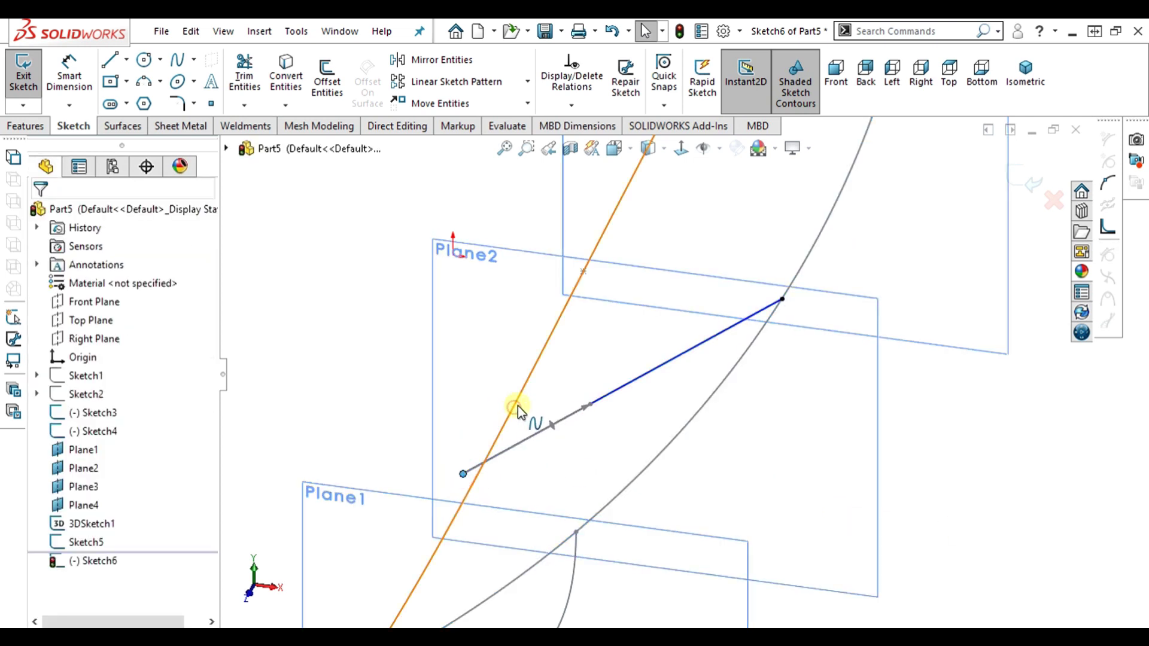
{"action": "left_click", "coordinate": [519, 412], "text": "ctrl"}
{"action": "left_click", "coordinate": [628, 331]}
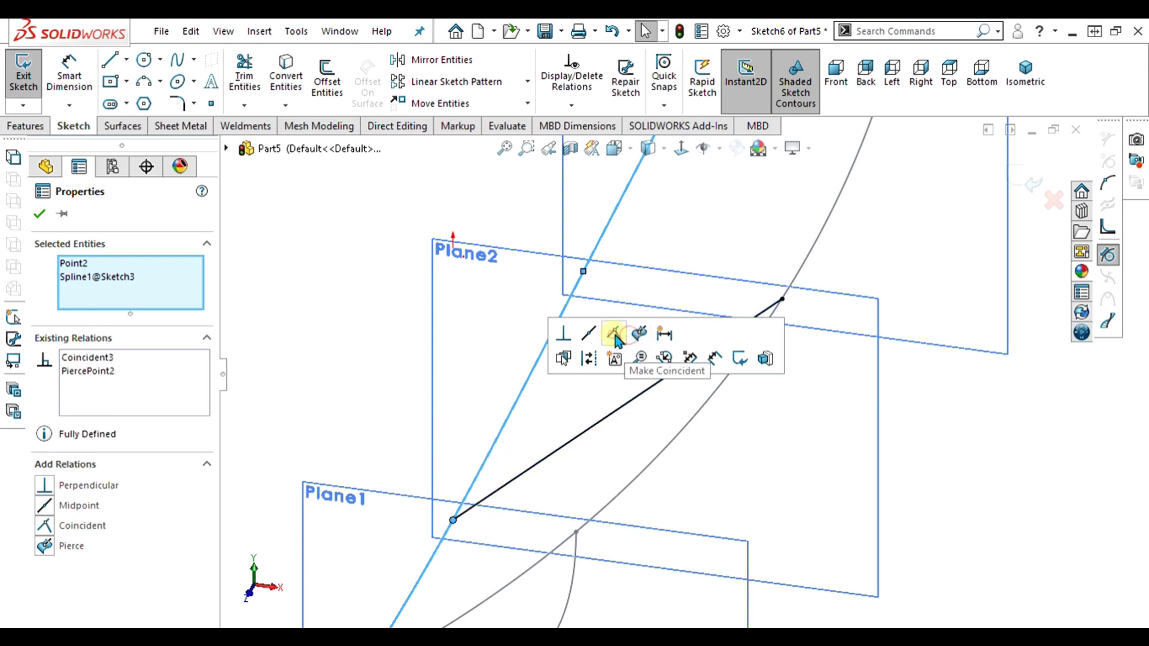
Bow the Plane2 spline outward with its upper end handle and make that tangent vertical.
{"action": "left_click", "coordinate": [686, 155]}
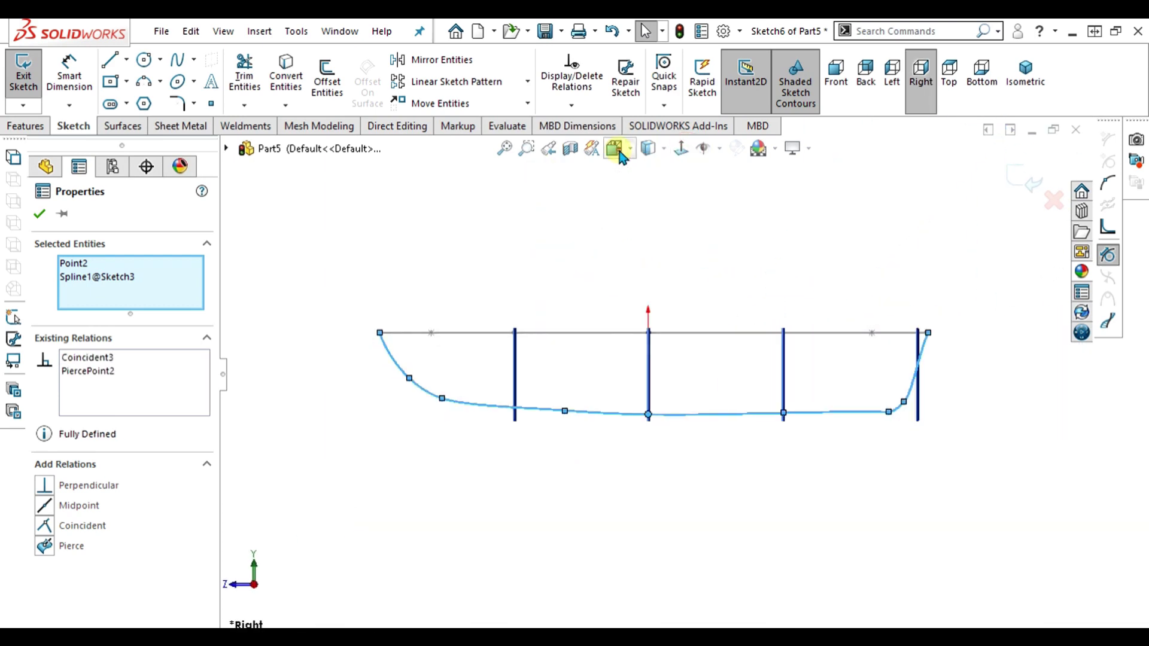
{"action": "left_click", "coordinate": [620, 153]}
{"action": "left_click", "coordinate": [338, 396]}
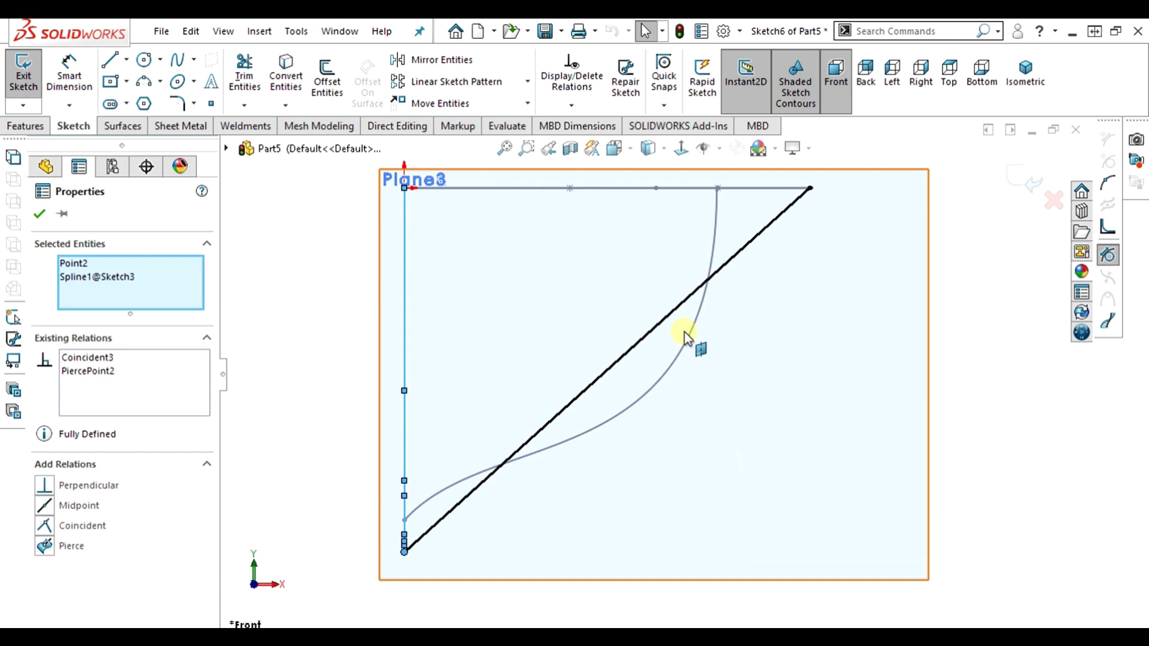
{"action": "left_click", "coordinate": [726, 264]}
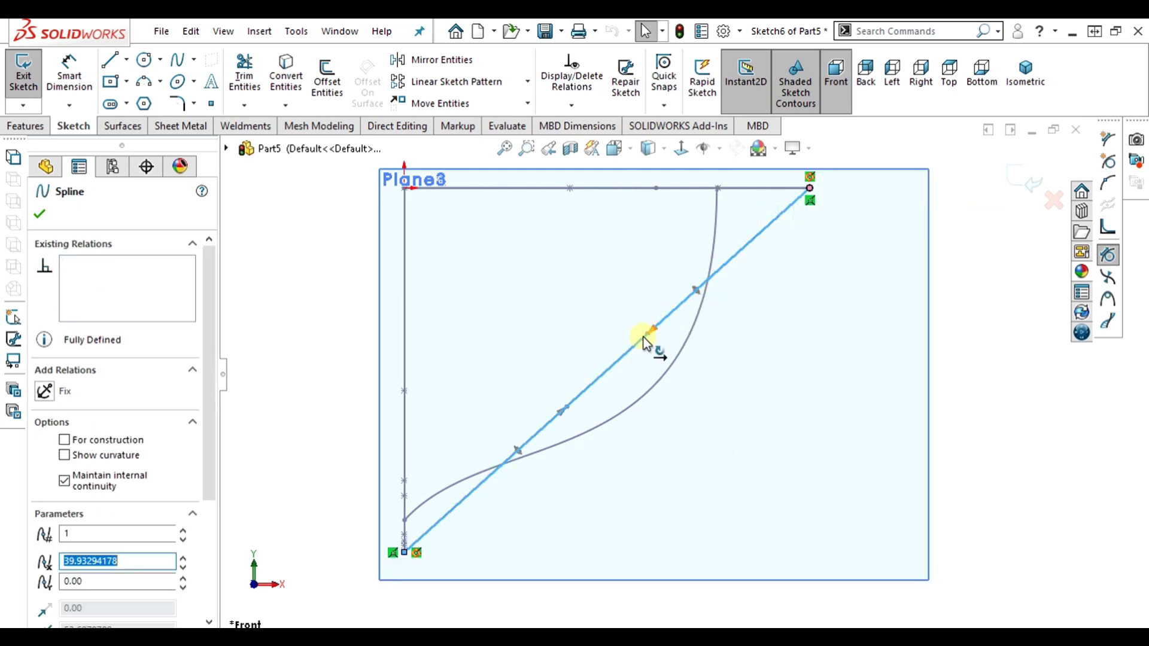
{"action": "left_click_drag", "start_coordinate": [662, 340], "coordinate": [797, 382]}
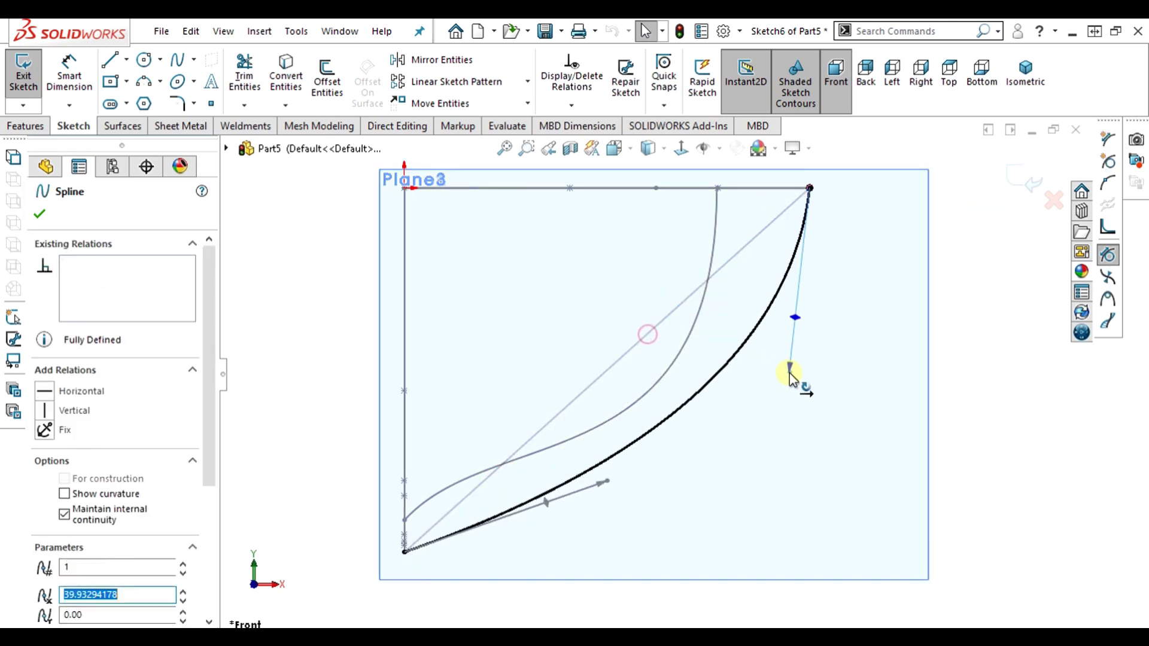
{"action": "left_click", "coordinate": [46, 410]}
Steepen the Plane2 spline's lower tangent, lengthen the upper handle to echo the Plane1 section's shape, and close the sketch.
{"action": "left_click_drag", "start_coordinate": [620, 482], "coordinate": [487, 472]}
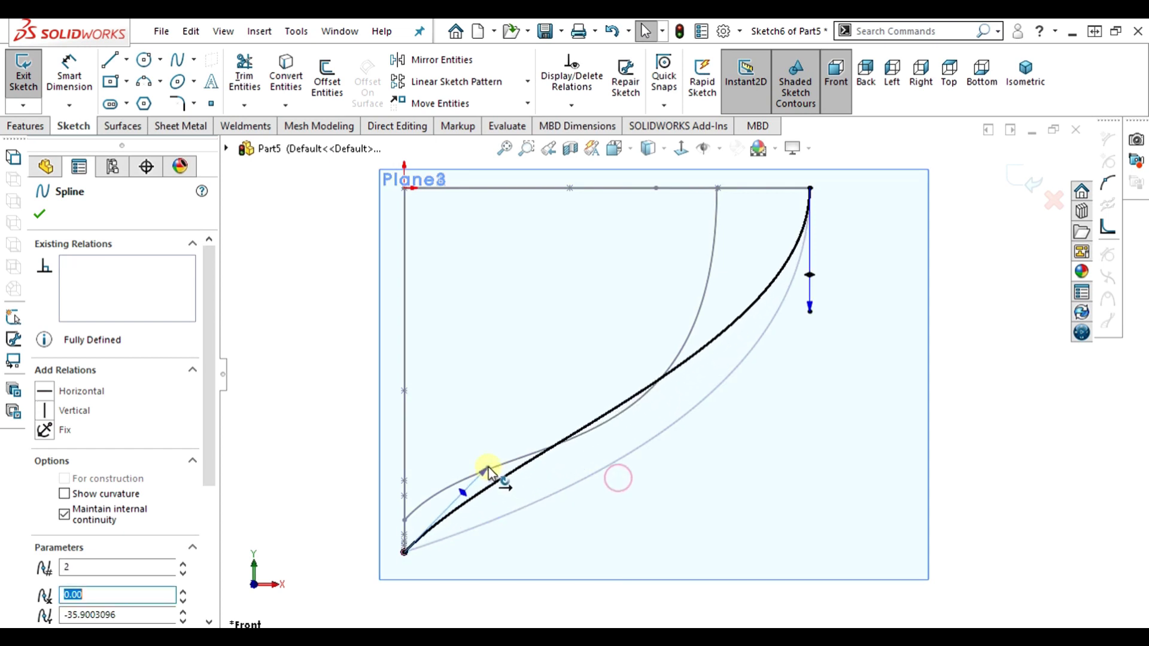
{"action": "left_click_drag", "start_coordinate": [810, 311], "coordinate": [810, 418]}
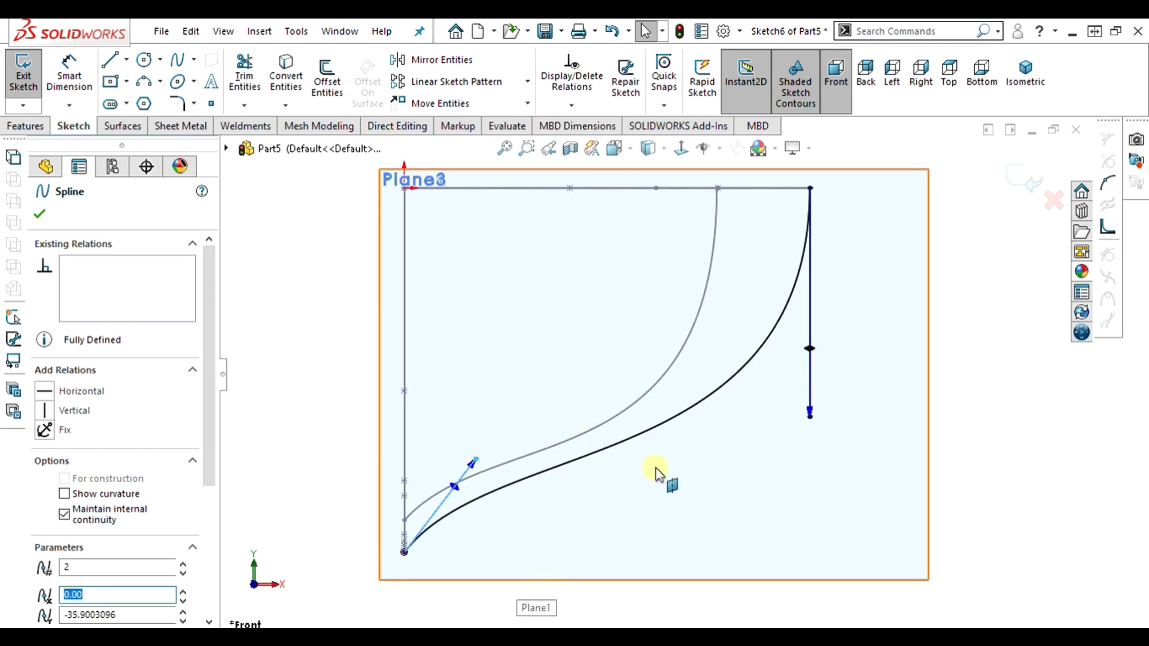
{"action": "scroll", "coordinate": [745, 485], "scroll_direction": "up", "scroll_amount": 2}
{"action": "scroll", "coordinate": [736, 421], "scroll_direction": "down", "scroll_amount": 1}
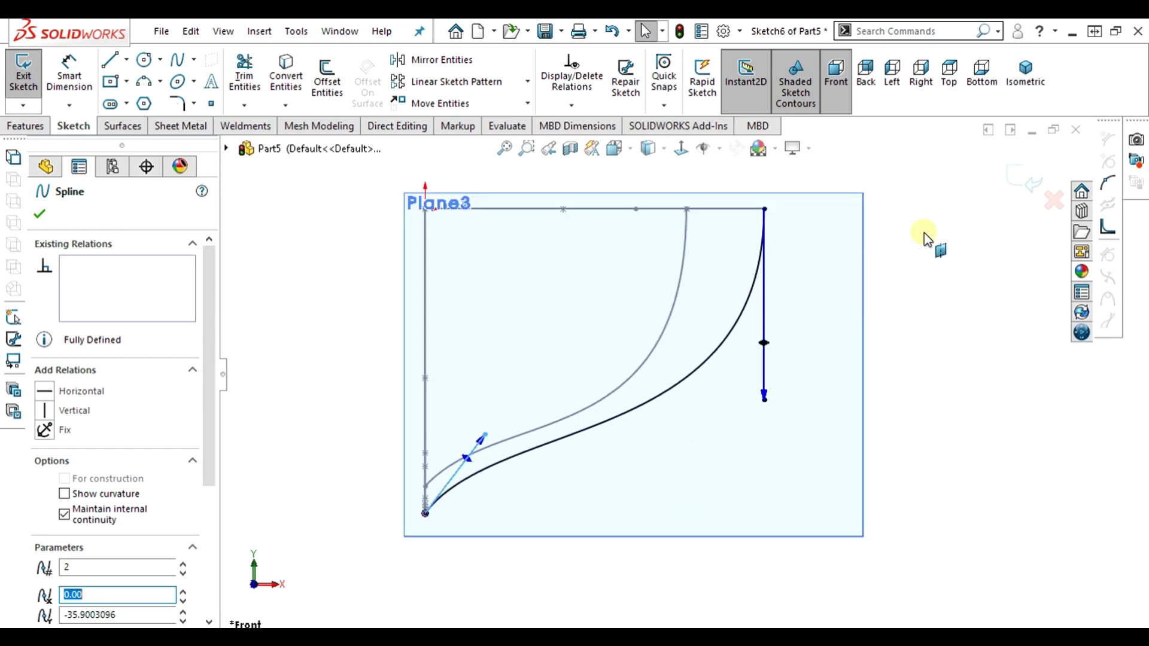
{"action": "left_click", "coordinate": [1015, 176]}
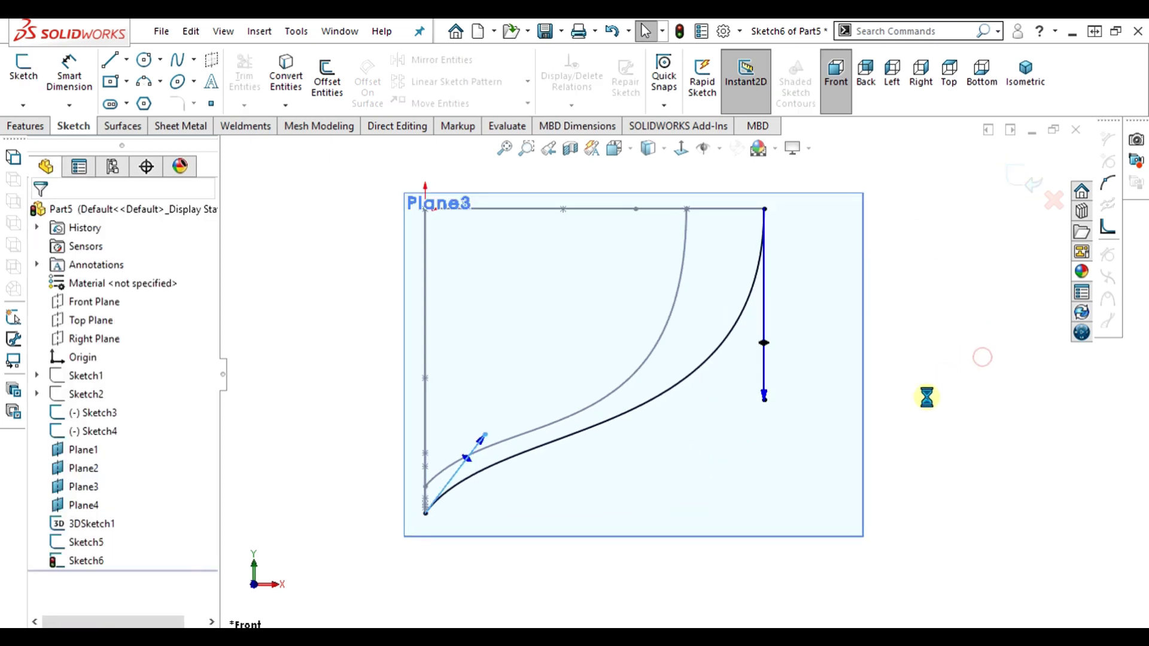
In a new sketch on Plane3, draw a two-point spline running diagonally from near the top rail down to near the keel line.
{"action": "scroll", "coordinate": [668, 303], "scroll_direction": "down", "scroll_amount": 2}
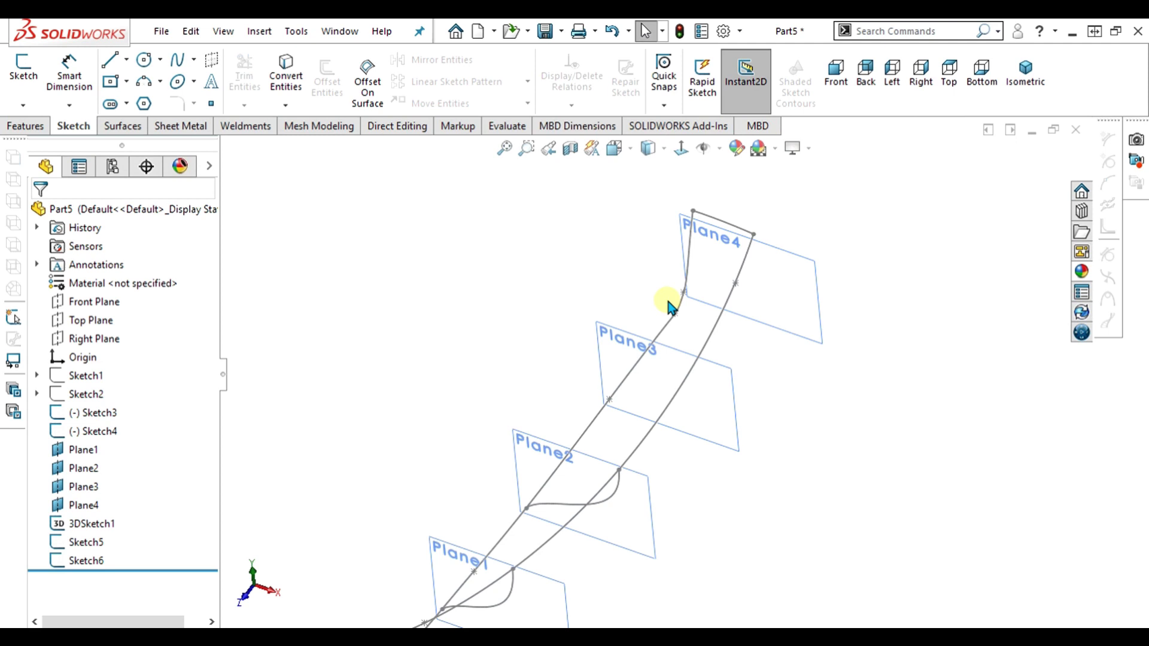
{"action": "left_click", "coordinate": [700, 381]}
{"action": "left_click", "coordinate": [24, 71]}
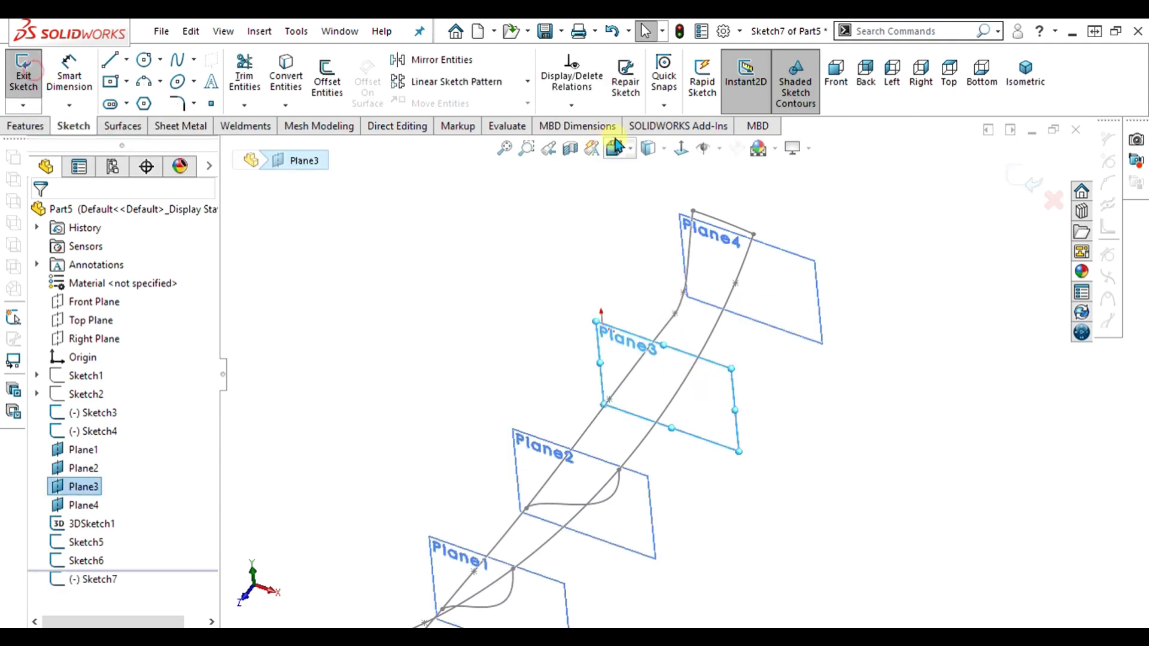
{"action": "left_click", "coordinate": [681, 149]}
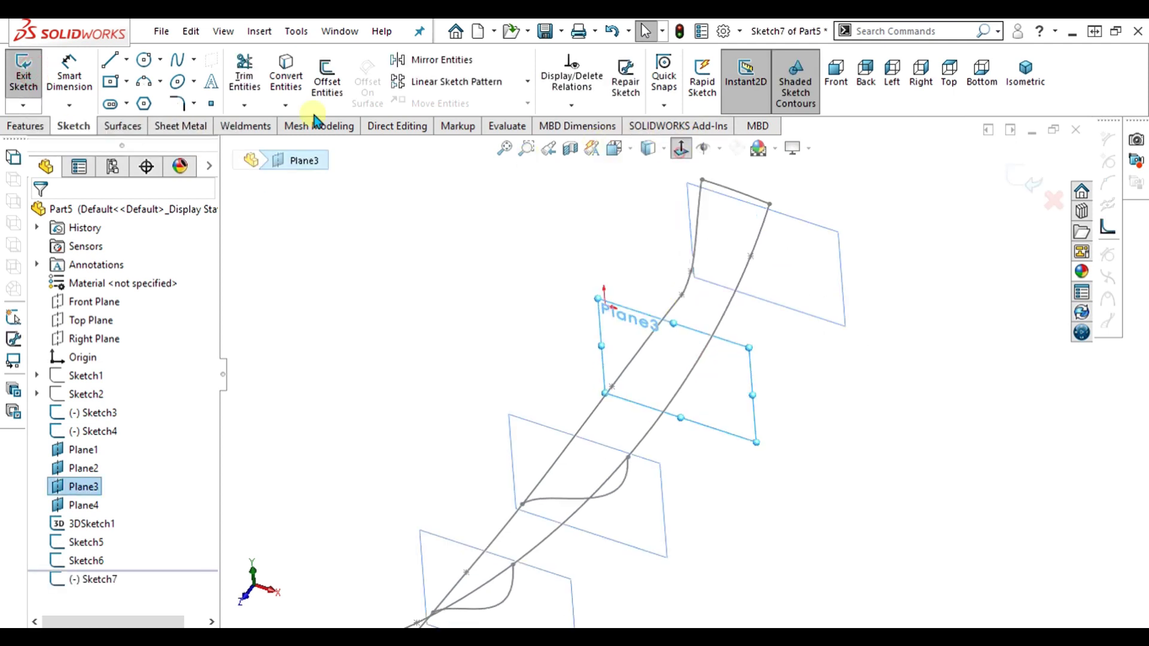
{"action": "left_click", "coordinate": [178, 60]}
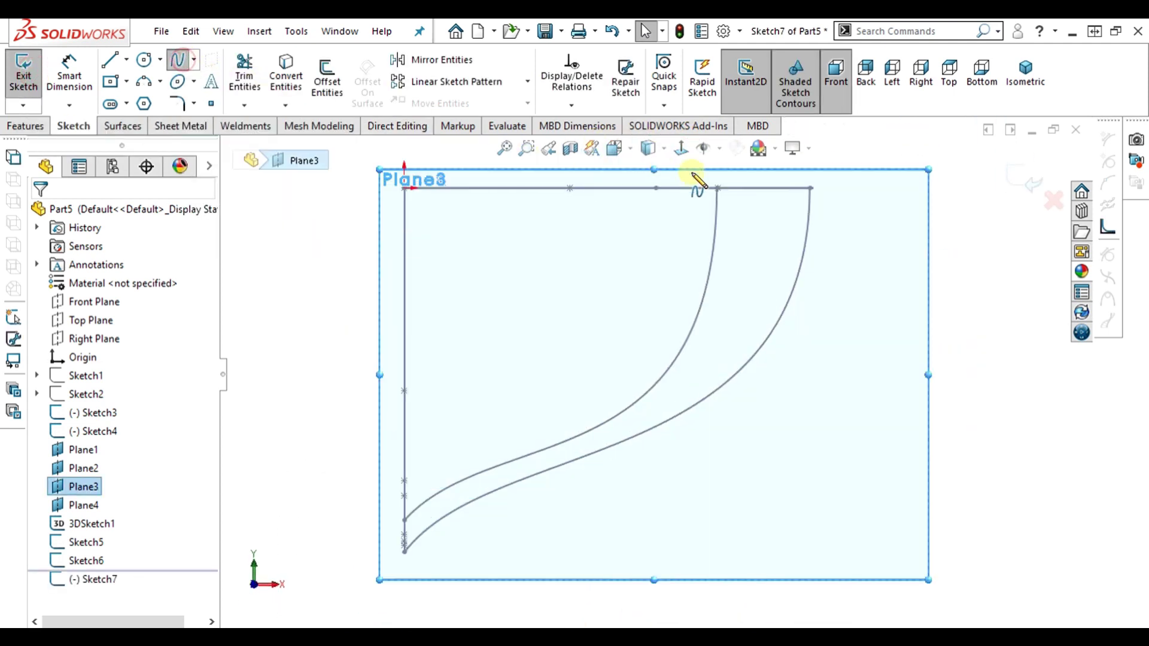
{"action": "left_click", "coordinate": [434, 498]}
{"action": "key", "text": "Escape"}
Add a Pierce relation between the Plane3 spline's upper endpoint and the Sketch4 rail curve.
{"action": "key", "text": "Left"}
{"action": "key", "text": "Down"}
{"action": "scroll", "coordinate": [676, 483], "scroll_direction": "up", "scroll_amount": 3}
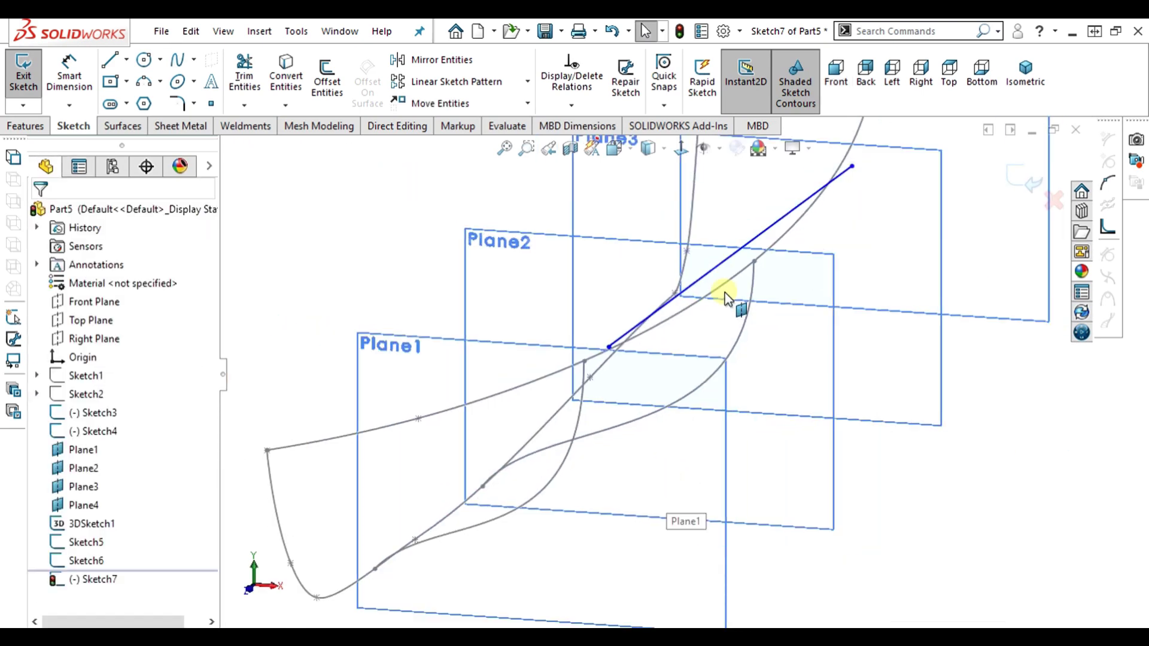
{"action": "scroll", "coordinate": [752, 217], "scroll_direction": "down", "scroll_amount": 4}
{"action": "left_click", "coordinate": [892, 193]}
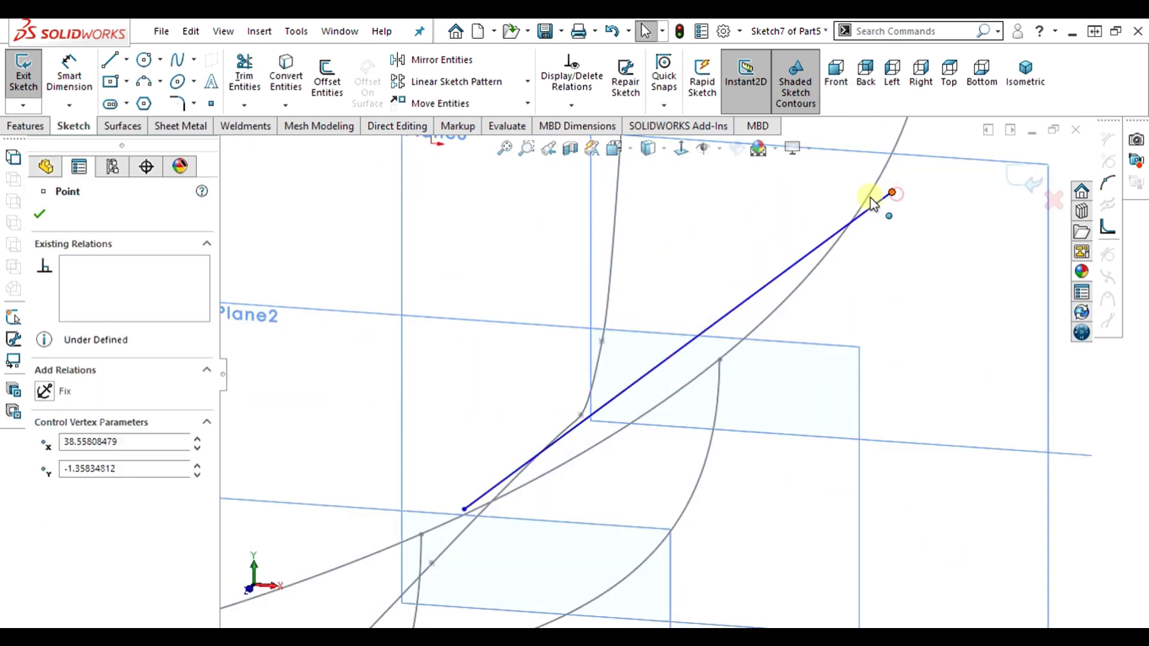
{"action": "left_click", "coordinate": [870, 194], "text": "ctrl"}
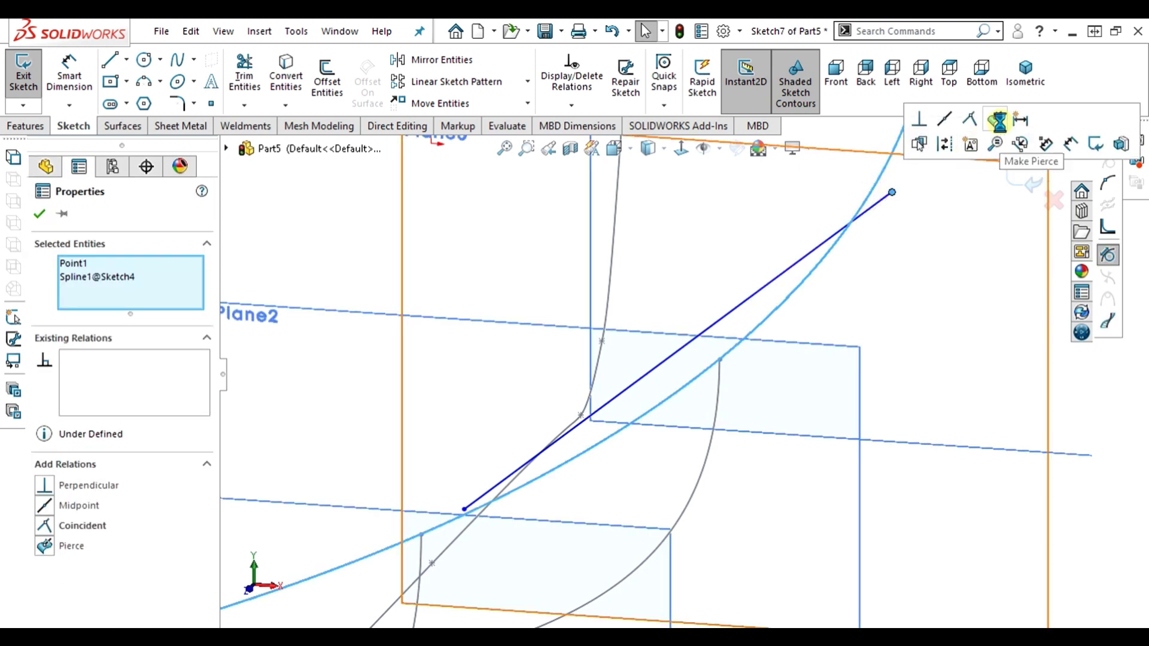
{"action": "left_click", "coordinate": [995, 118]}
Add a Pierce relation between the Plane3 spline's lower endpoint and the Sketch3 keel curve.
{"action": "left_click", "coordinate": [464, 509]}
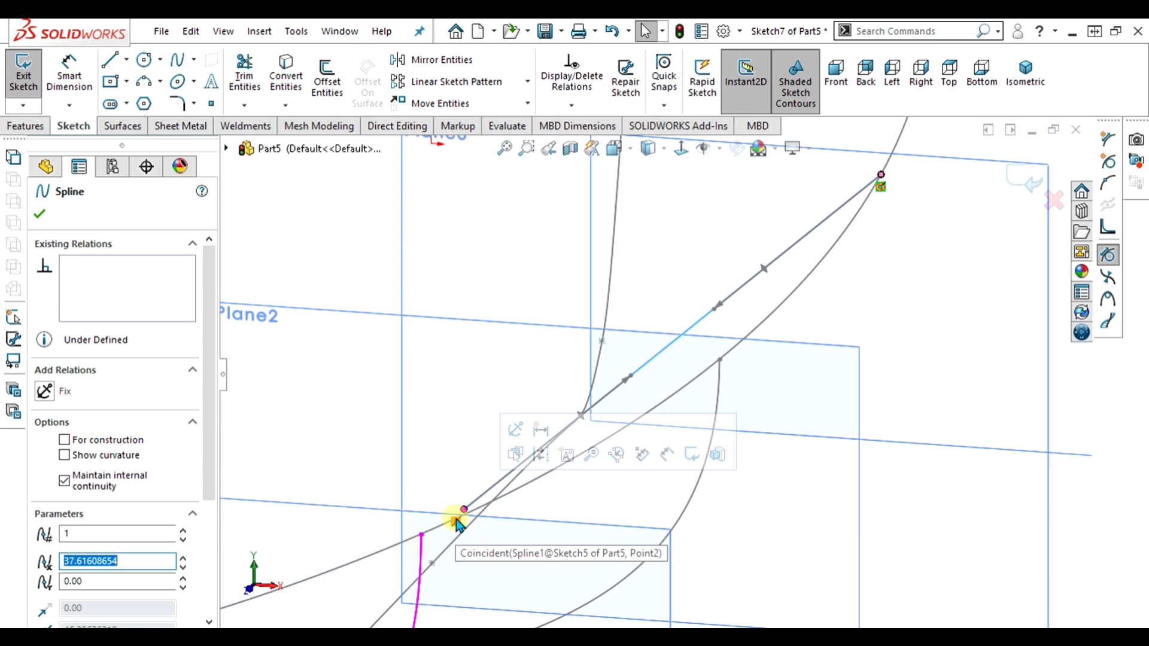
{"action": "key", "text": "Escape"}
{"action": "left_click", "coordinate": [503, 492]}
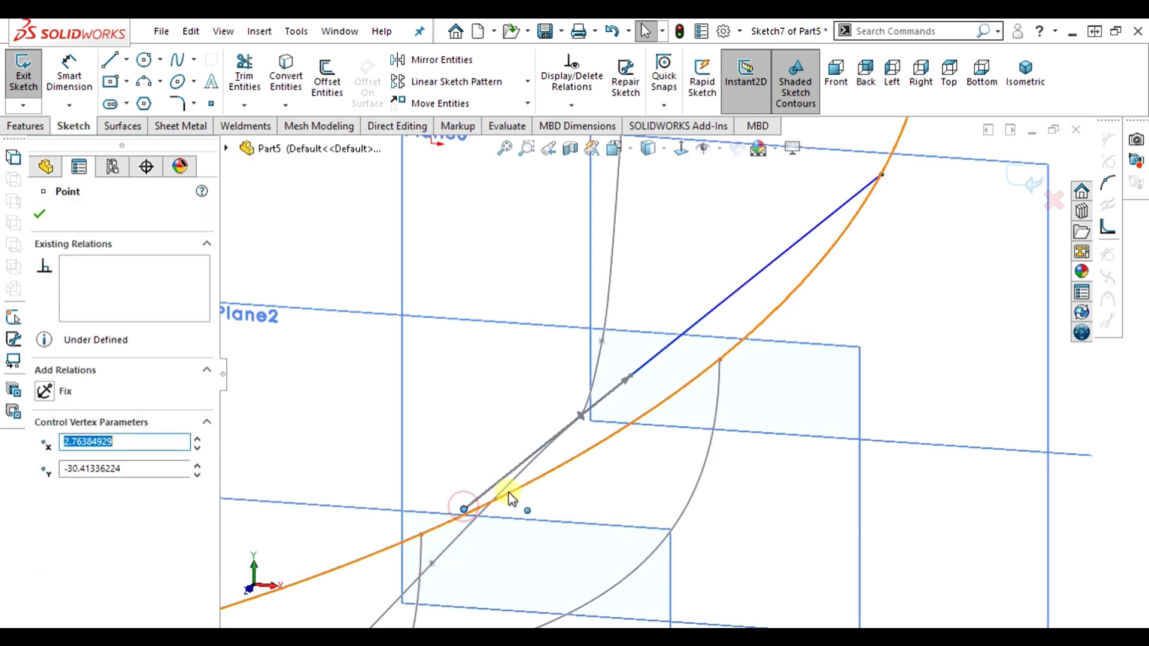
{"action": "left_click", "coordinate": [506, 488], "text": "ctrl"}
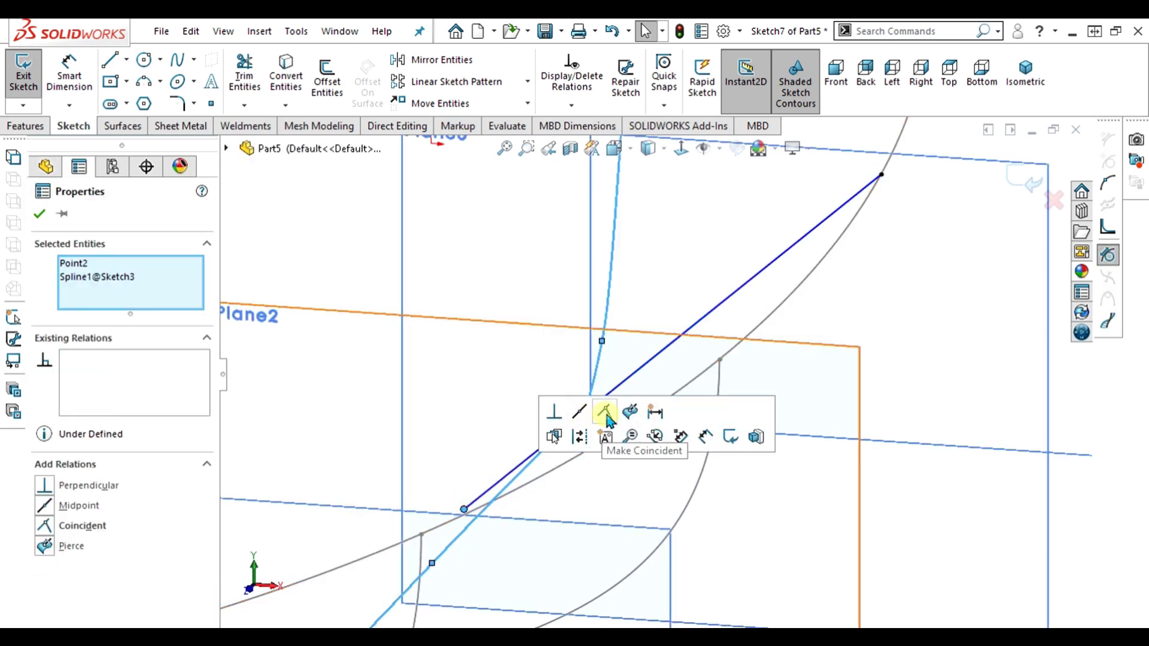
{"action": "left_click", "coordinate": [607, 416]}
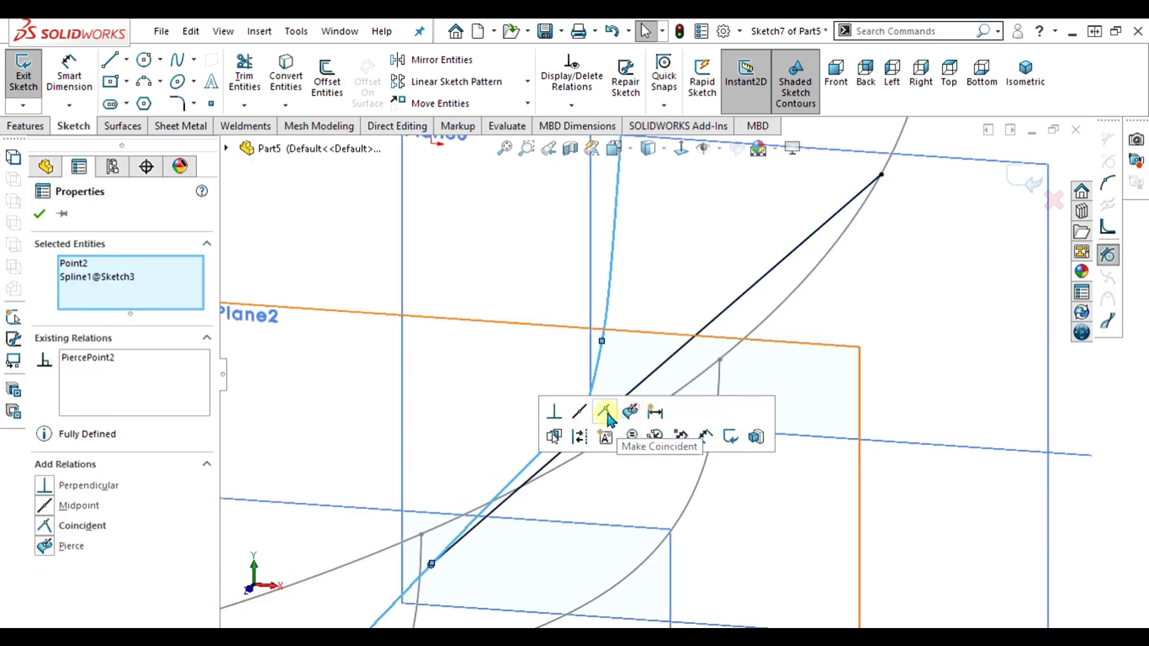
Bend the Plane3 spline into a section curve by directing its upper tangent handle downward and its lower tangent handle steeply upward.
{"action": "left_click", "coordinate": [682, 148]}
{"action": "key", "text": "ctrl+8"}
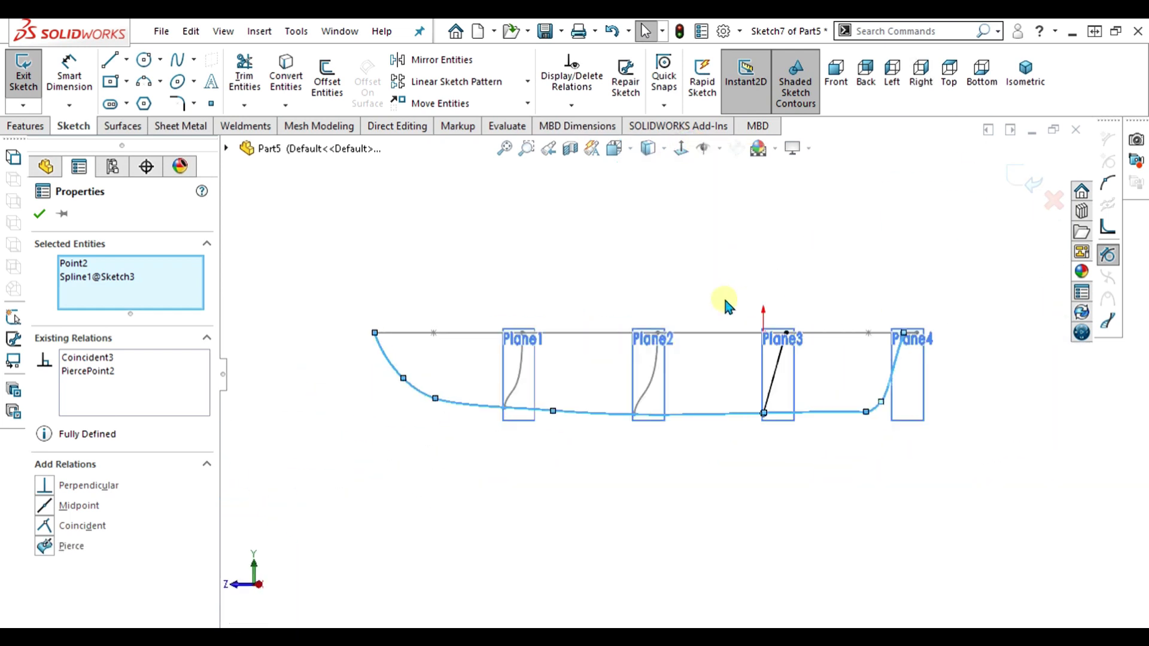
{"action": "scroll", "coordinate": [669, 360], "scroll_direction": "down", "scroll_amount": 8}
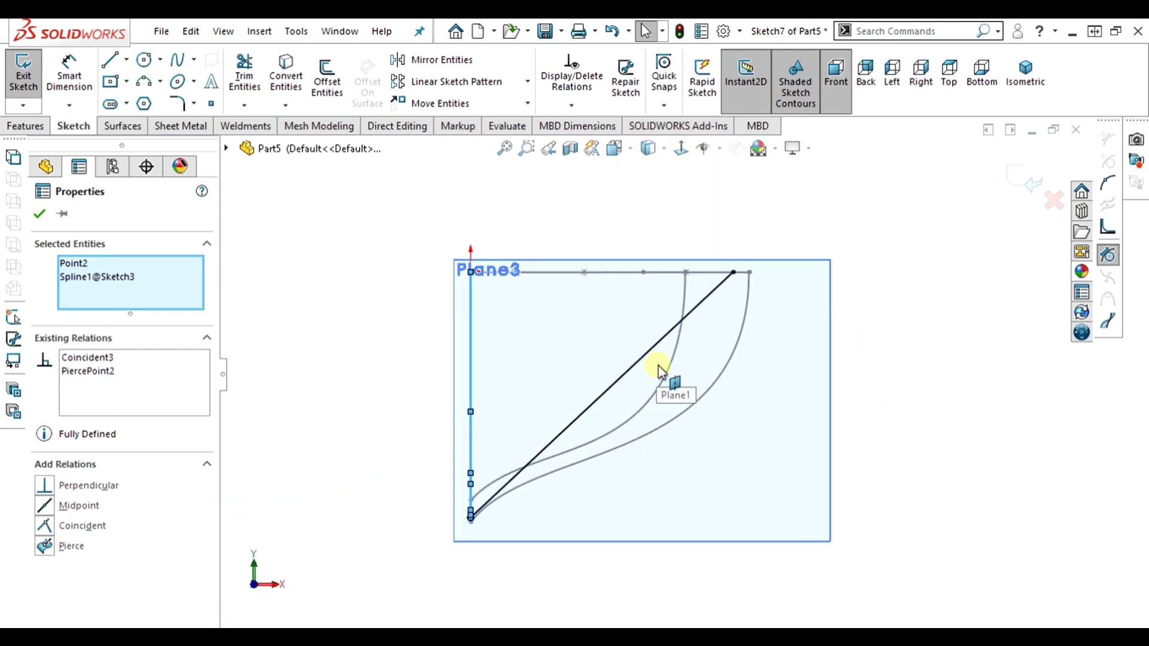
{"action": "left_click", "coordinate": [721, 272]}
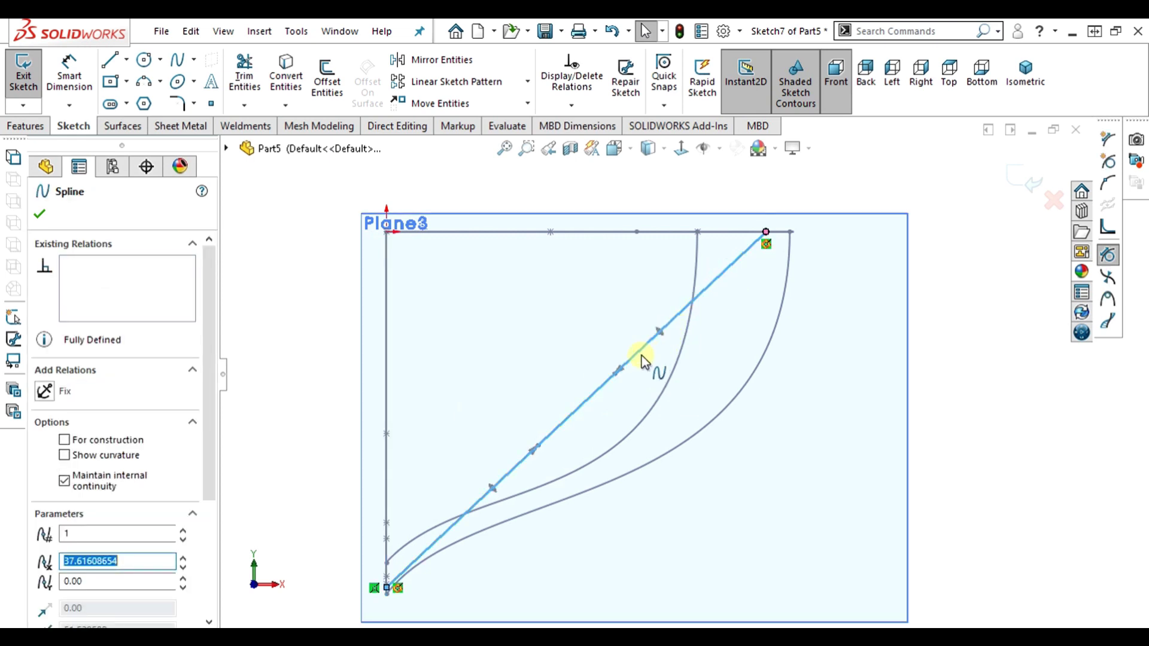
{"action": "left_click_drag", "start_coordinate": [617, 377], "coordinate": [771, 427]}
{"action": "left_click_drag", "start_coordinate": [593, 535], "coordinate": [488, 452]}
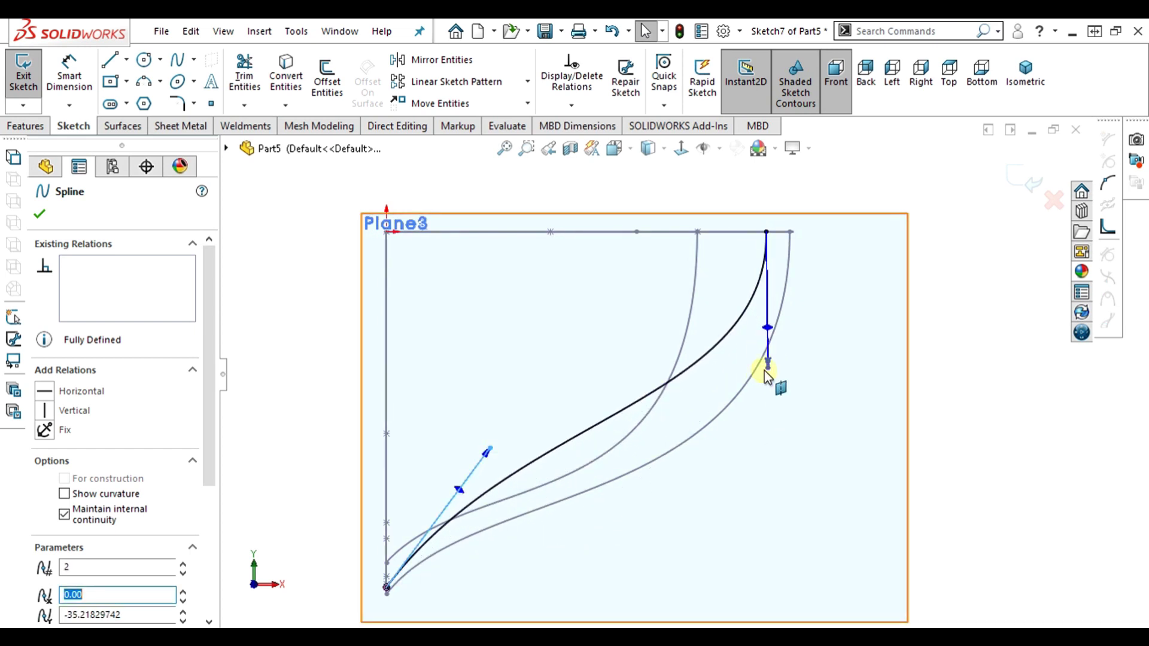
Make the Plane3 spline's upper tangent handle vertical and lengthen it to make the upper part of the curve fuller.
{"action": "left_click_drag", "start_coordinate": [768, 366], "coordinate": [757, 423]}
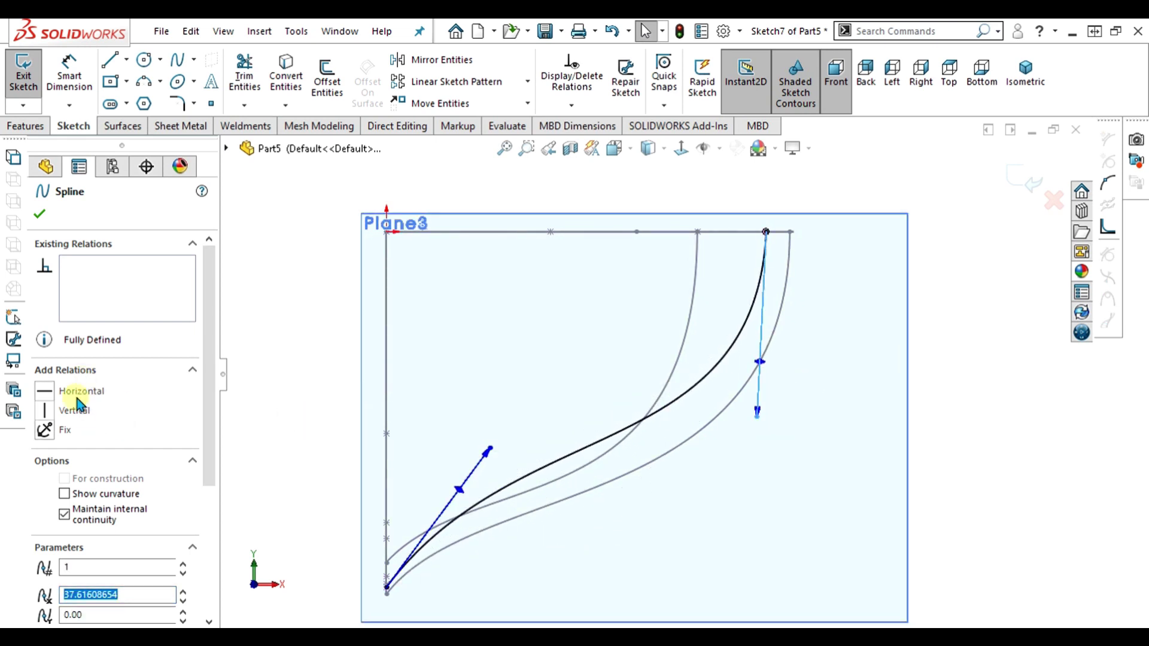
{"action": "left_click", "coordinate": [45, 410]}
{"action": "left_click_drag", "start_coordinate": [764, 418], "coordinate": [767, 458]}
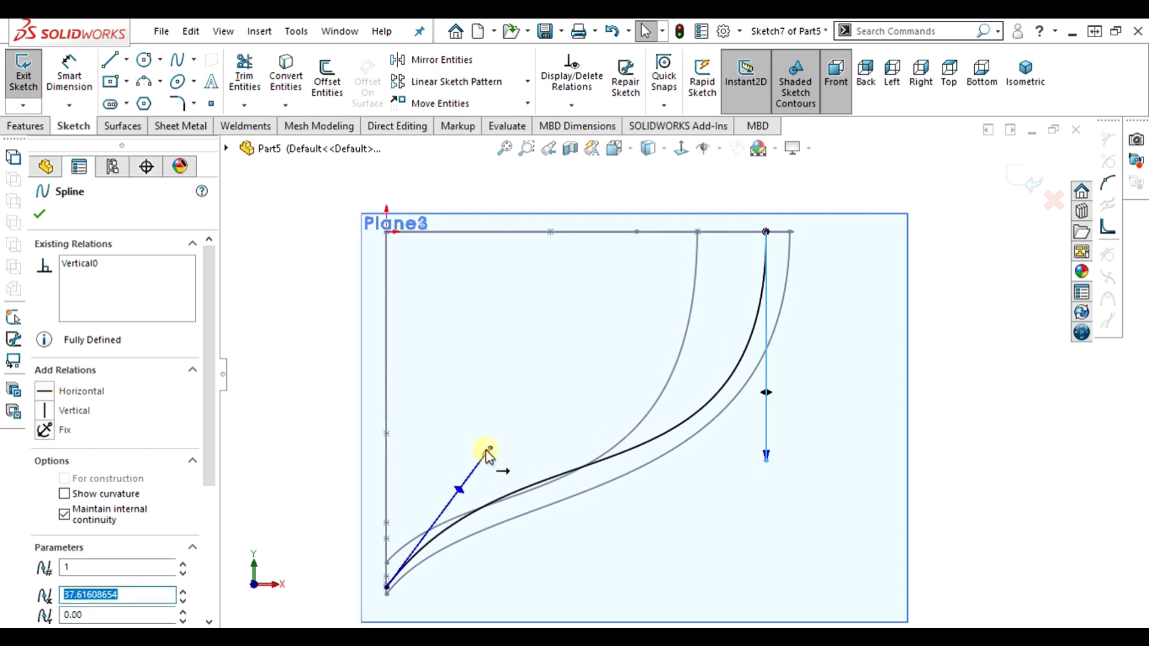
Flatten the Plane3 spline's lower tangent slightly, lengthen the upper handle to approach the Plane2 section's shape, and close the sketch.
{"action": "left_click_drag", "start_coordinate": [488, 443], "coordinate": [503, 465]}
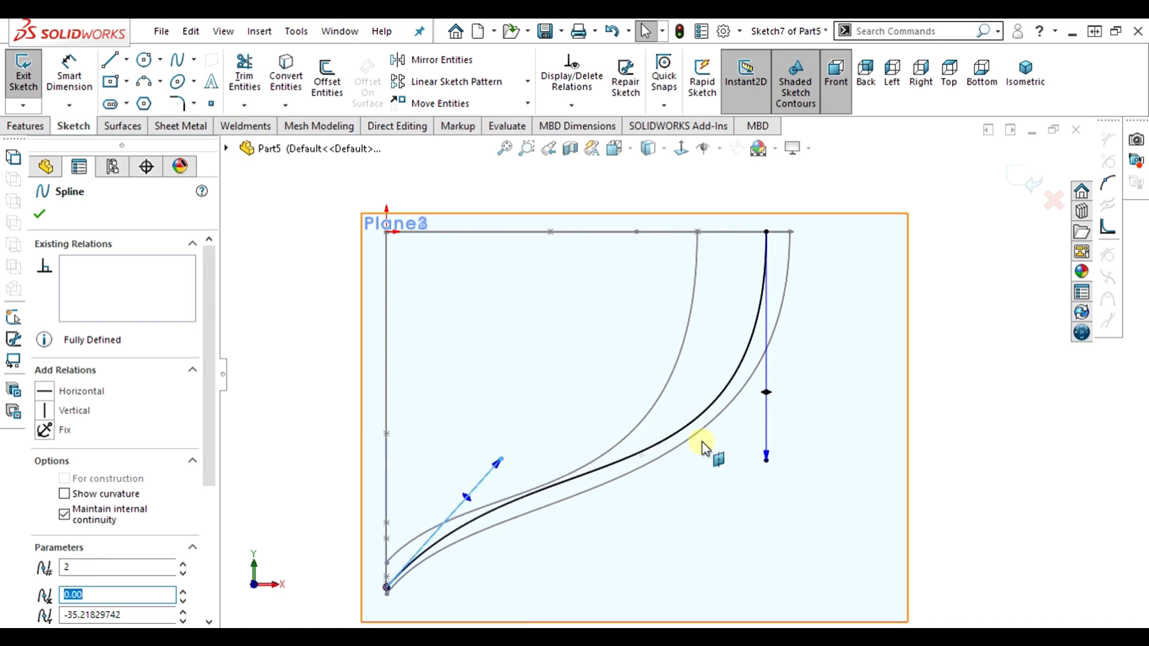
{"action": "left_click_drag", "start_coordinate": [768, 464], "coordinate": [764, 480]}
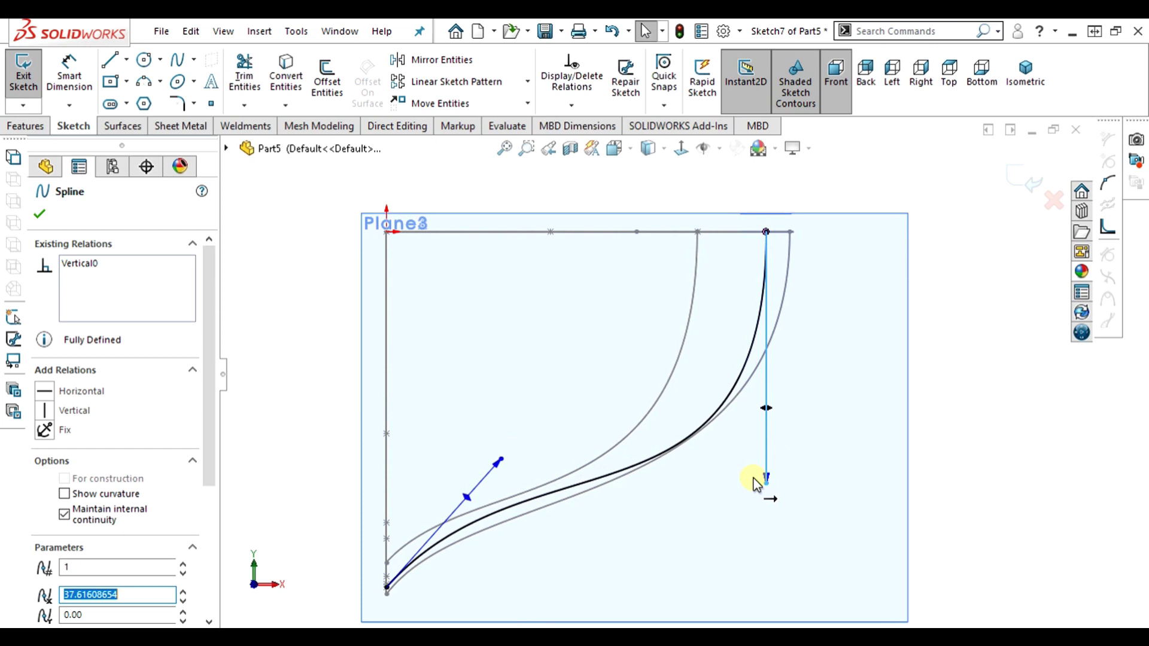
{"action": "left_click", "coordinate": [1028, 183]}
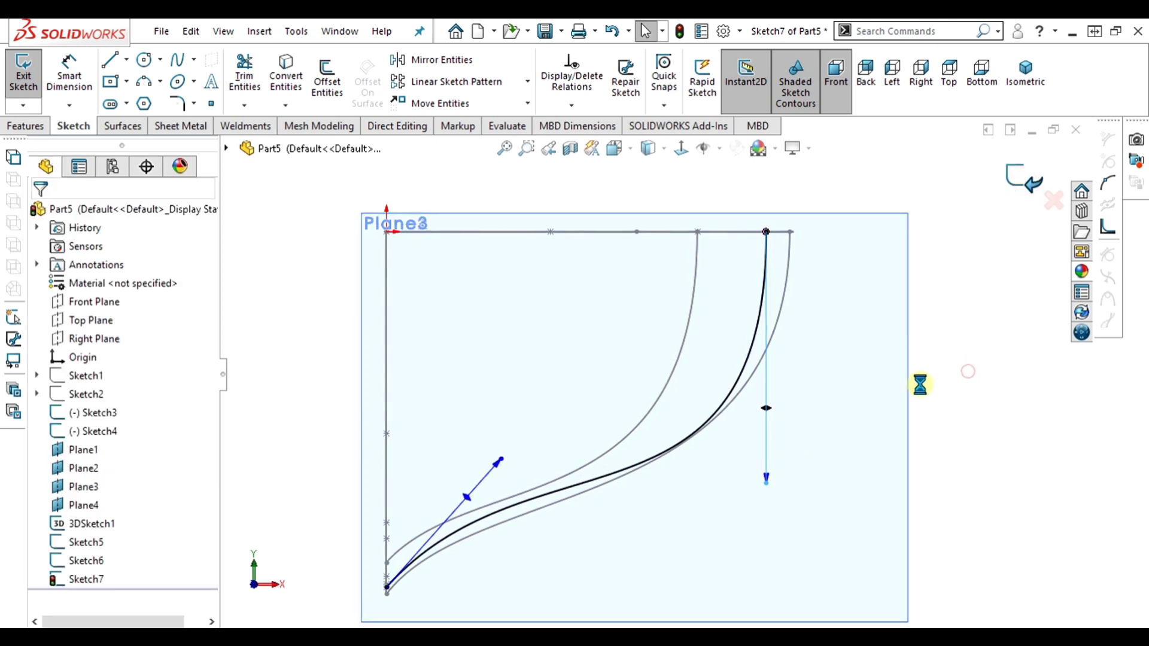
Examine the three section profiles and the rail and keel curves from the bow tip to the stern.
{"action": "scroll", "coordinate": [724, 317], "scroll_direction": "down", "scroll_amount": 6}
{"action": "middle_click_drag", "start_coordinate": [698, 344], "coordinate": [670, 420]}
{"action": "scroll", "coordinate": [670, 420], "scroll_direction": "up", "scroll_amount": 5}
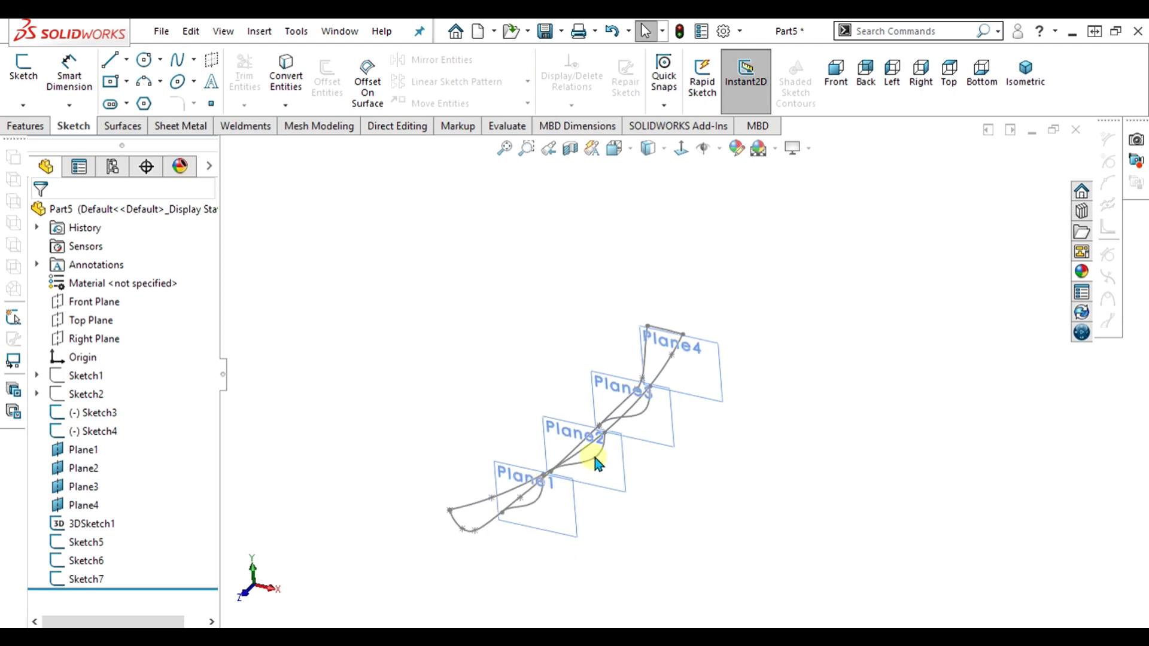
{"action": "scroll", "coordinate": [527, 506], "scroll_direction": "down", "scroll_amount": 5}
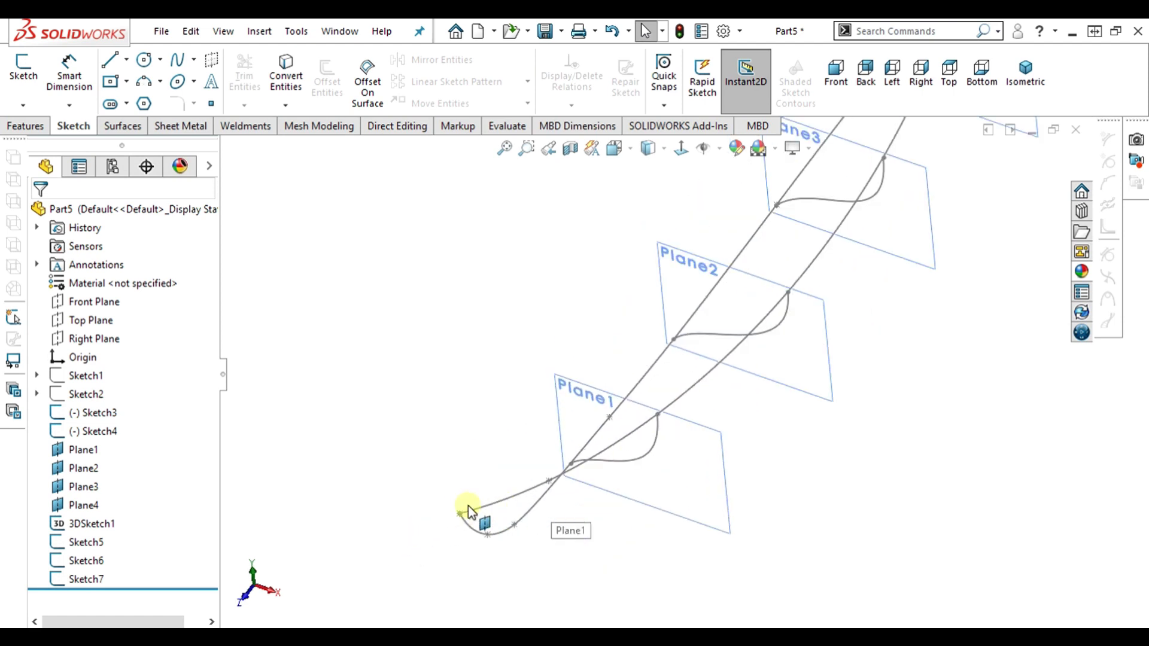
{"action": "scroll", "coordinate": [657, 382], "scroll_direction": "up", "scroll_amount": 4}
{"action": "scroll", "coordinate": [578, 445], "scroll_direction": "down", "scroll_amount": 2}
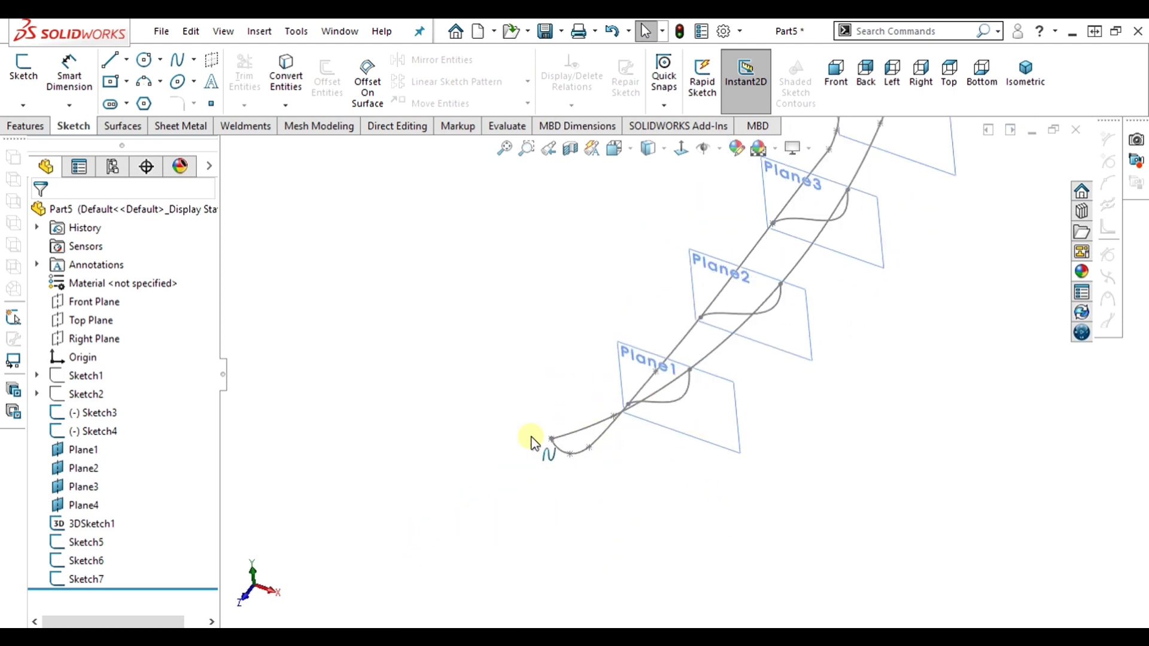
{"action": "scroll", "coordinate": [648, 422], "scroll_direction": "up", "scroll_amount": 3}
{"action": "scroll", "coordinate": [777, 205], "scroll_direction": "down", "scroll_amount": 5}
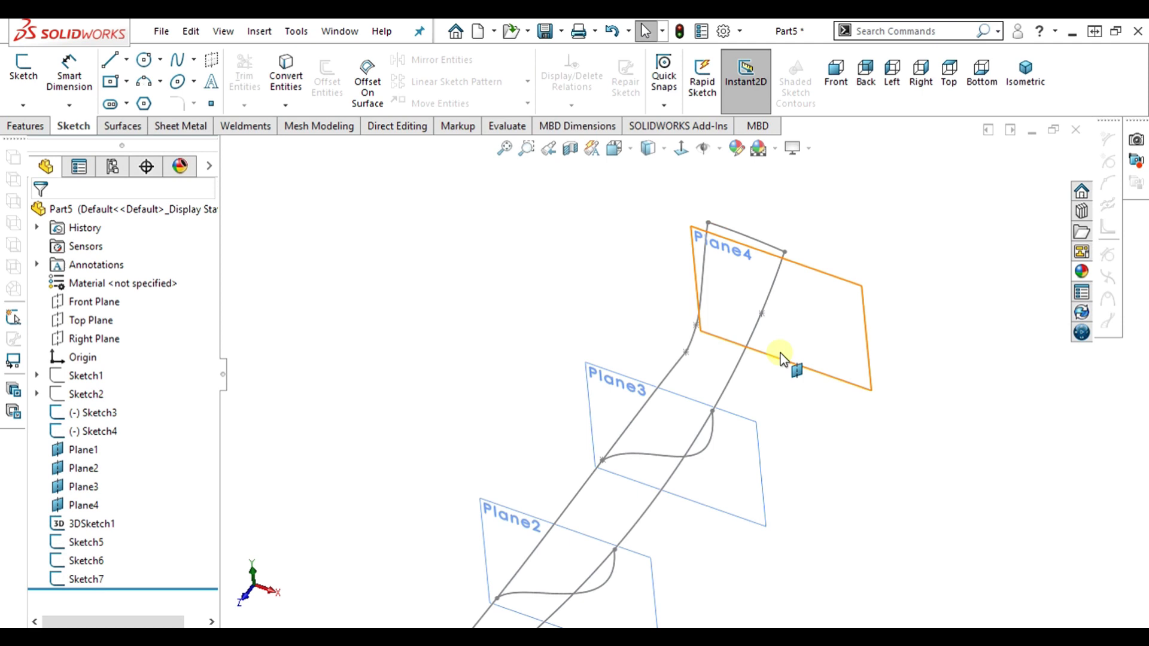
{"action": "scroll", "coordinate": [781, 358], "scroll_direction": "up", "scroll_amount": 3}
{"action": "middle_click_drag", "start_coordinate": [614, 433], "coordinate": [720, 480]}
{"action": "scroll", "coordinate": [720, 480], "scroll_direction": "down", "scroll_amount": 3}
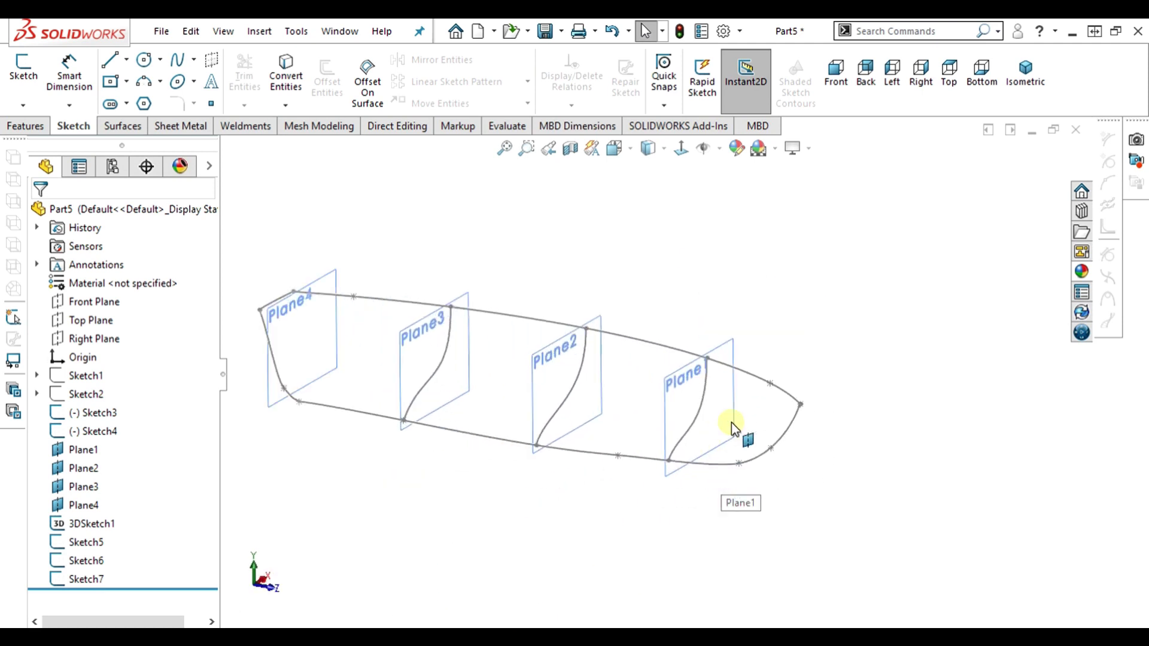
Start a lofted surface and examine the section curves and bow tip to be used as profiles.
{"action": "left_click", "coordinate": [33, 129]}
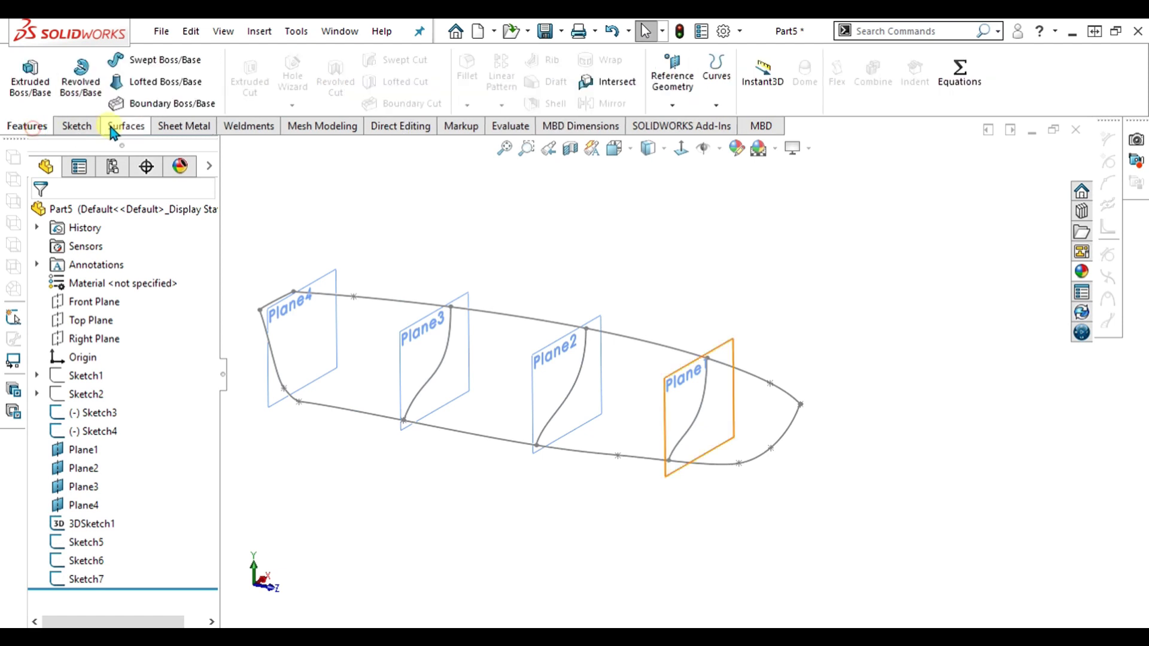
{"action": "left_click", "coordinate": [137, 127]}
{"action": "left_click", "coordinate": [162, 96]}
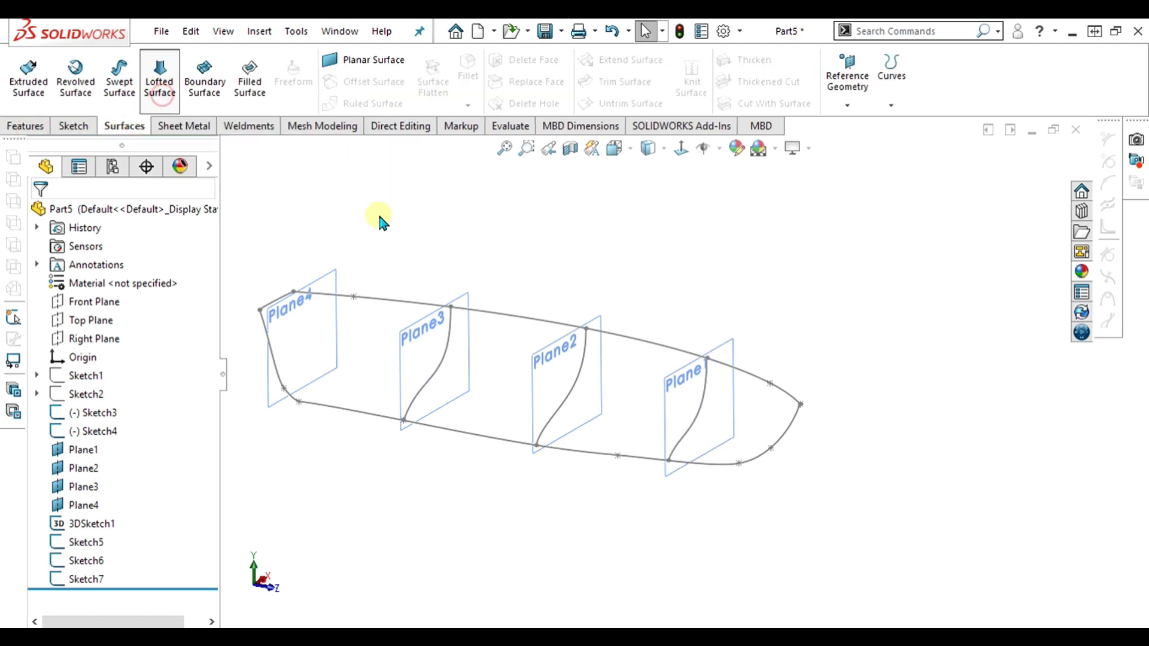
{"action": "scroll", "coordinate": [668, 443], "scroll_direction": "down", "scroll_amount": 5}
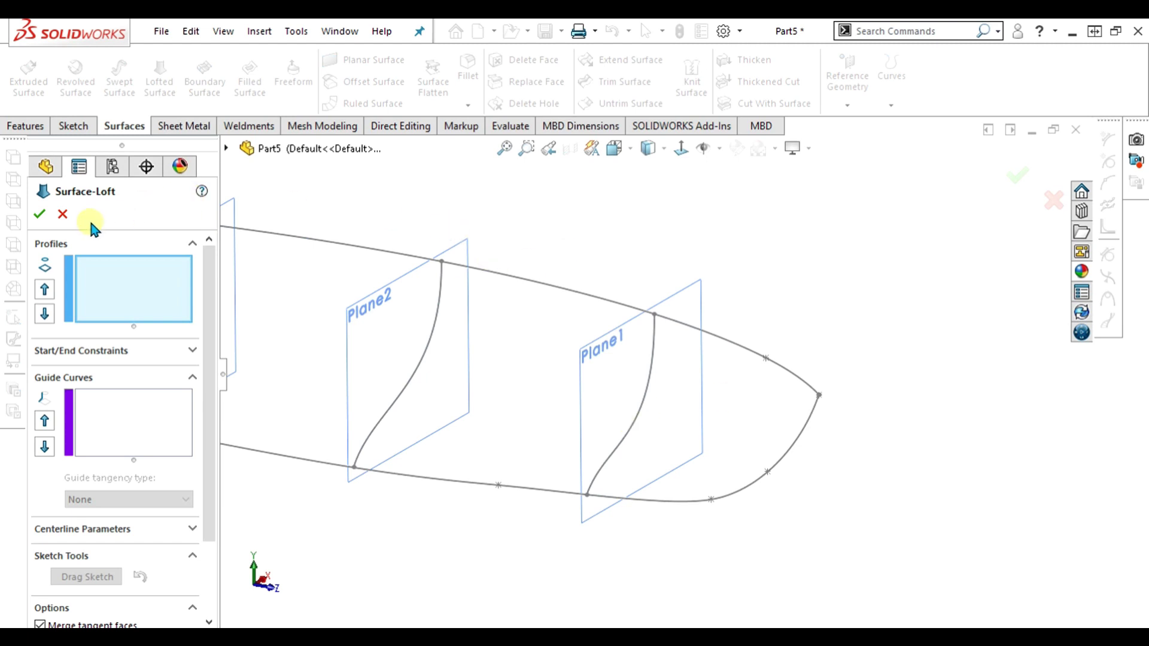
{"action": "scroll", "coordinate": [669, 393], "scroll_direction": "up", "scroll_amount": 4}
{"action": "scroll", "coordinate": [595, 419], "scroll_direction": "down", "scroll_amount": 3}
{"action": "scroll", "coordinate": [656, 377], "scroll_direction": "up", "scroll_amount": 4}
{"action": "scroll", "coordinate": [683, 369], "scroll_direction": "down", "scroll_amount": 5}
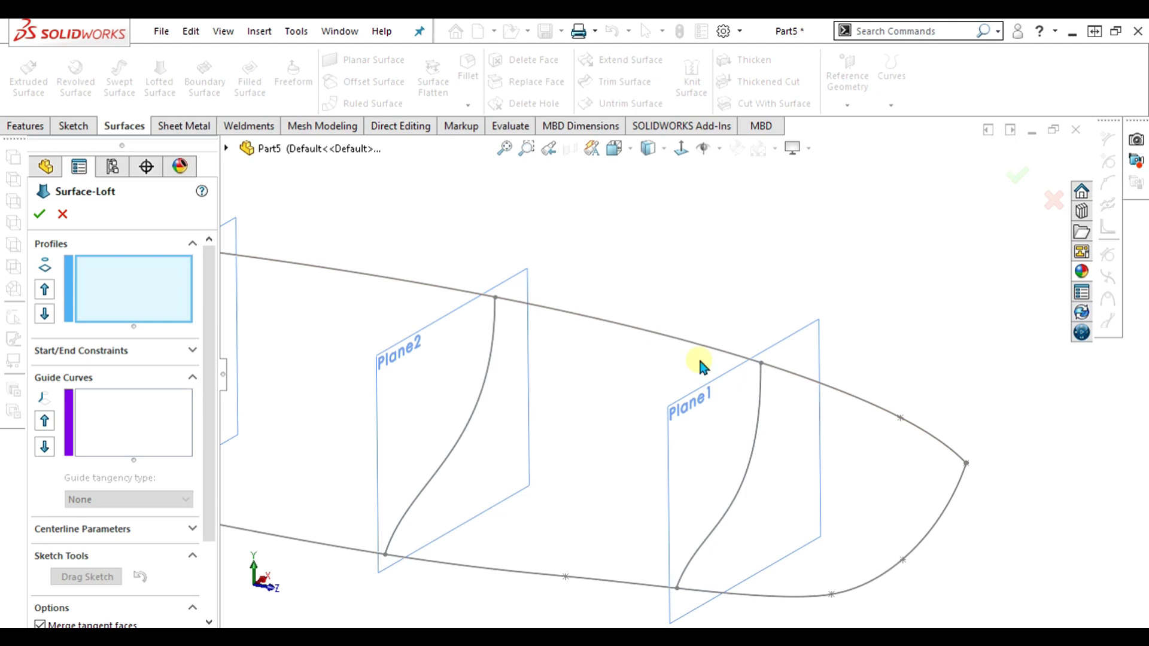
{"action": "scroll", "coordinate": [699, 361], "scroll_direction": "up", "scroll_amount": 2}
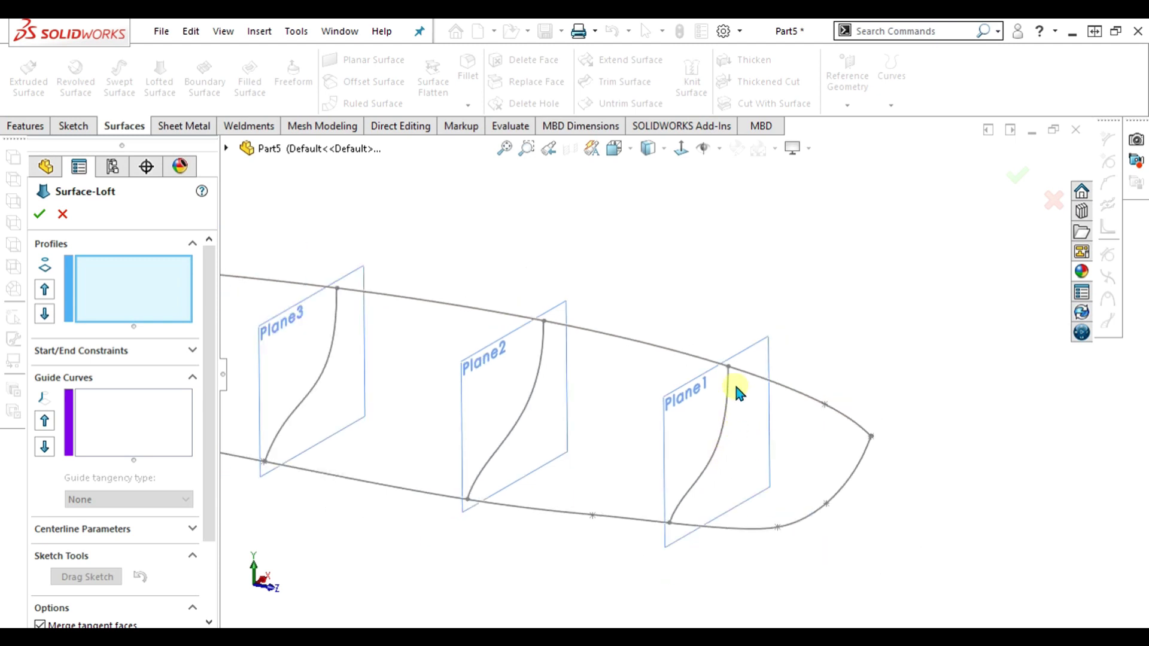
{"action": "scroll", "coordinate": [731, 393], "scroll_direction": "down", "scroll_amount": 3}
{"action": "scroll", "coordinate": [698, 420], "scroll_direction": "down", "scroll_amount": 2}
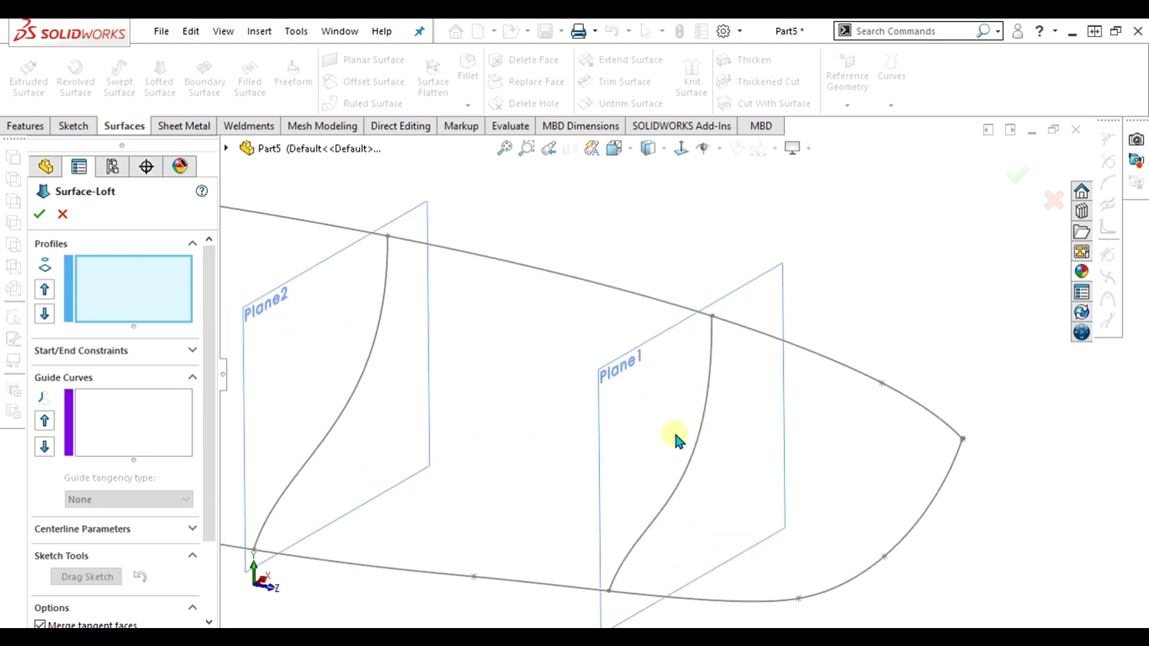
{"action": "scroll", "coordinate": [623, 547], "scroll_direction": "up", "scroll_amount": 2}
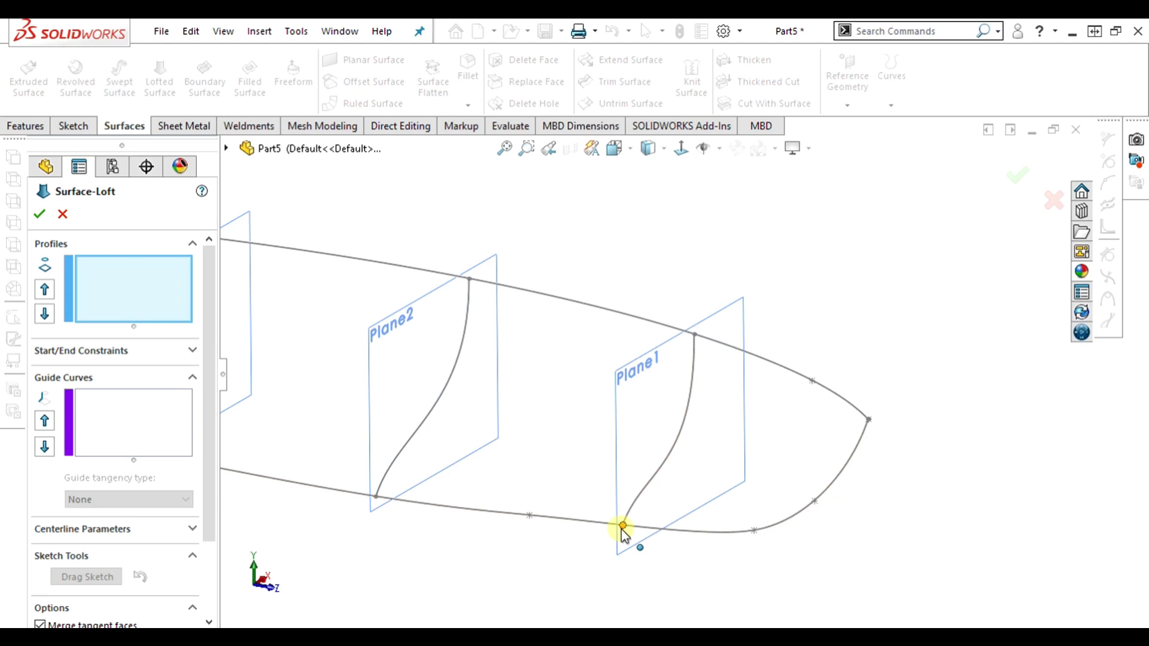
{"action": "scroll", "coordinate": [665, 365], "scroll_direction": "up", "scroll_amount": 3}
{"action": "scroll", "coordinate": [796, 419], "scroll_direction": "down", "scroll_amount": 1}
{"action": "scroll", "coordinate": [875, 439], "scroll_direction": "up", "scroll_amount": 3}
{"action": "scroll", "coordinate": [897, 452], "scroll_direction": "down", "scroll_amount": 3}
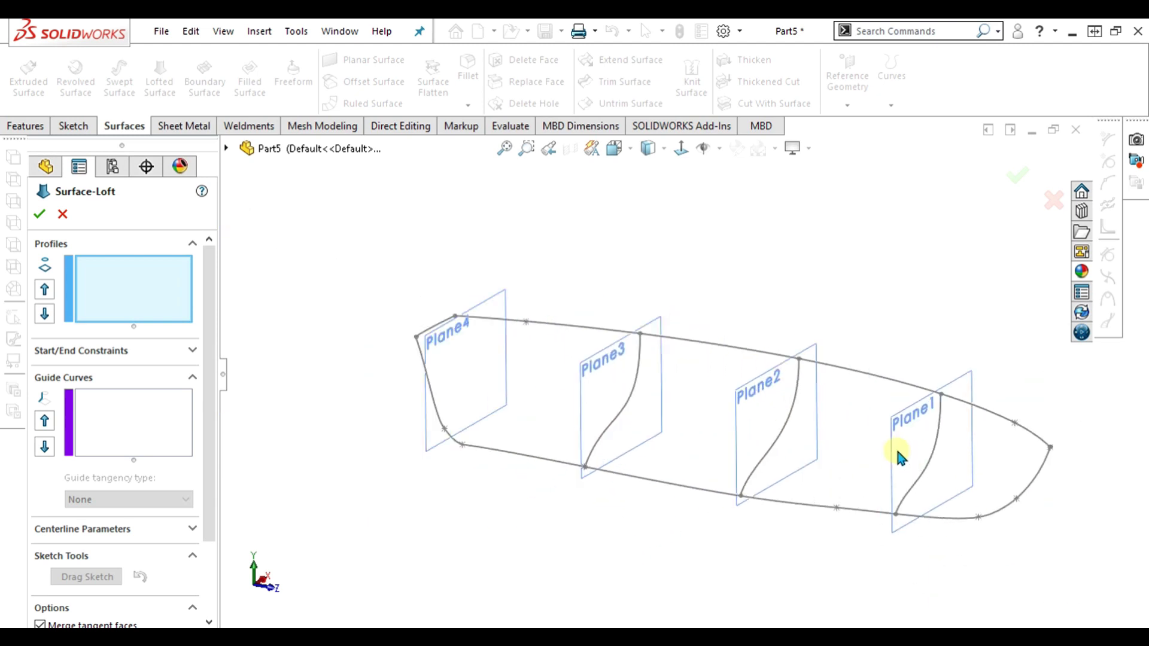
{"action": "left_click", "coordinate": [1052, 451]}
{"action": "right_click", "coordinate": [125, 276]}
{"action": "left_click", "coordinate": [147, 295]}
{"action": "scroll", "coordinate": [1015, 423], "scroll_direction": "down", "scroll_amount": 3}
{"action": "scroll", "coordinate": [1016, 426], "scroll_direction": "down", "scroll_amount": 5}
{"action": "left_click", "coordinate": [960, 478]}
{"action": "scroll", "coordinate": [947, 513], "scroll_direction": "up", "scroll_amount": 5}
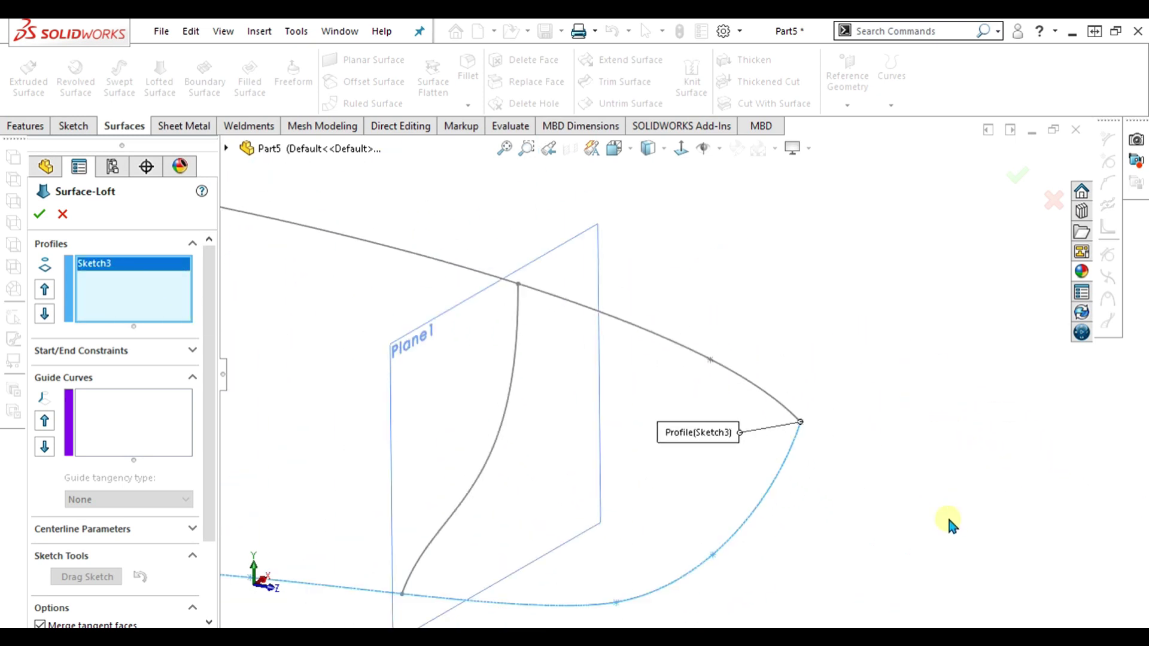
{"action": "right_click", "coordinate": [89, 277]}
{"action": "left_click", "coordinate": [103, 283]}
Select 3DSketch1, the point at the bow tip, as the first loft profile.
{"action": "left_click", "coordinate": [228, 148]}
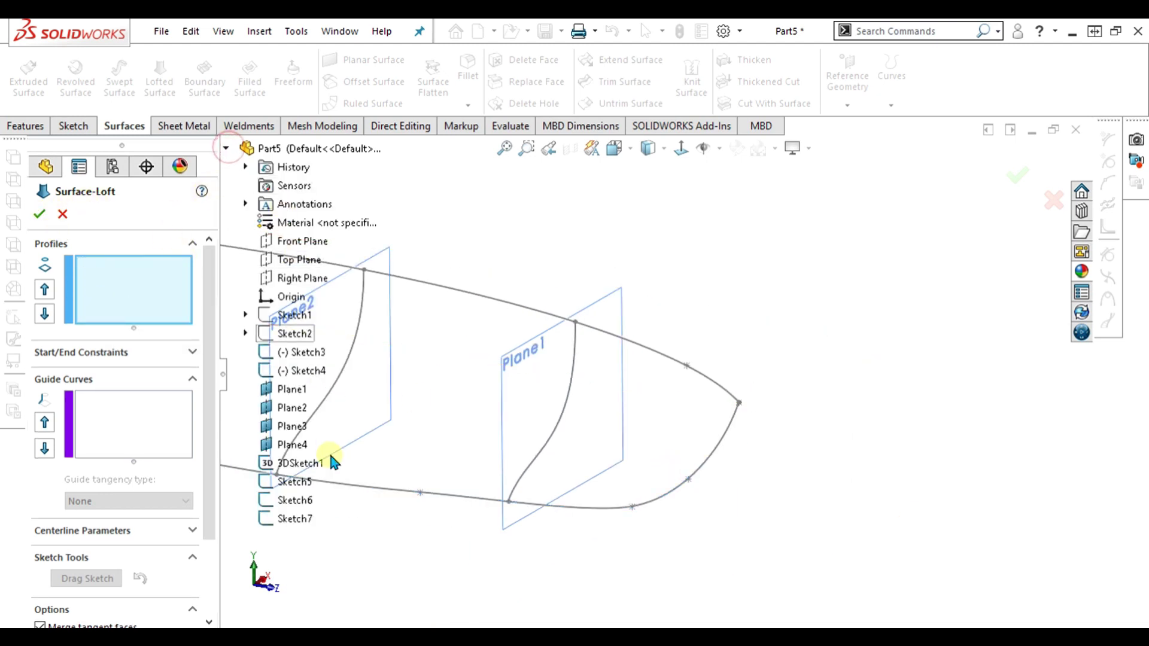
{"action": "left_click", "coordinate": [303, 465]}
{"action": "scroll", "coordinate": [665, 428], "scroll_direction": "down", "scroll_amount": 3}
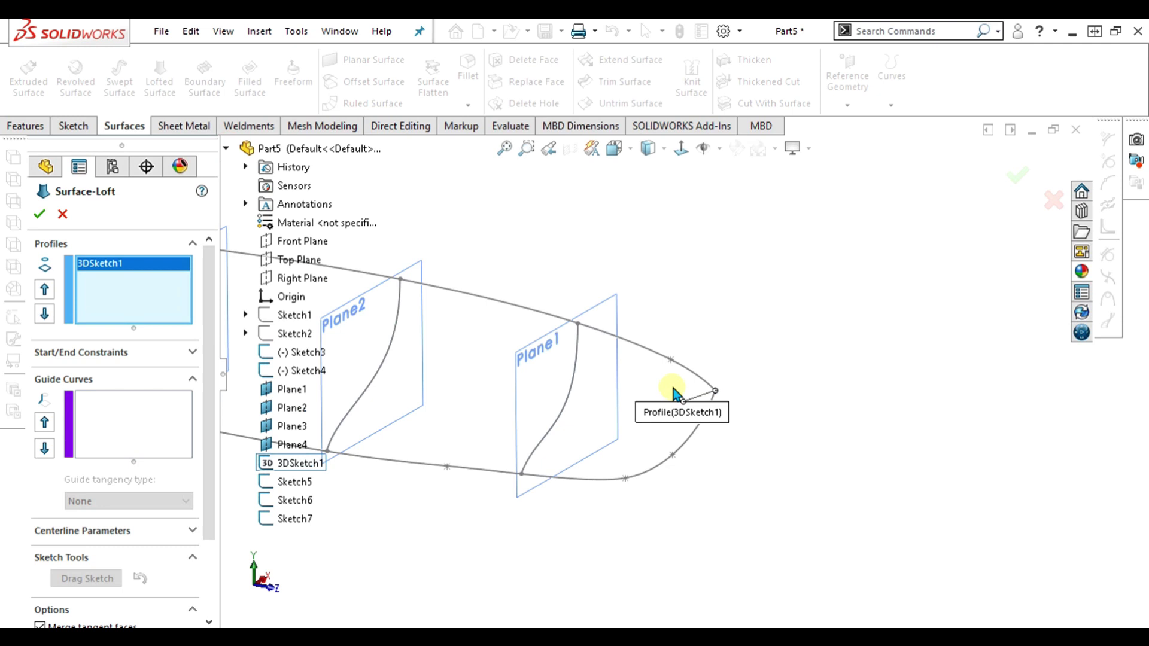
Add the Plane1 section spline as the second loft profile, selected as an open group with the SelectionManager.
{"action": "right_click", "coordinate": [140, 293]}
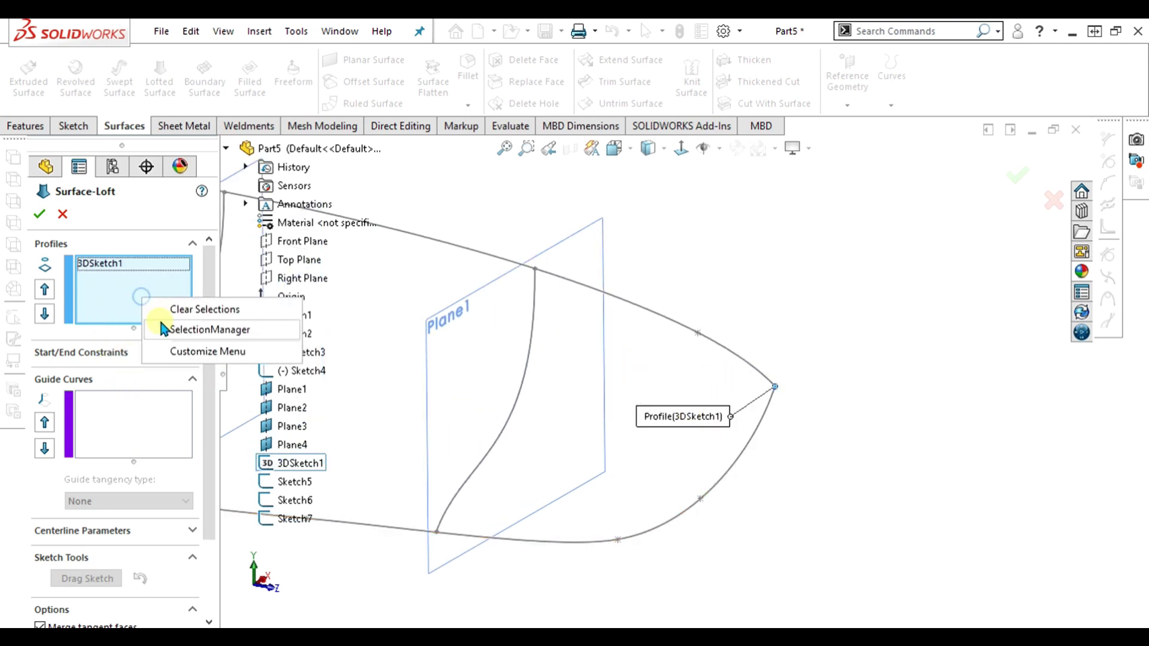
{"action": "left_click", "coordinate": [204, 329]}
{"action": "left_click", "coordinate": [534, 316]}
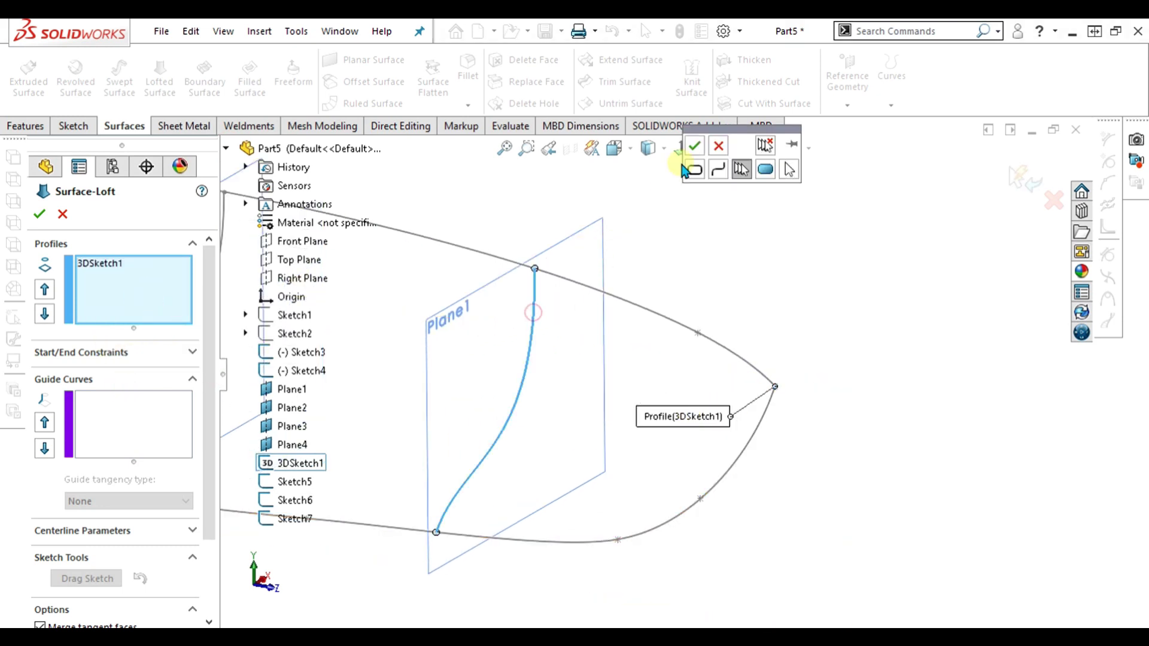
{"action": "left_click", "coordinate": [698, 147]}
{"action": "key", "text": "f"}
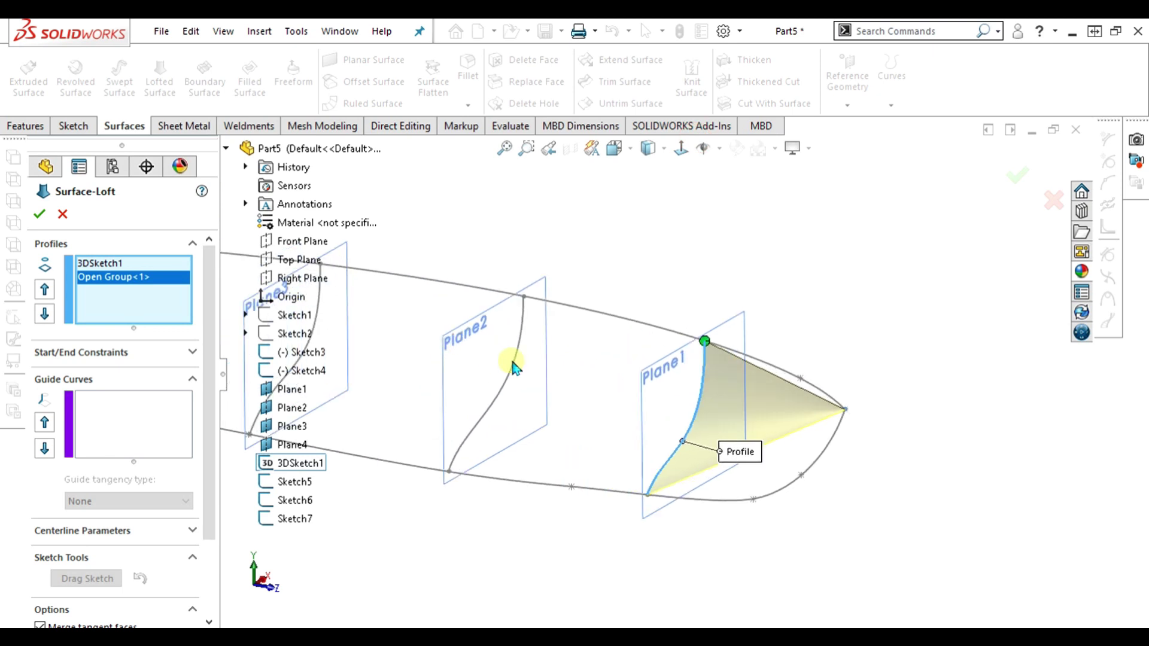
Add the section splines on Plane2 and Plane3 to the loft profiles, picking each near its upper end.
{"action": "left_click", "coordinate": [544, 366]}
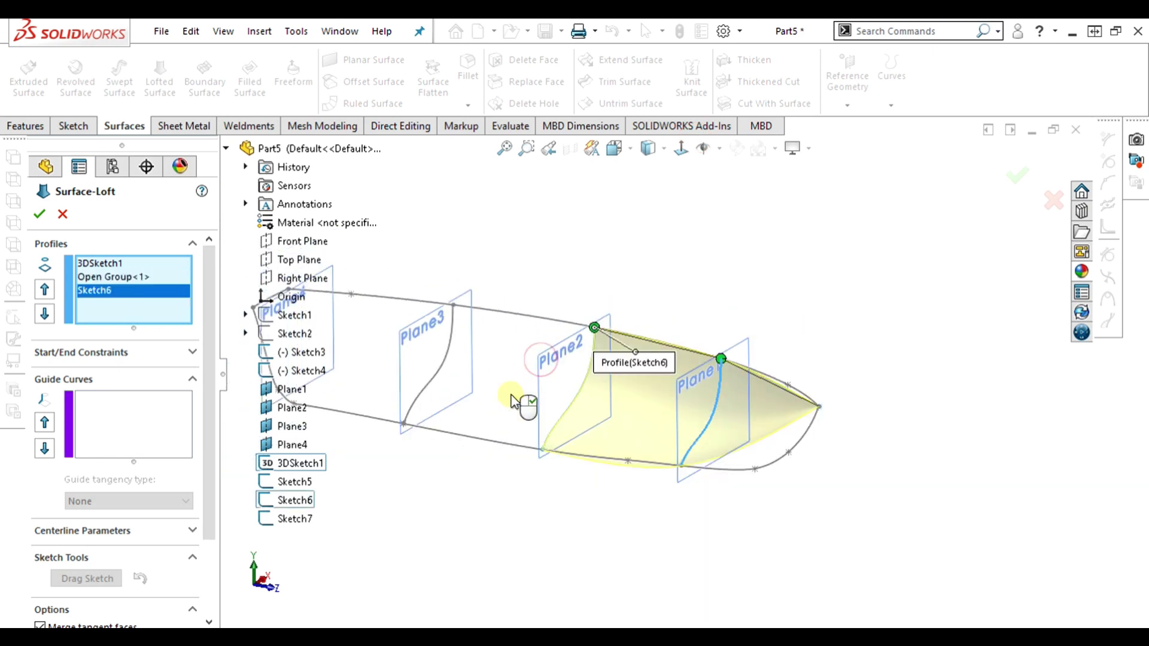
{"action": "scroll", "coordinate": [584, 362], "scroll_direction": "down", "scroll_amount": 2}
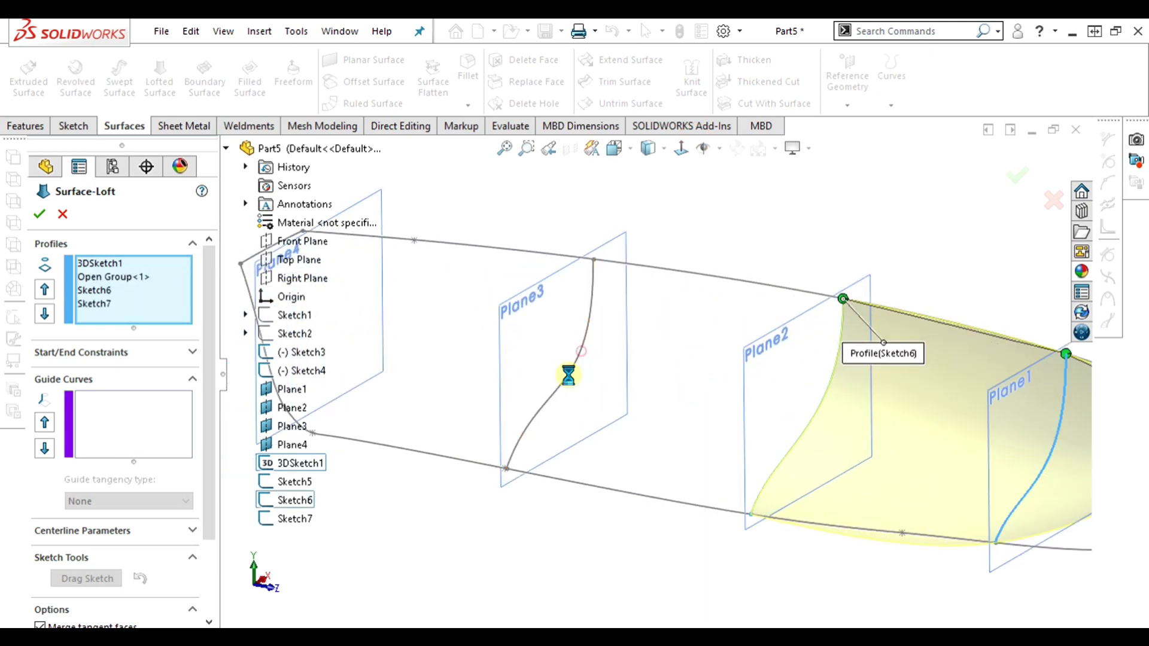
{"action": "scroll", "coordinate": [538, 371], "scroll_direction": "up", "scroll_amount": 4}
Add the short straight line at the stern as the last loft profile, selected as an open group with the SelectionManager.
{"action": "scroll", "coordinate": [495, 322], "scroll_direction": "down", "scroll_amount": 5}
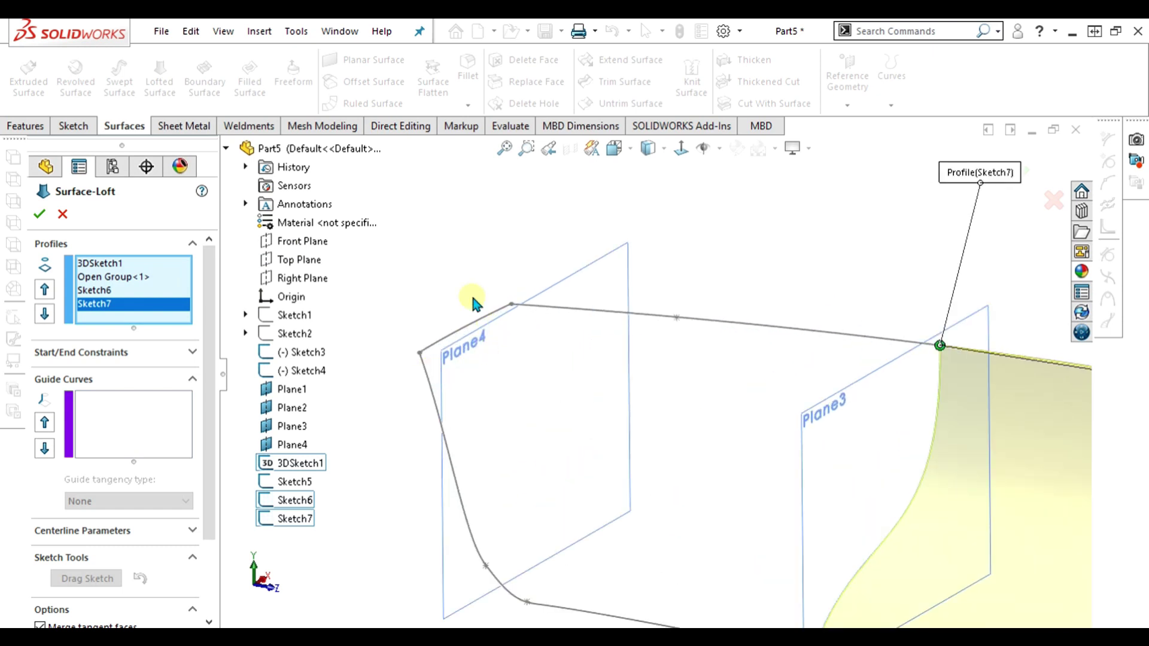
{"action": "scroll", "coordinate": [473, 301], "scroll_direction": "down", "scroll_amount": 1}
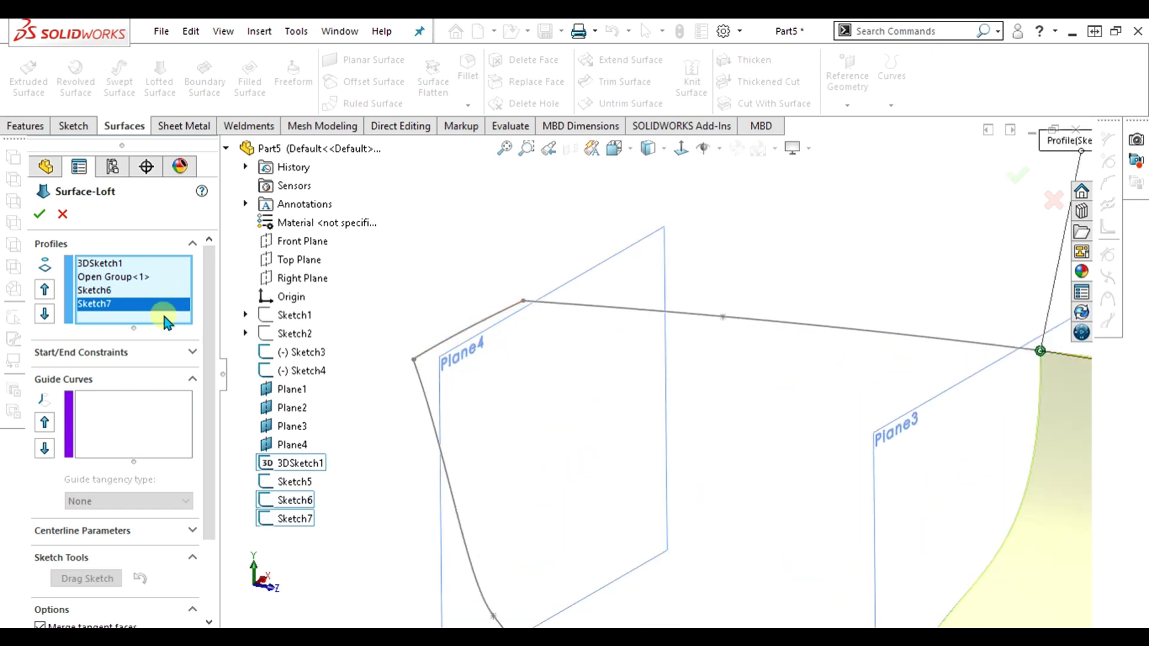
{"action": "right_click", "coordinate": [123, 319]}
{"action": "left_click", "coordinate": [166, 341]}
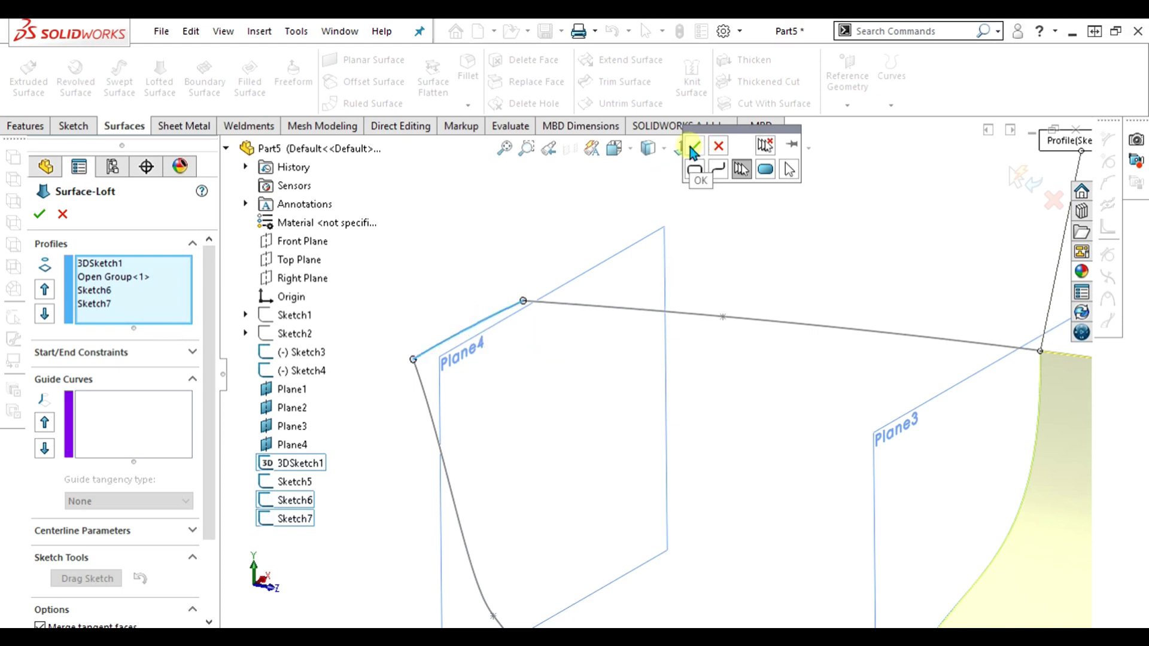
{"action": "left_click", "coordinate": [693, 153]}
{"action": "scroll", "coordinate": [695, 380], "scroll_direction": "up", "scroll_amount": 4}
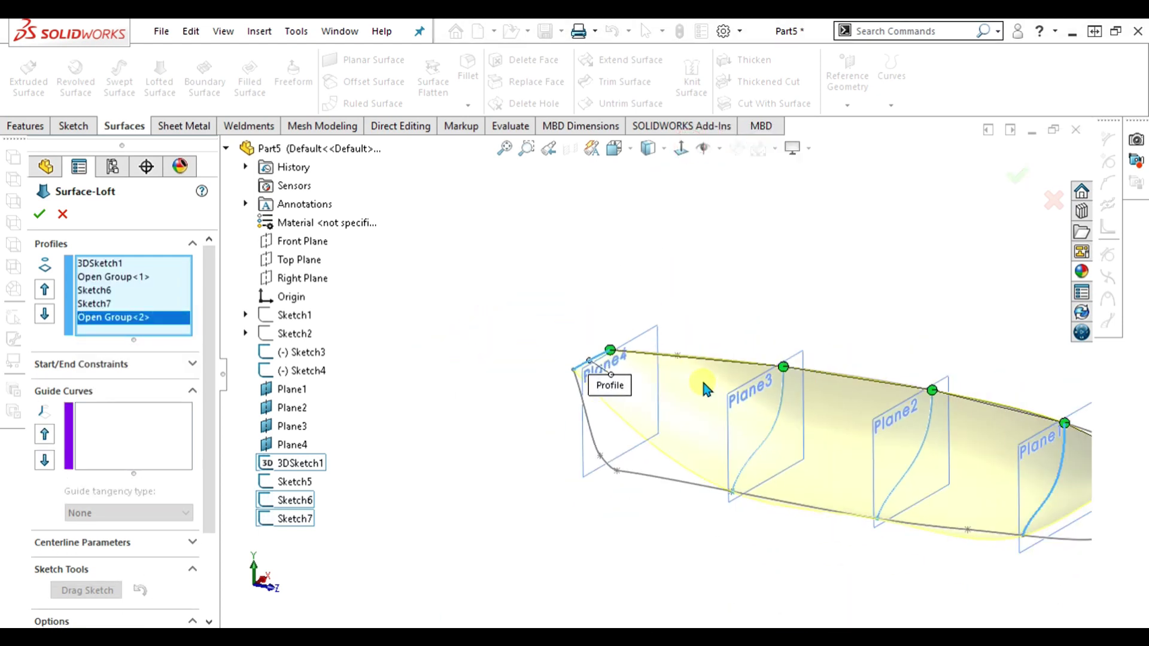
{"action": "middle_click_drag", "start_coordinate": [774, 506], "coordinate": [919, 526]}
{"action": "scroll", "coordinate": [769, 526], "scroll_direction": "up", "scroll_amount": 2}
{"action": "key", "text": "Up"}
{"action": "key", "text": "Up"}
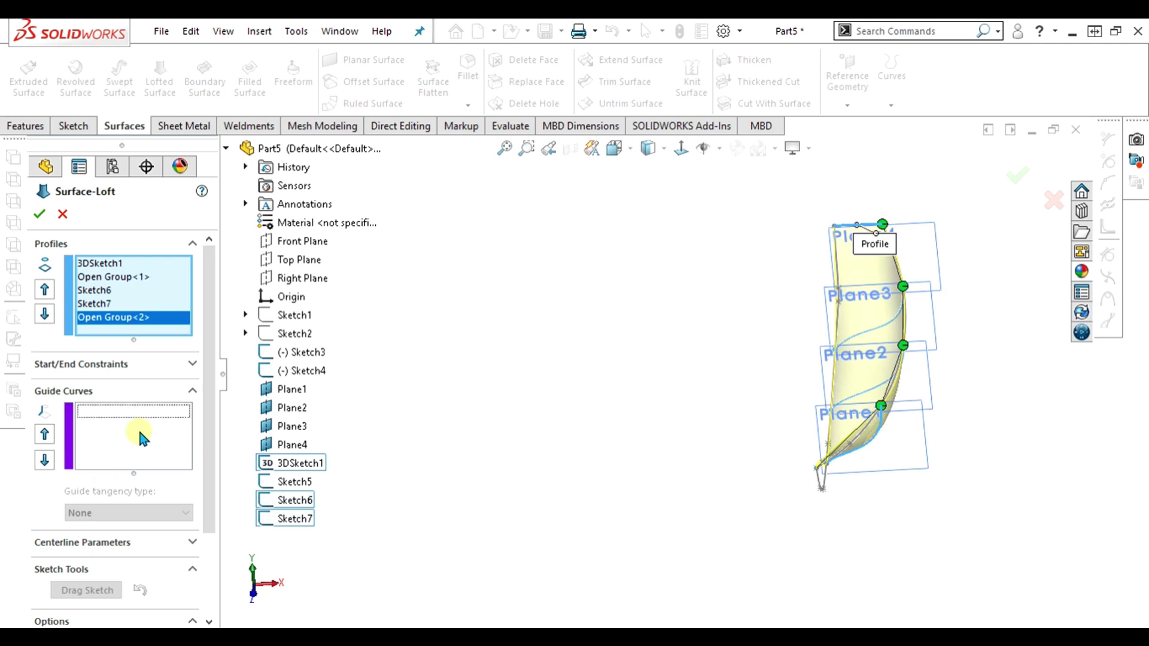
Add the upper rail curve running from bow to stern as the first guide curve, selected as an open group with the SelectionManager.
{"action": "left_click", "coordinate": [140, 433]}
{"action": "right_click", "coordinate": [121, 423]}
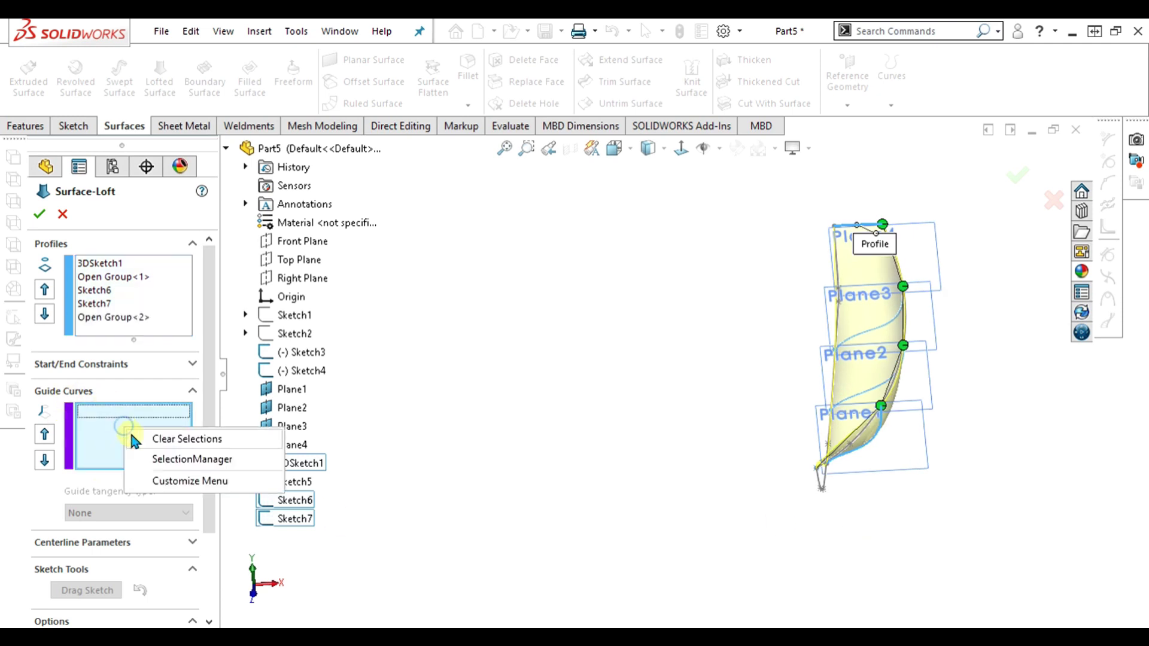
{"action": "left_click", "coordinate": [174, 459]}
{"action": "scroll", "coordinate": [878, 490], "scroll_direction": "down", "scroll_amount": 8}
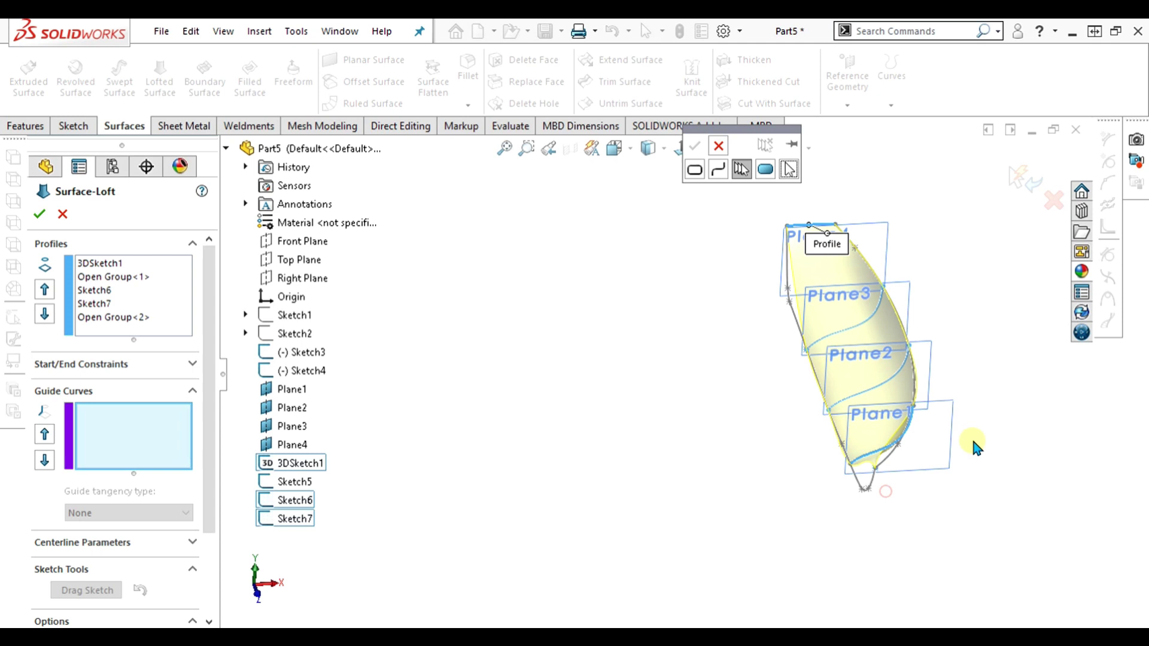
{"action": "left_click", "coordinate": [855, 465]}
{"action": "scroll", "coordinate": [755, 486], "scroll_direction": "up", "scroll_amount": 4}
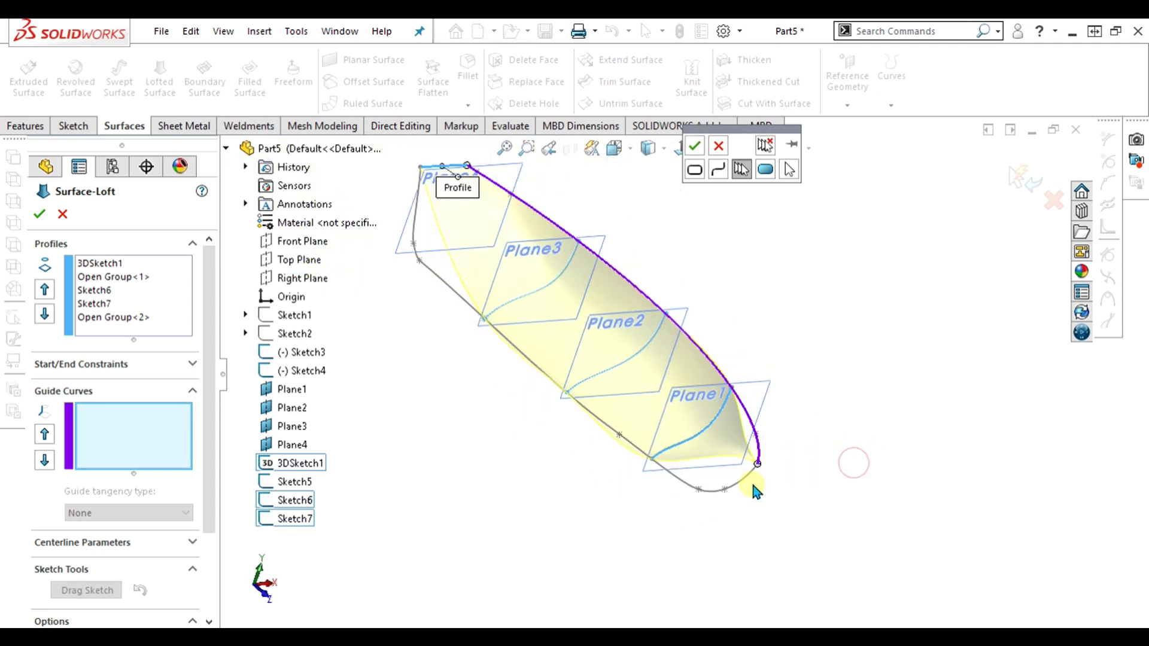
{"action": "left_click", "coordinate": [696, 147]}
Add the keel curve from the bow point around to the stern as the second guide curve, selected as an open group with the SelectionManager.
{"action": "scroll", "coordinate": [803, 483], "scroll_direction": "down", "scroll_amount": 4}
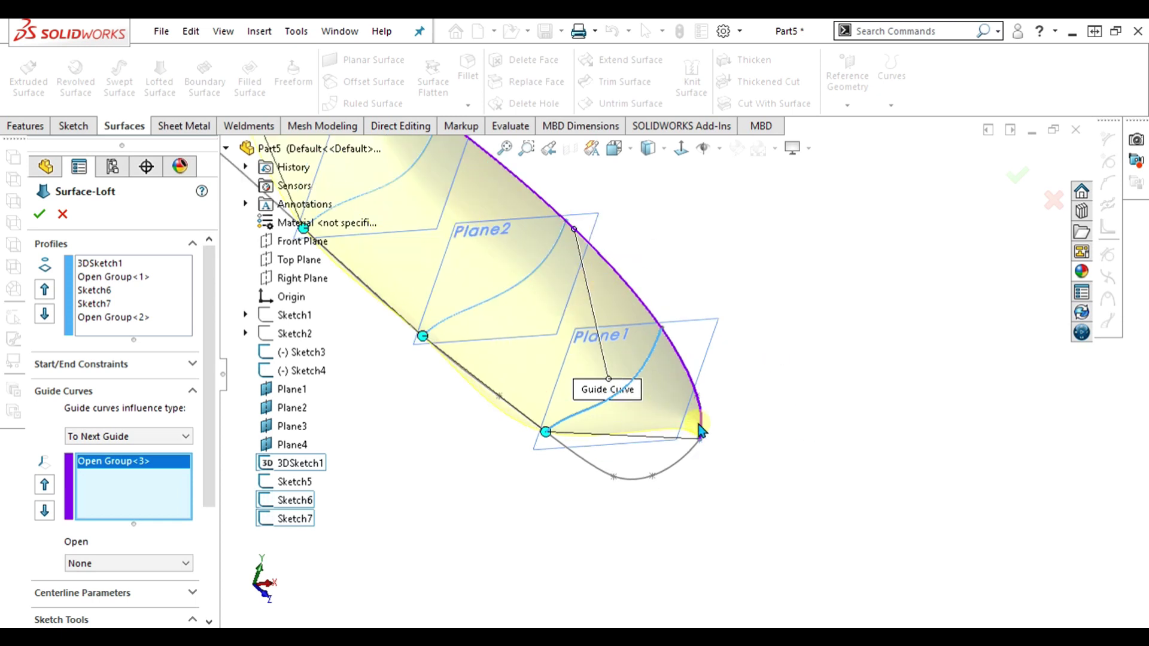
{"action": "scroll", "coordinate": [702, 428], "scroll_direction": "up", "scroll_amount": 4}
{"action": "scroll", "coordinate": [520, 451], "scroll_direction": "down", "scroll_amount": 3}
{"action": "right_click", "coordinate": [157, 477]}
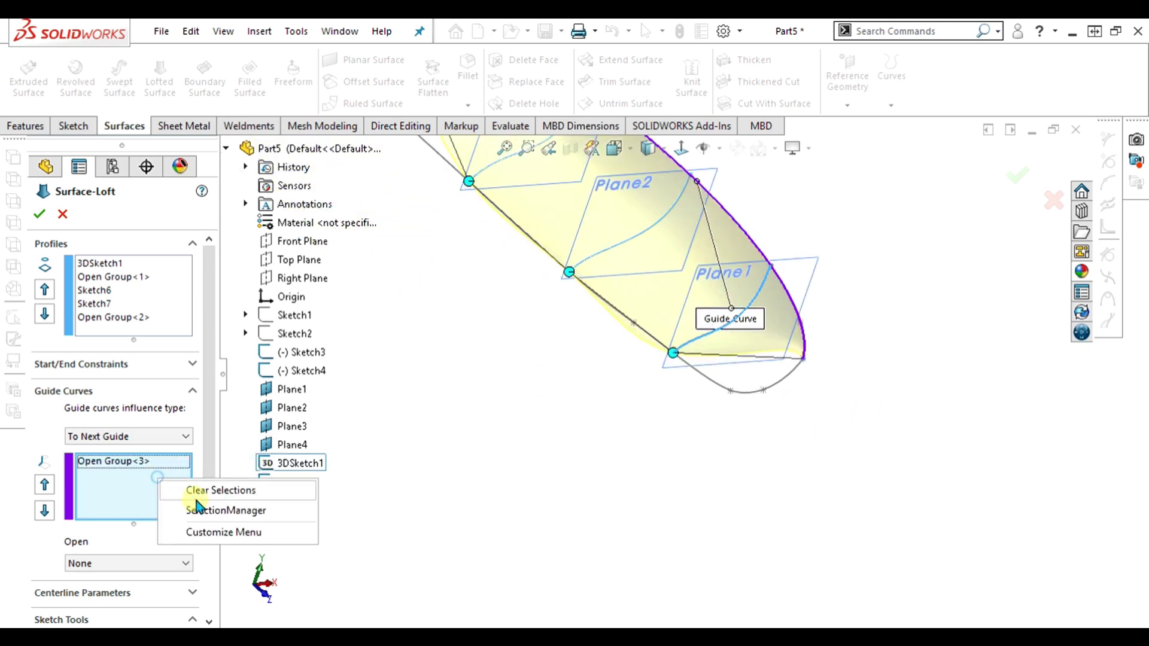
{"action": "left_click", "coordinate": [199, 508]}
{"action": "left_click", "coordinate": [730, 400]}
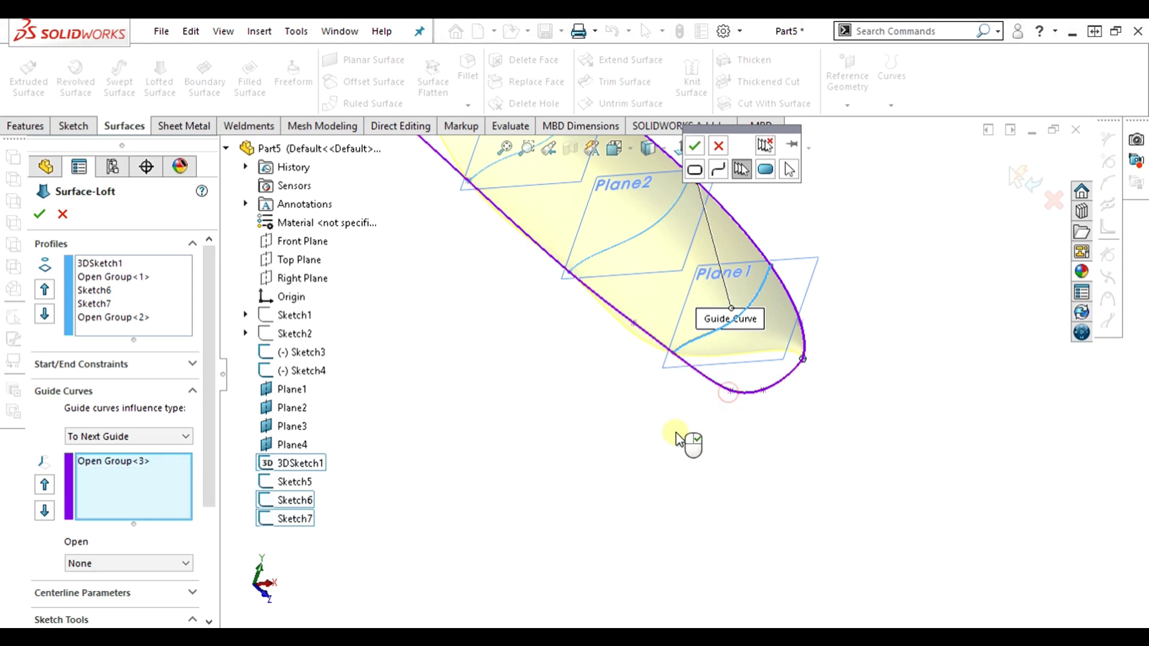
{"action": "scroll", "coordinate": [635, 443], "scroll_direction": "up", "scroll_amount": 2}
{"action": "scroll", "coordinate": [626, 396], "scroll_direction": "down", "scroll_amount": 2}
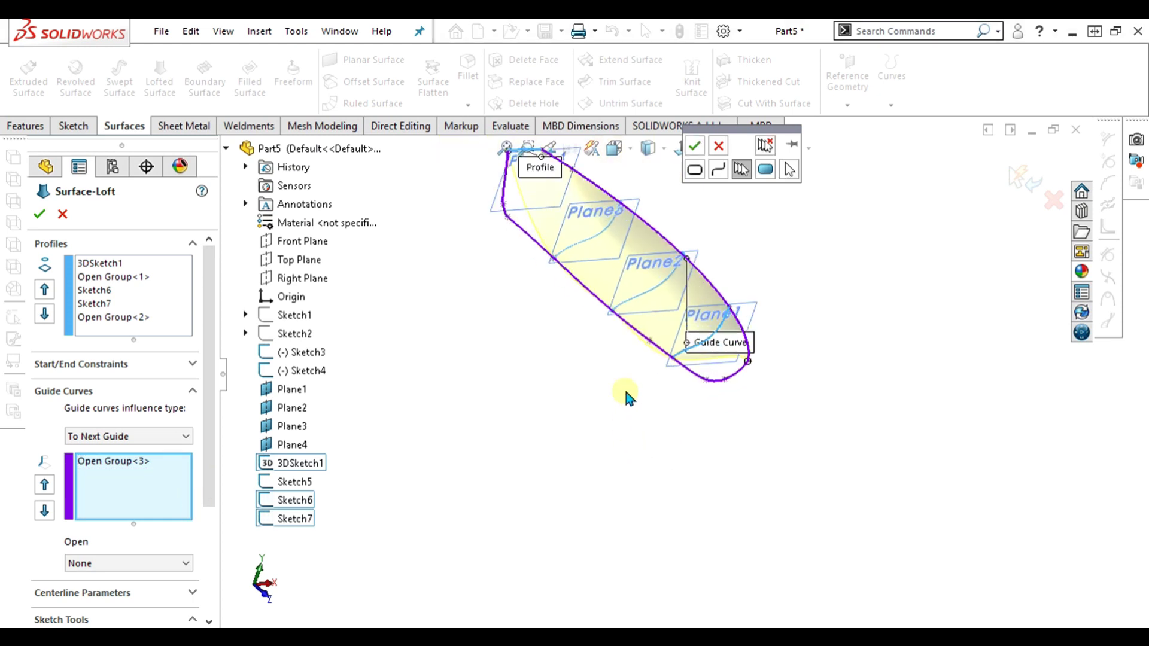
{"action": "left_click", "coordinate": [695, 148]}
Check the loft preview along both guide curves from all sides and create the lofted surface.
{"action": "middle_click_drag", "start_coordinate": [849, 335], "coordinate": [851, 375]}
{"action": "key", "text": "Left"}
{"action": "key", "text": "Left"}
{"action": "key", "text": "Left"}
{"action": "key", "text": "Left"}
{"action": "key", "text": "Left"}
{"action": "key", "text": "Left"}
{"action": "key", "text": "Left"}
{"action": "key", "text": "Right"}
{"action": "key", "text": "Right"}
{"action": "key", "text": "Right"}
{"action": "key", "text": "Right"}
{"action": "key", "text": "Right"}
{"action": "key", "text": "Right"}
{"action": "key", "text": "Right"}
{"action": "scroll", "coordinate": [812, 372], "scroll_direction": "up", "scroll_amount": 4}
{"action": "scroll", "coordinate": [686, 343], "scroll_direction": "down", "scroll_amount": 5}
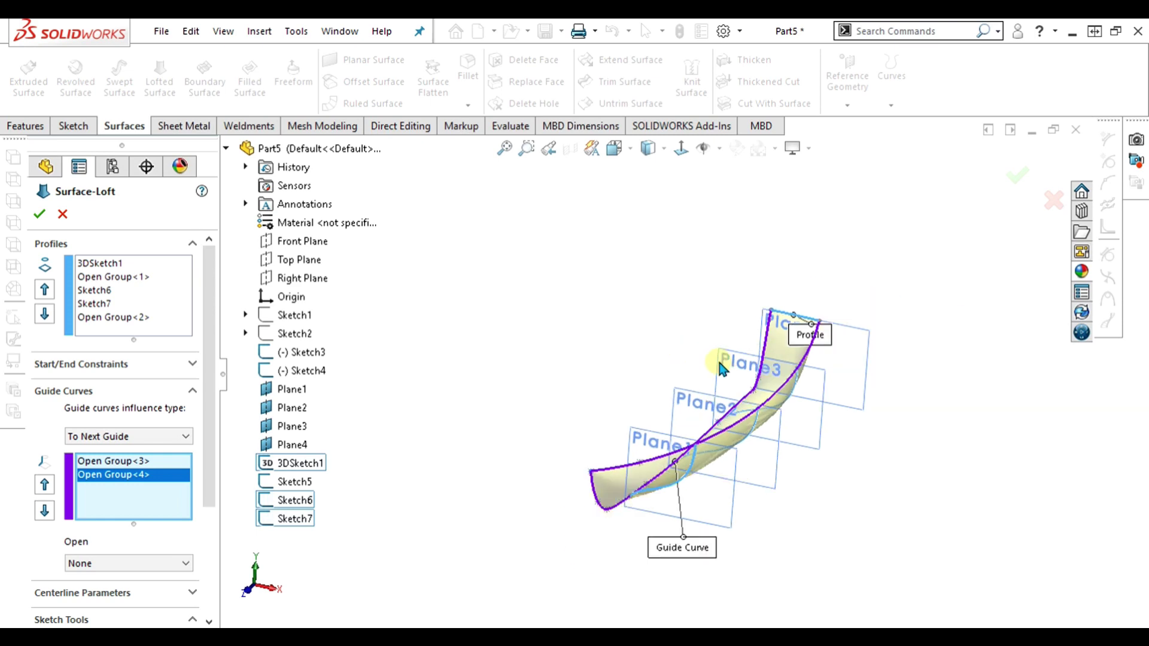
{"action": "scroll", "coordinate": [838, 449], "scroll_direction": "down", "scroll_amount": 4}
{"action": "key", "text": "Up"}
{"action": "key", "text": "Right"}
{"action": "key", "text": "Right"}
{"action": "key", "text": "Left"}
{"action": "key", "text": "Left"}
{"action": "key", "text": "Left"}
{"action": "key", "text": "Left"}
{"action": "key", "text": "Left"}
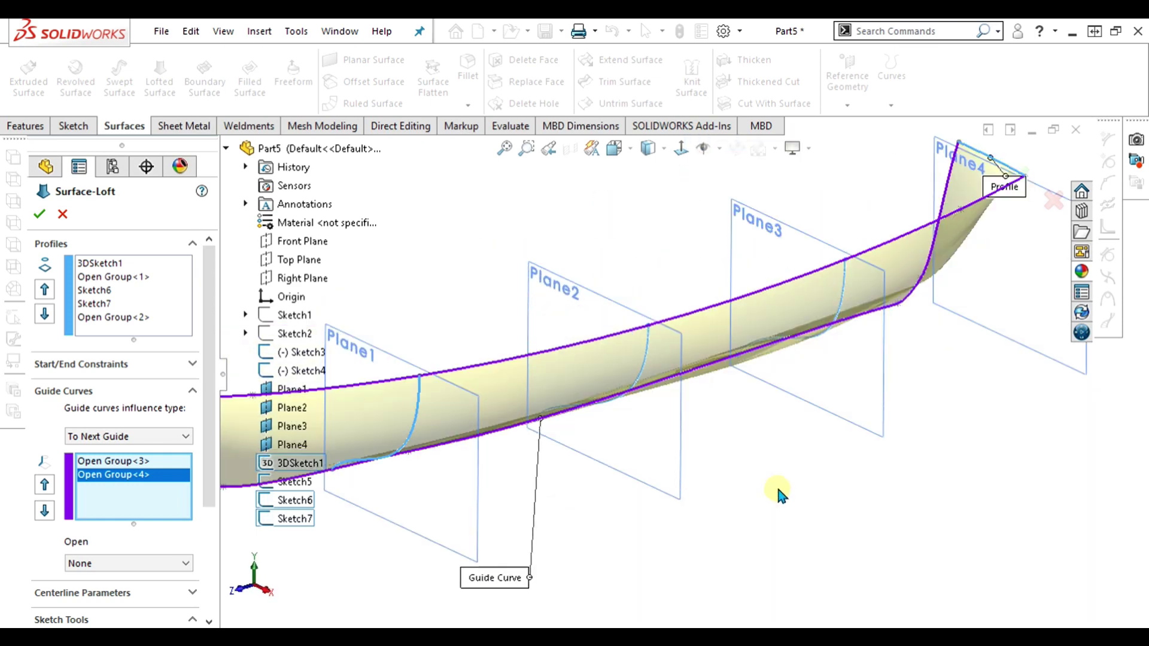
{"action": "key", "text": "Left"}
{"action": "key", "text": "Left"}
{"action": "key", "text": "Left"}
{"action": "key", "text": "Left"}
{"action": "key", "text": "Left"}
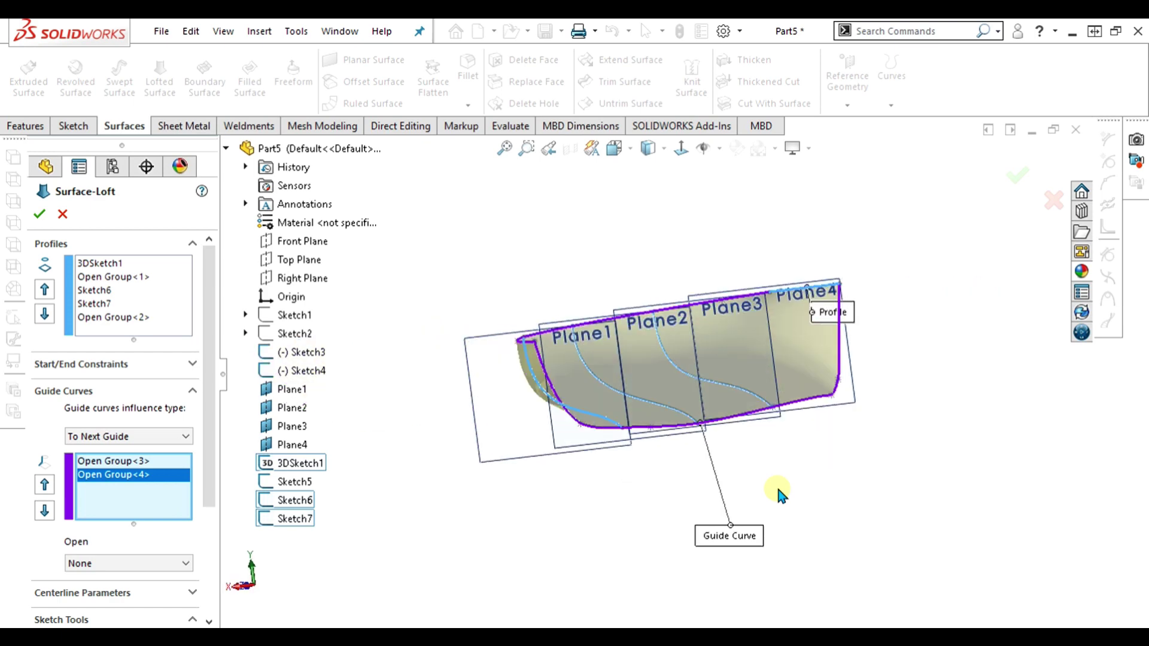
{"action": "key", "text": "Left"}
{"action": "key", "text": "Left"}
{"action": "key", "text": "Left"}
{"action": "key", "text": "Left"}
{"action": "key", "text": "Left"}
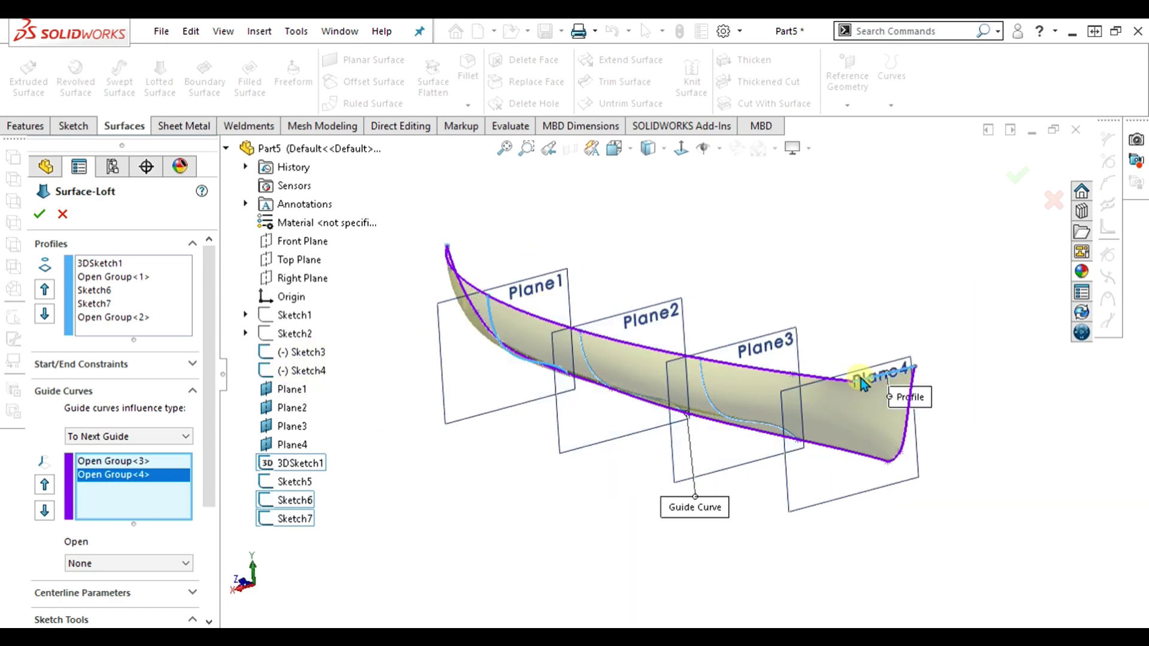
{"action": "key", "text": "Down"}
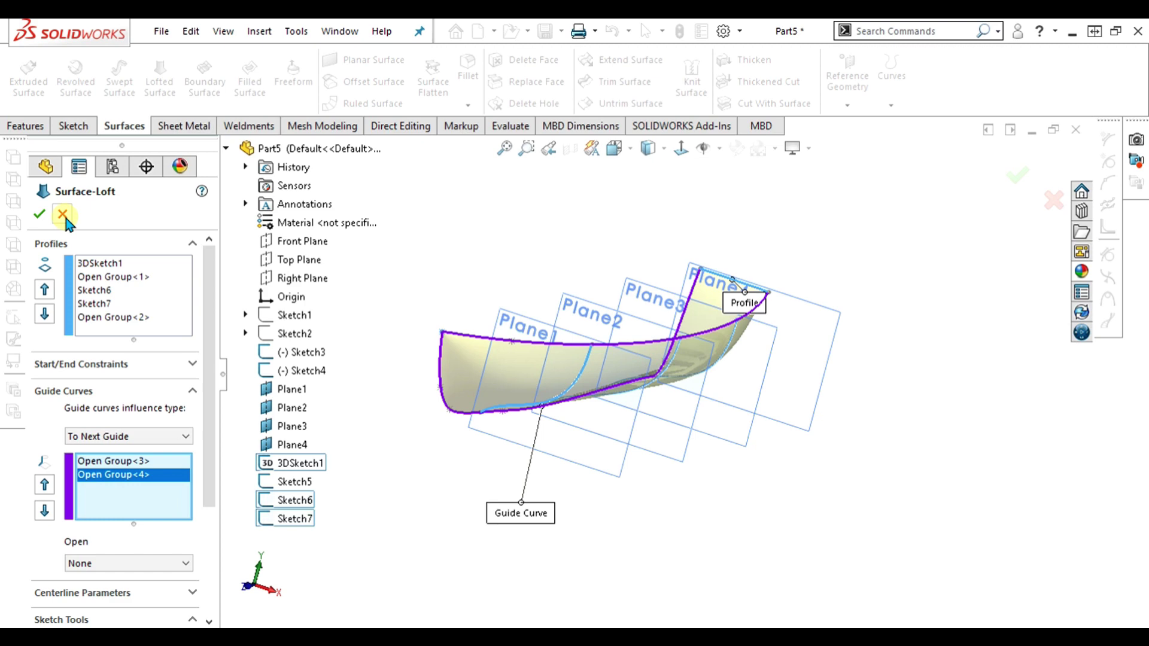
{"action": "left_click", "coordinate": [50, 215]}
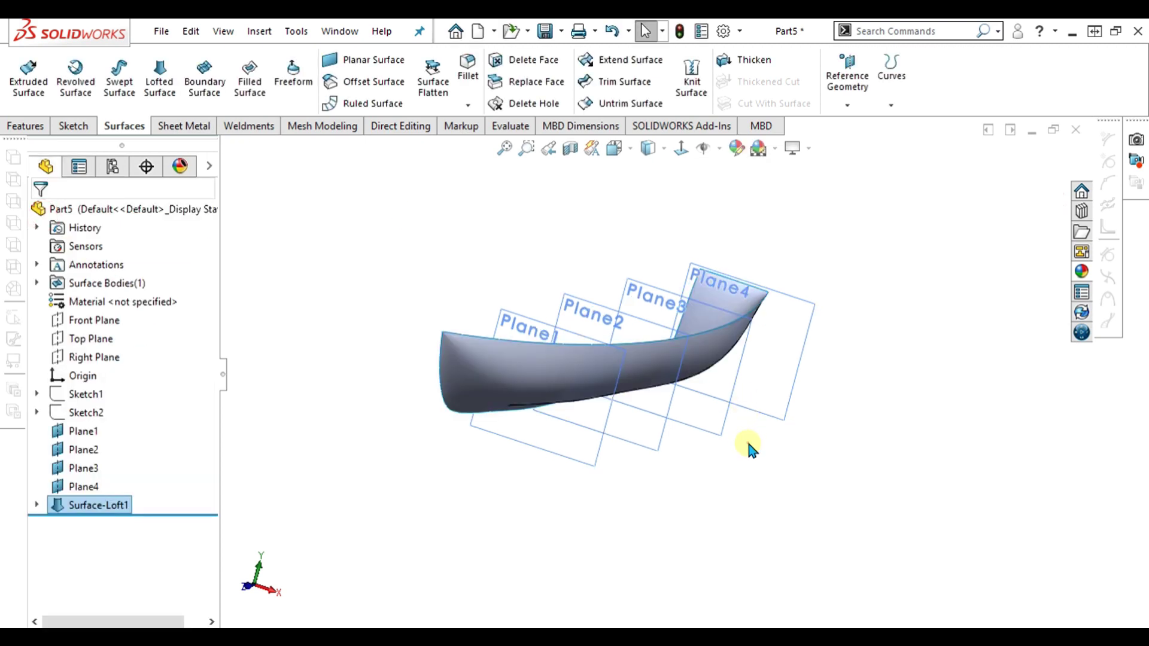
Examine the shape of the lofted half hull from the side, bow and stern.
{"action": "key", "text": "Left"}
{"action": "key", "text": "Left"}
{"action": "key", "text": "Left"}
{"action": "key", "text": "Left"}
{"action": "key", "text": "Left"}
{"action": "key", "text": "Left"}
{"action": "key", "text": "Left"}
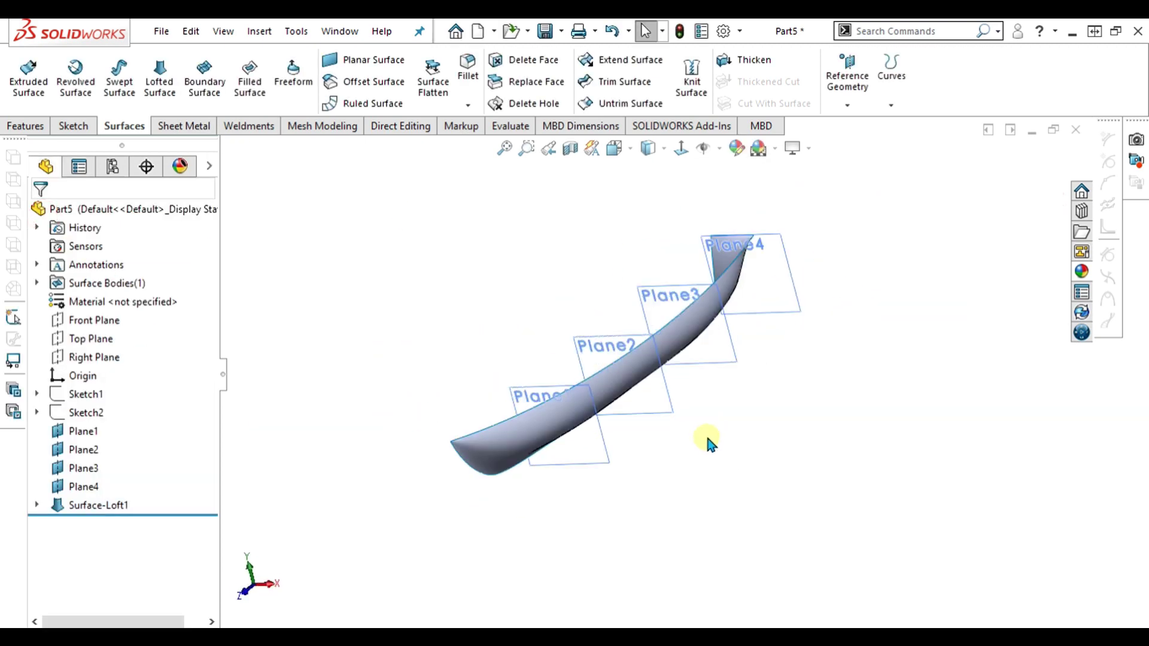
{"action": "key", "text": "Right"}
{"action": "key", "text": "Right"}
{"action": "key", "text": "Right"}
{"action": "key", "text": "Right"}
{"action": "key", "text": "Left"}
{"action": "key", "text": "Left"}
{"action": "key", "text": "Left"}
{"action": "key", "text": "Left"}
{"action": "key", "text": "Left"}
{"action": "key", "text": "Left"}
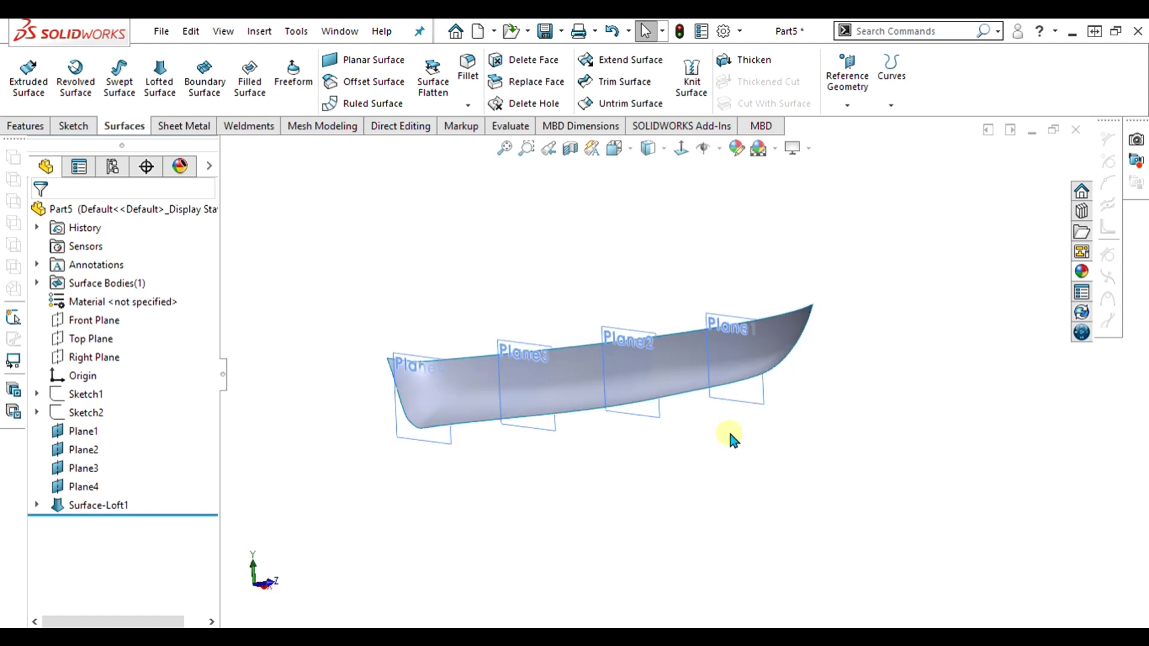
{"action": "key", "text": "Down"}
{"action": "key", "text": "Down"}
{"action": "key", "text": "Left"}
{"action": "scroll", "coordinate": [636, 385], "scroll_direction": "up", "scroll_amount": 2}
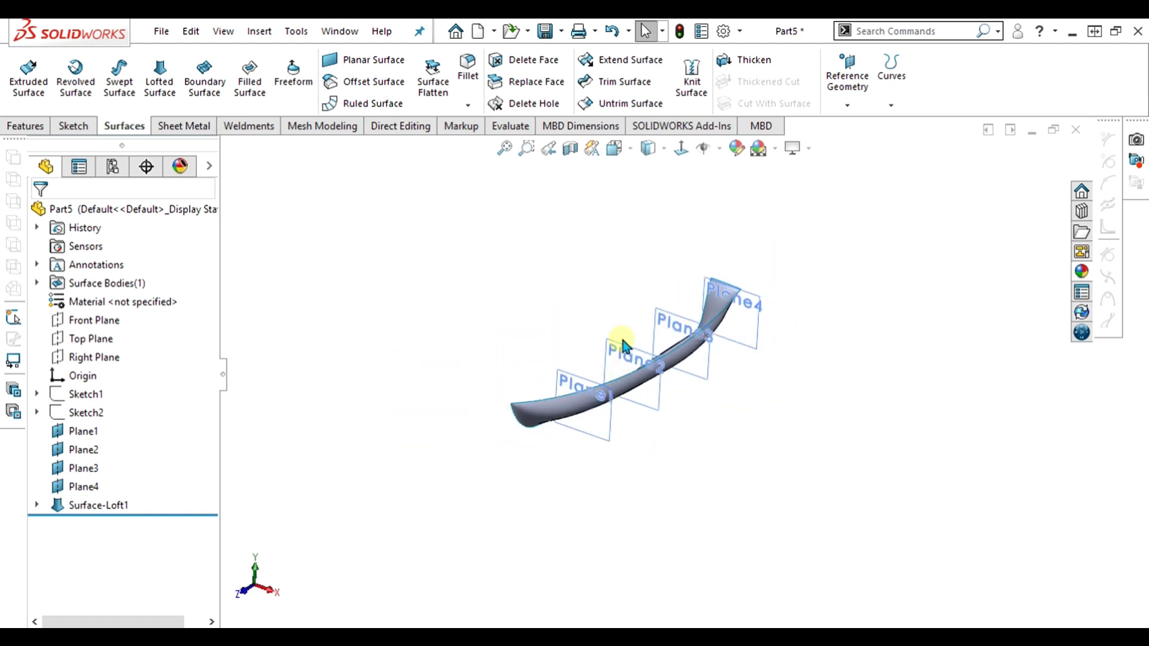
{"action": "scroll", "coordinate": [621, 338], "scroll_direction": "down", "scroll_amount": 2}
{"action": "key", "text": "Up"}
{"action": "key", "text": "Right"}
{"action": "key", "text": "Right"}
{"action": "key", "text": "Right"}
{"action": "key", "text": "Right"}
{"action": "key", "text": "Right"}
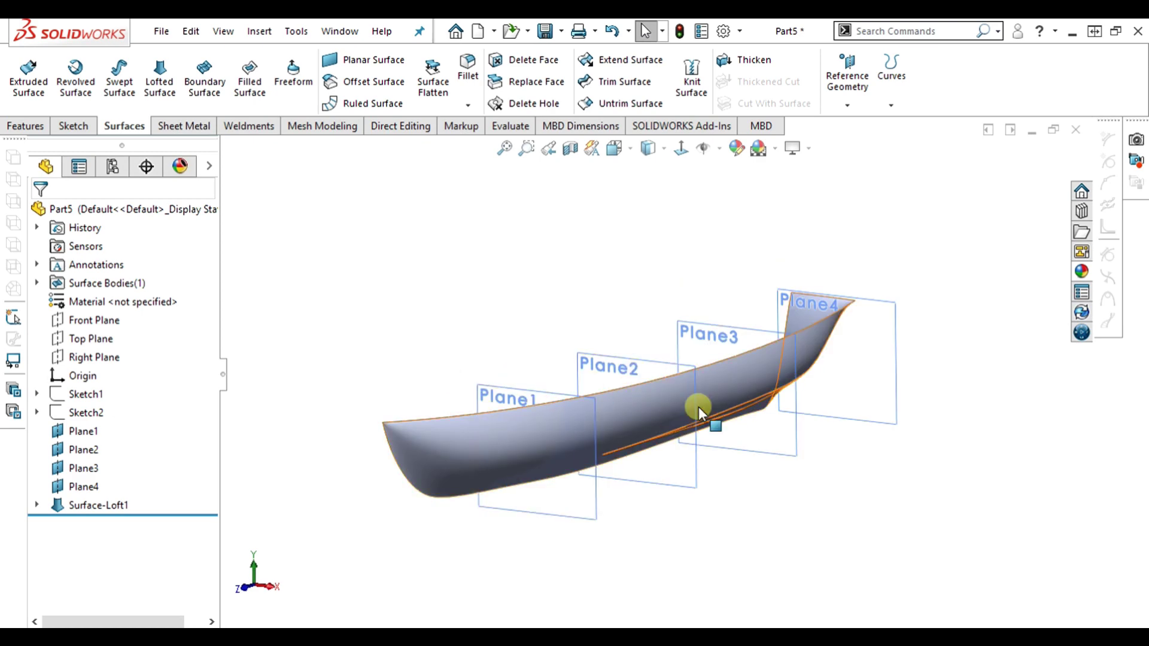
{"action": "key", "text": "Up"}
{"action": "key", "text": "Right"}
{"action": "key", "text": "Right"}
{"action": "key", "text": "Right"}
{"action": "key", "text": "Left"}
{"action": "key", "text": "Down"}
{"action": "key", "text": "Left"}
{"action": "key", "text": "Down"}
{"action": "key", "text": "Down"}
{"action": "key", "text": "Right"}
{"action": "key", "text": "Up"}
{"action": "key", "text": "Up"}
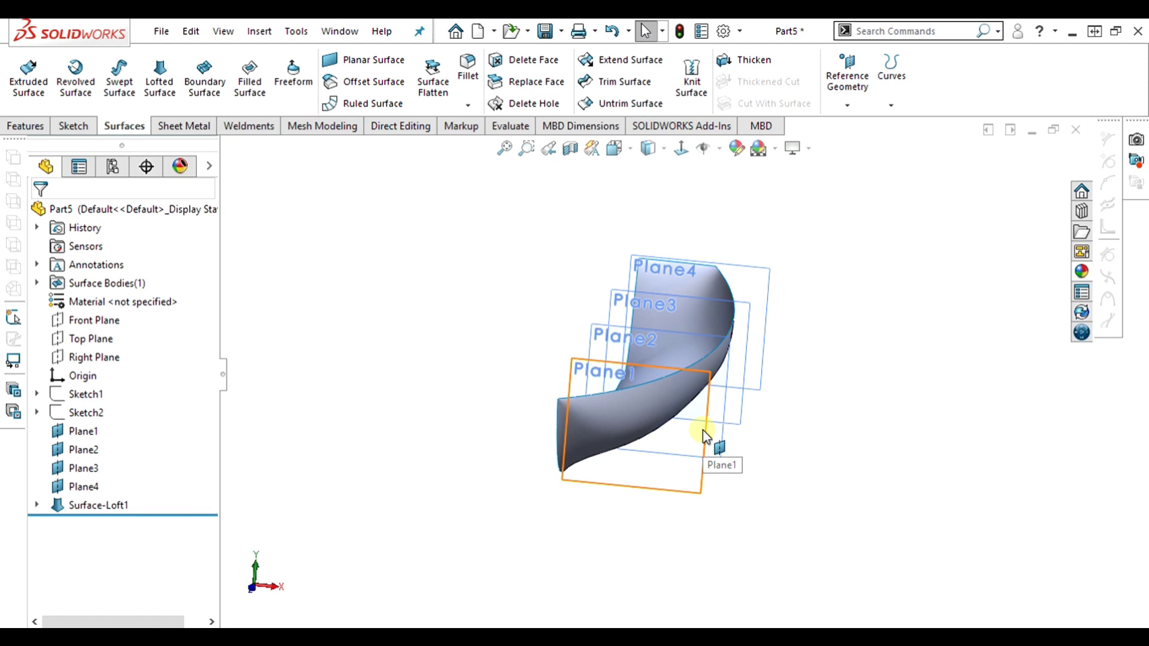
{"action": "key", "text": "Left"}
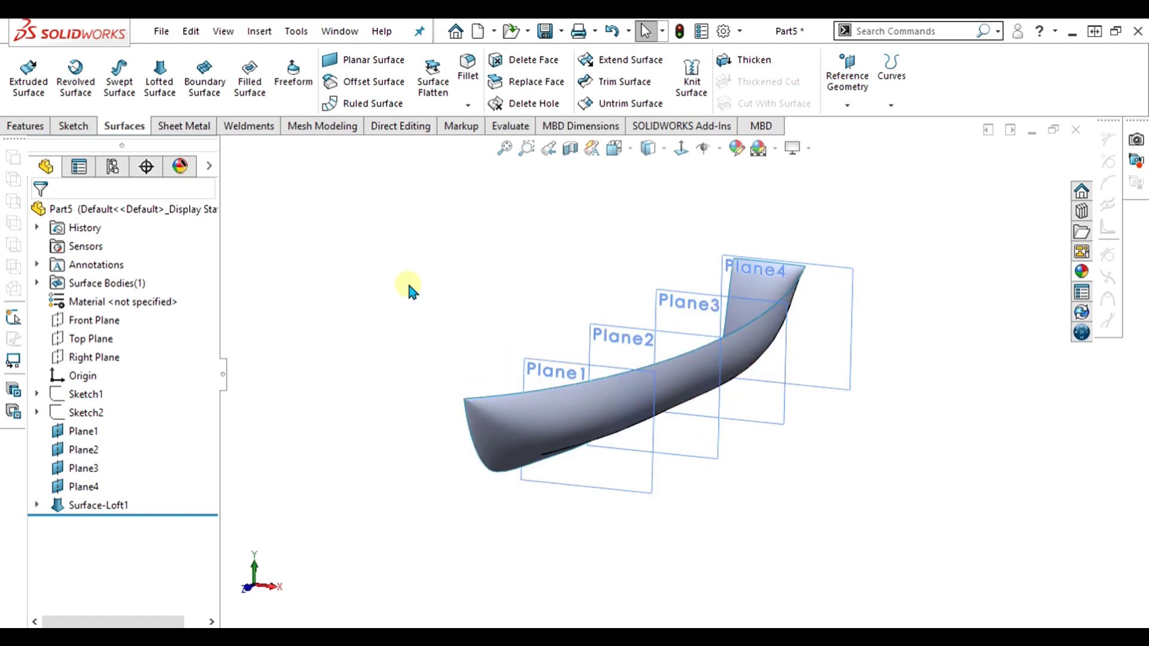
{"action": "key", "text": "Right"}
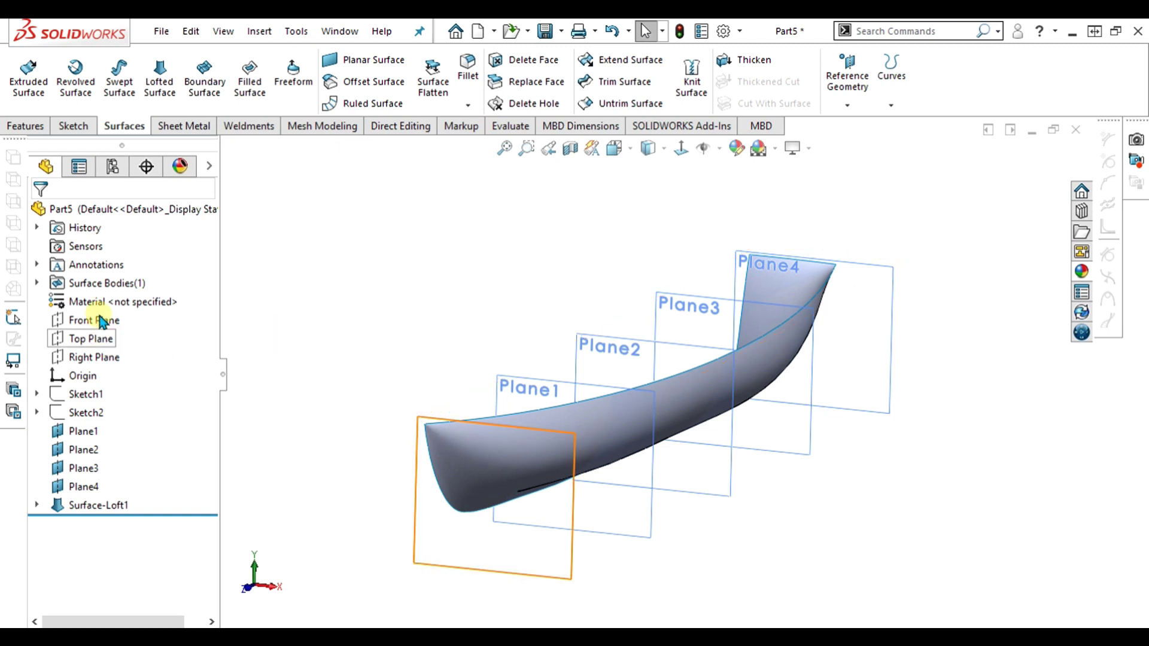
Mirror the lofted half-hull surface body about the Right Plane.
{"action": "left_click", "coordinate": [94, 355]}
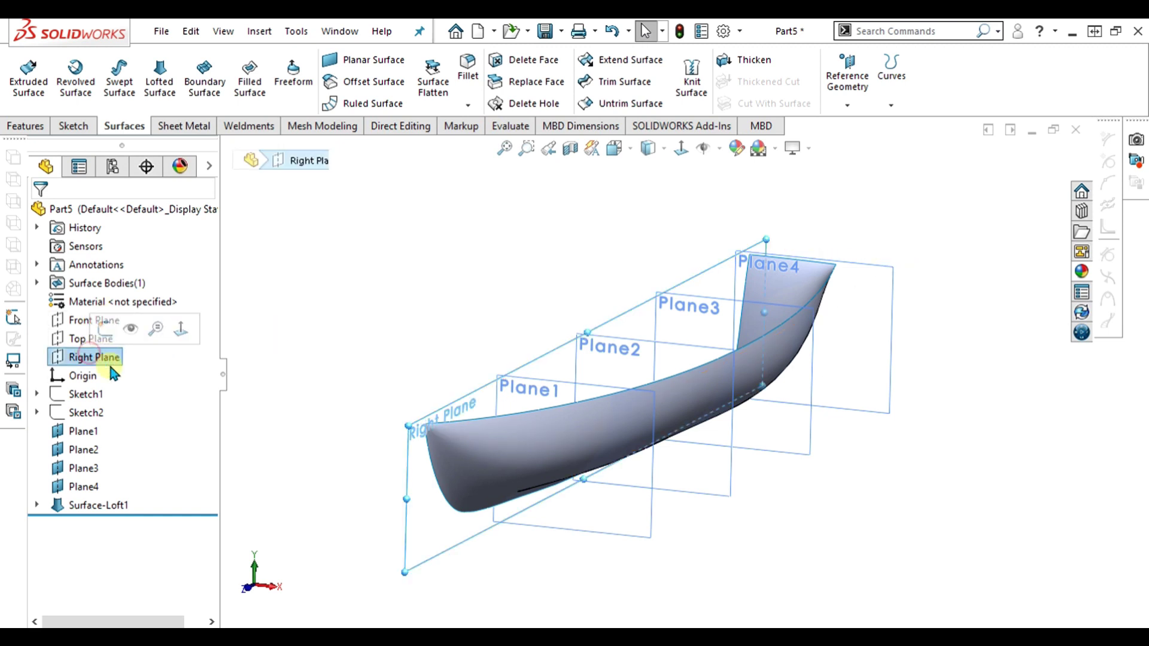
{"action": "left_click", "coordinate": [41, 125]}
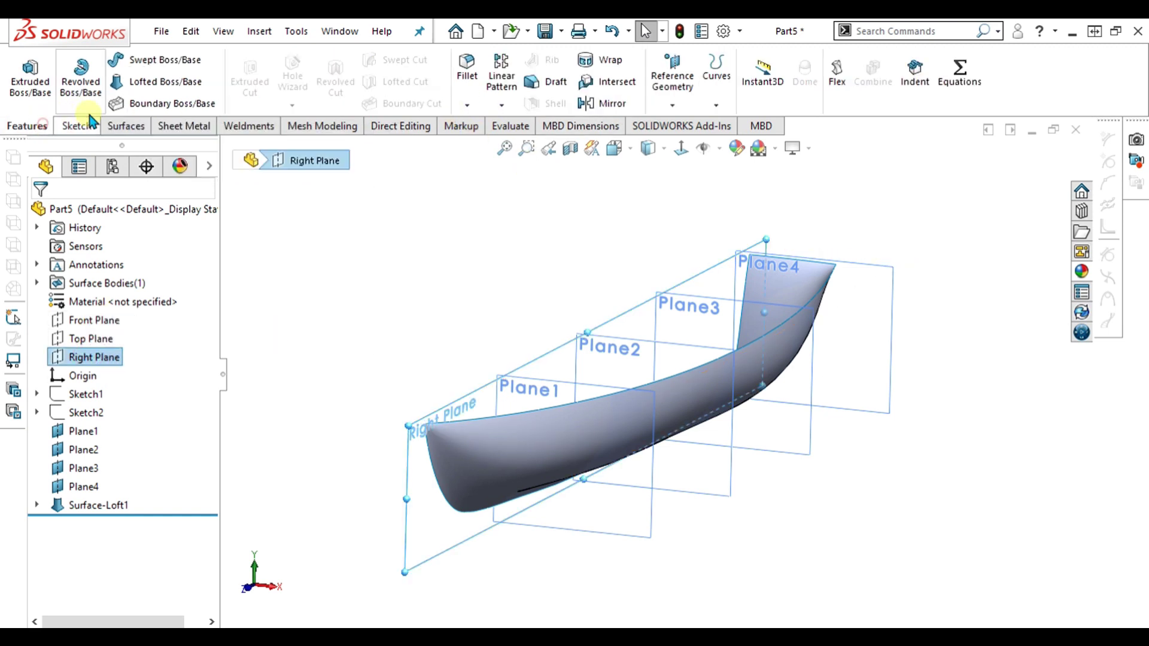
{"action": "left_click", "coordinate": [605, 103]}
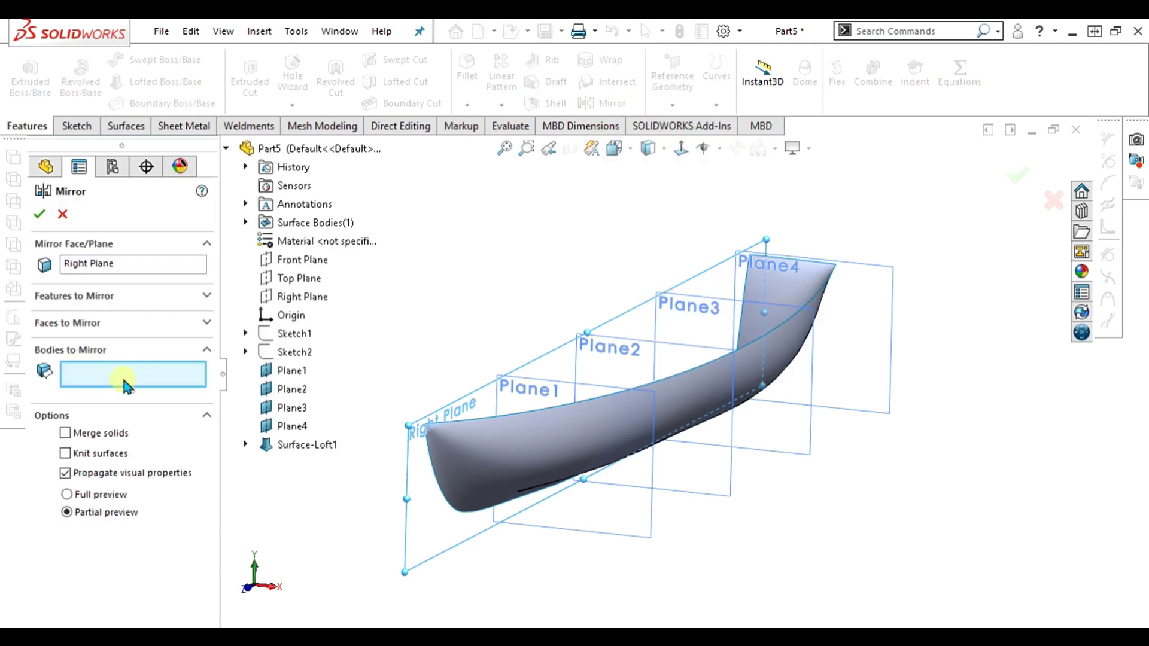
{"action": "left_click", "coordinate": [687, 390]}
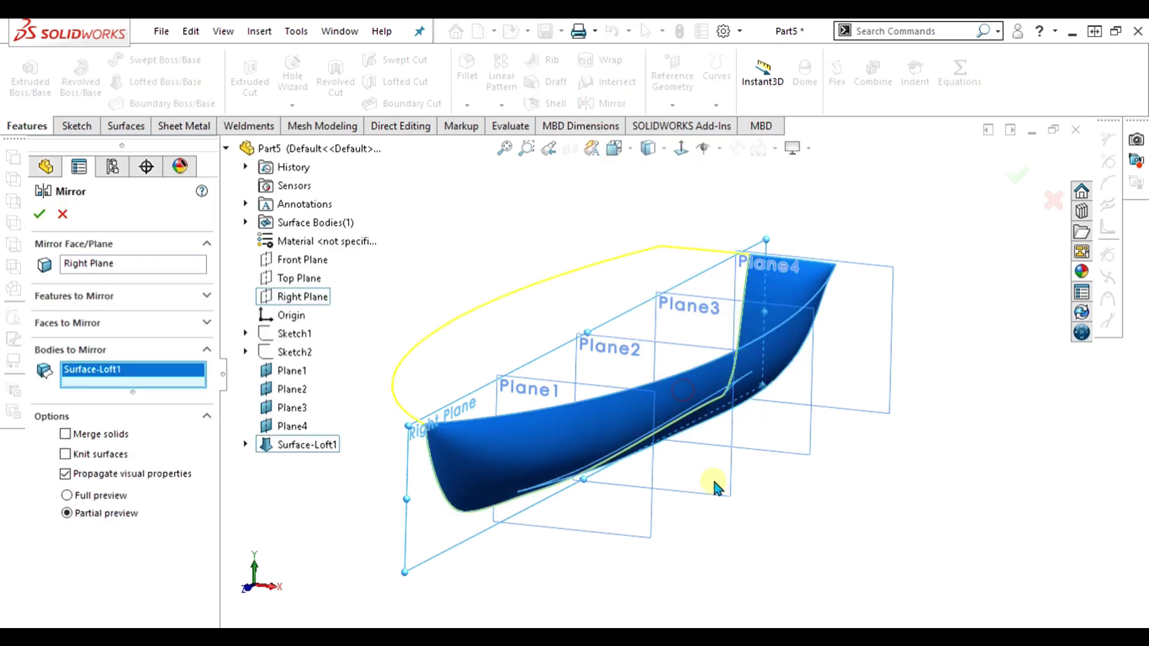
{"action": "middle_click_drag", "start_coordinate": [718, 483], "coordinate": [657, 283]}
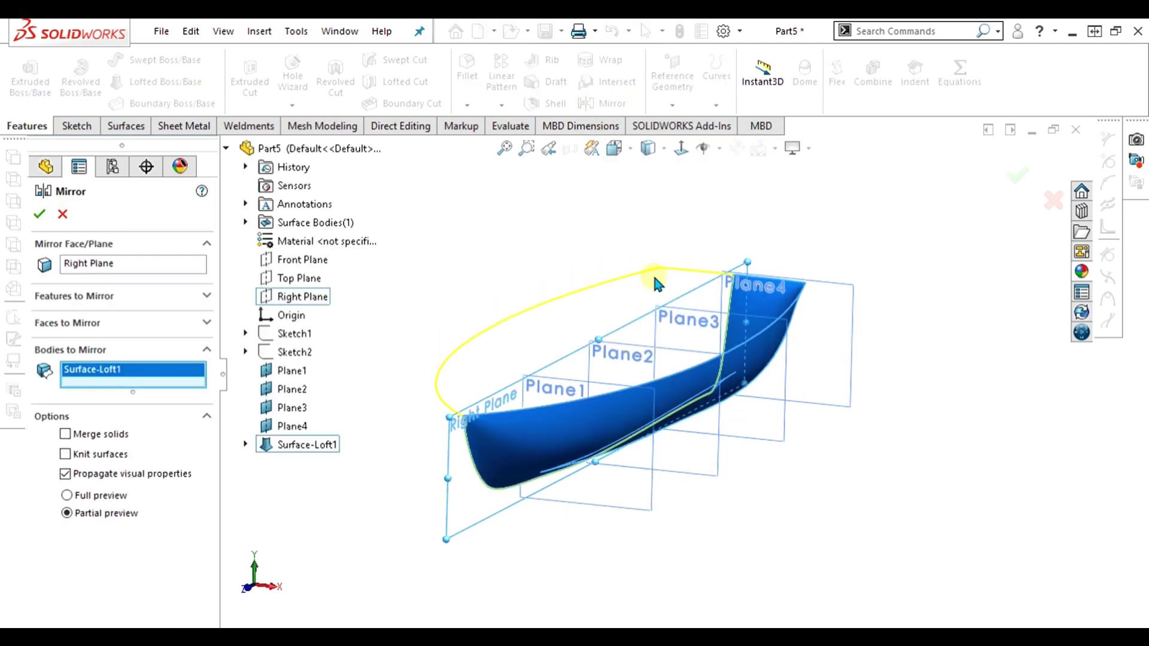
{"action": "left_click", "coordinate": [38, 214]}
Hide the reference planes in the graphics view, leaving only the complete hull shown in isometric orientation.
{"action": "mouse_move", "coordinate": [874, 448]}
{"action": "middle_mouse_down"}
{"action": "mouse_move", "coordinate": [695, 460]}
{"action": "mouse_move", "coordinate": [691, 450]}
{"action": "mouse_move", "coordinate": [744, 461]}
{"action": "mouse_move", "coordinate": [749, 452]}
{"action": "mouse_move", "coordinate": [738, 454]}
{"action": "middle_mouse_up"}
{"action": "scroll", "coordinate": [671, 459], "scroll_direction": "up", "scroll_amount": 1}
{"action": "scroll", "coordinate": [613, 378], "scroll_direction": "down", "scroll_amount": 3}
{"action": "middle_click_drag", "start_coordinate": [587, 358], "coordinate": [615, 356]}
{"action": "key", "text": "ctrl+7"}
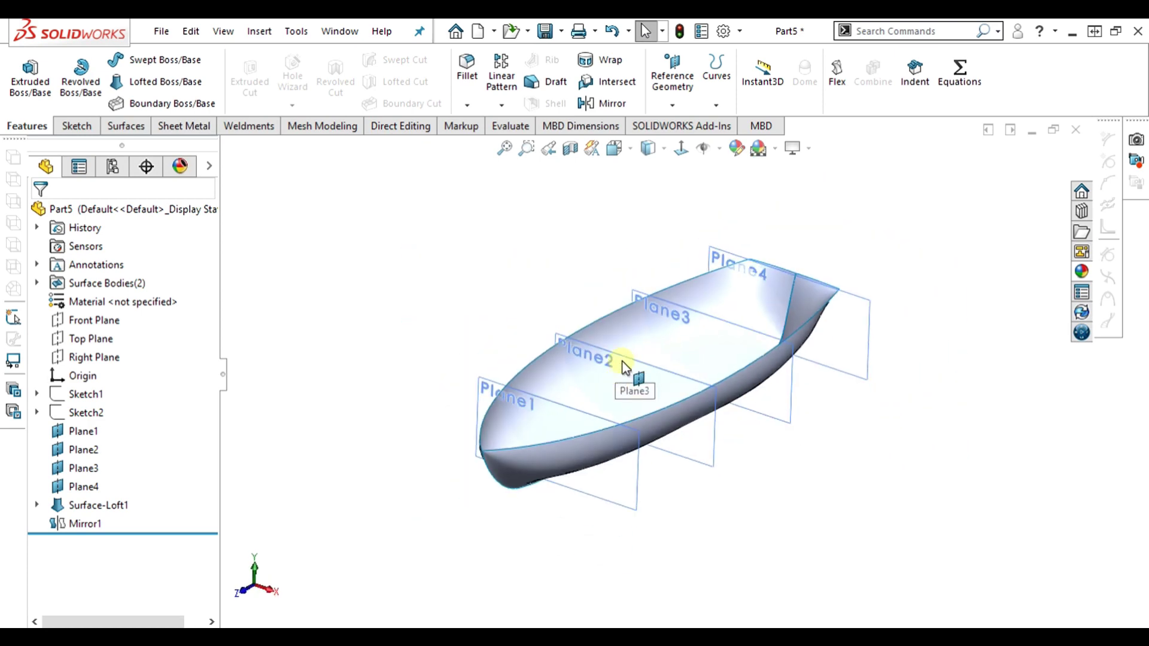
{"action": "scroll", "coordinate": [622, 364], "scroll_direction": "down", "scroll_amount": 3}
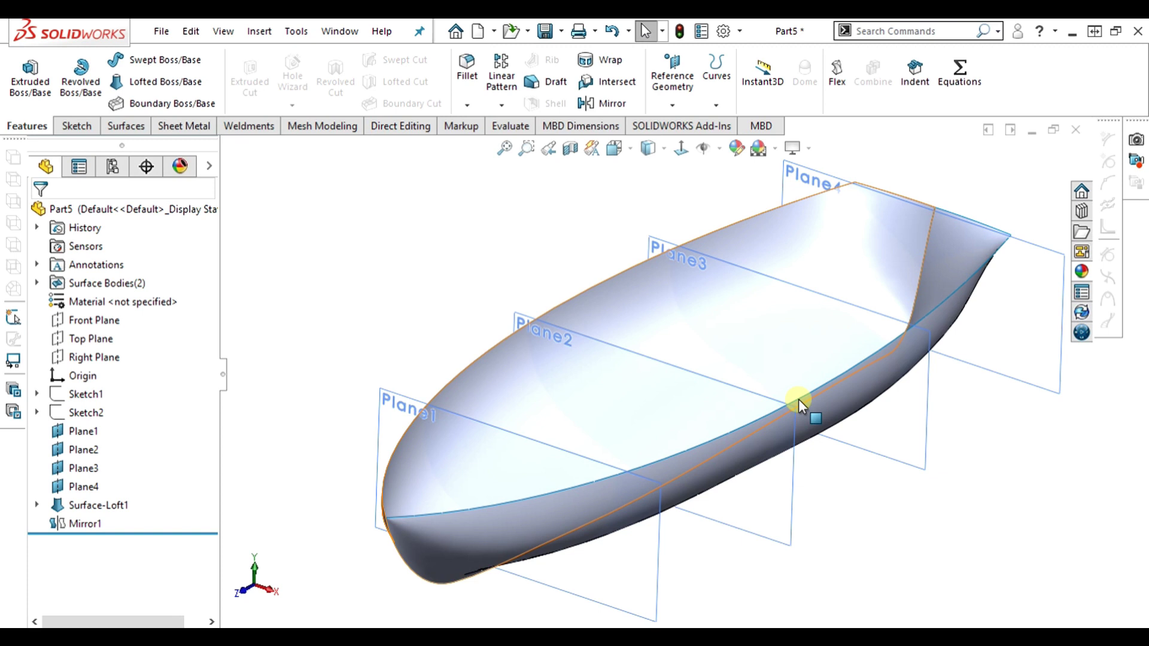
{"action": "left_click", "coordinate": [704, 148]}
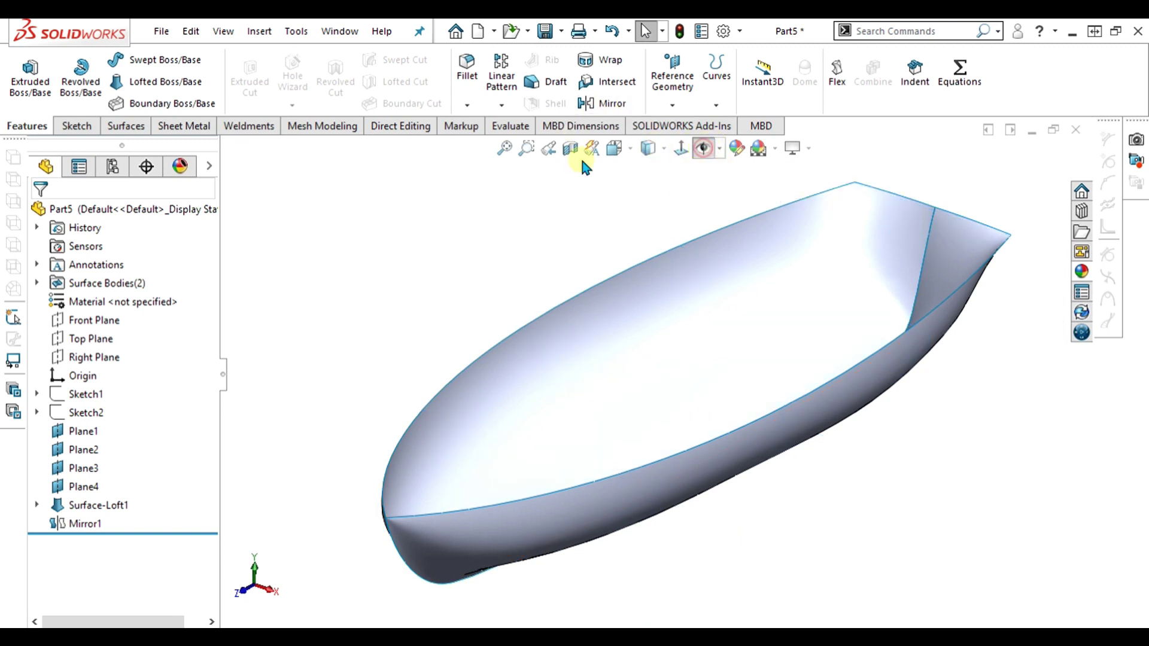
Knit the mirrored and lofted hull halves into a single surface with a 0.01 mm knitting tolerance.
{"action": "left_click", "coordinate": [120, 127]}
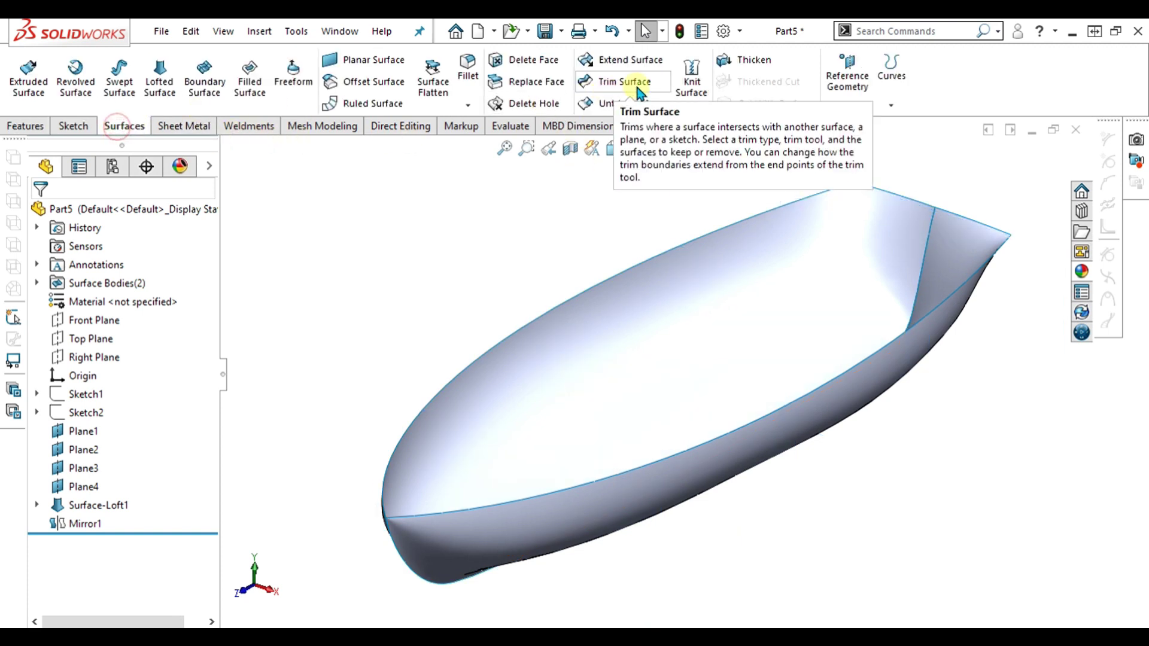
{"action": "left_click", "coordinate": [690, 77]}
{"action": "left_click", "coordinate": [698, 331]}
{"action": "left_click", "coordinate": [822, 420]}
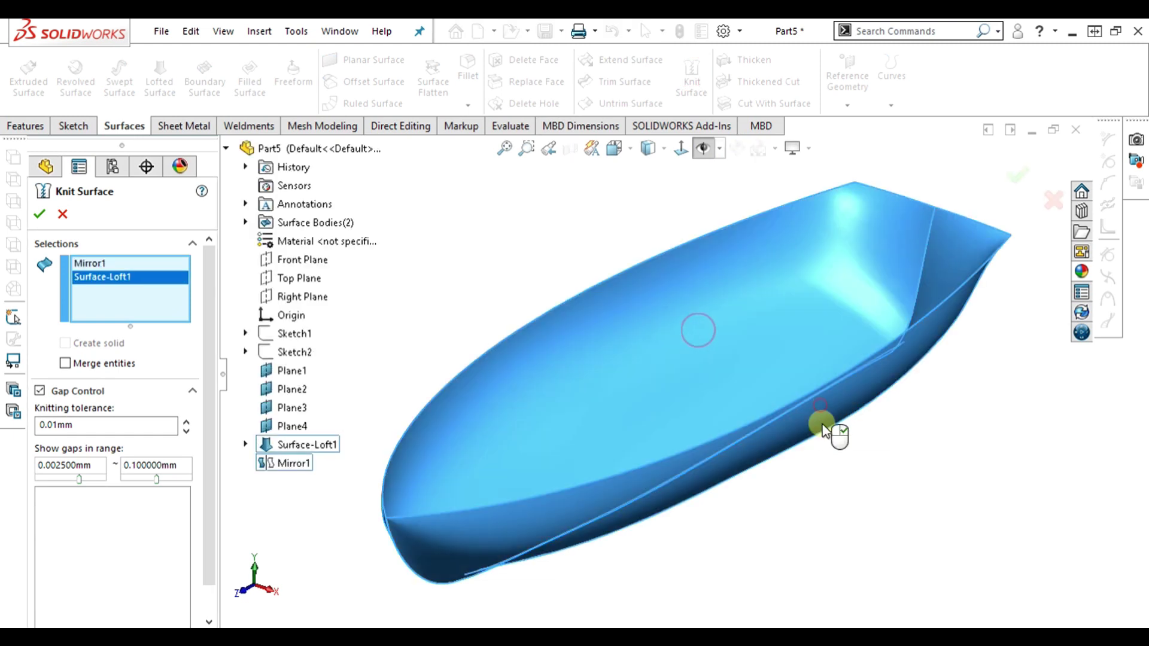
{"action": "left_click", "coordinate": [37, 218]}
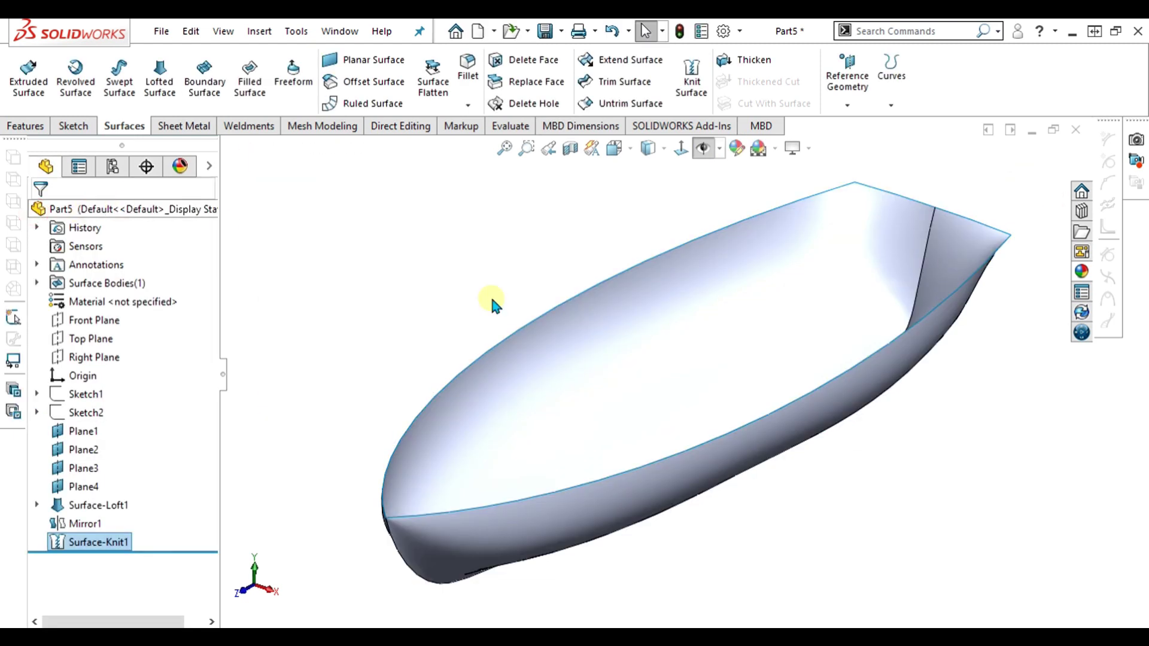
Close the hull's open top with a Filled Surface bounded by the open loop of its upper edges, using Contact edge settings.
{"action": "scroll", "coordinate": [735, 417], "scroll_direction": "up", "scroll_amount": 4}
{"action": "middle_click_drag", "start_coordinate": [672, 477], "coordinate": [657, 352]}
{"action": "key", "text": "ctrl+7"}
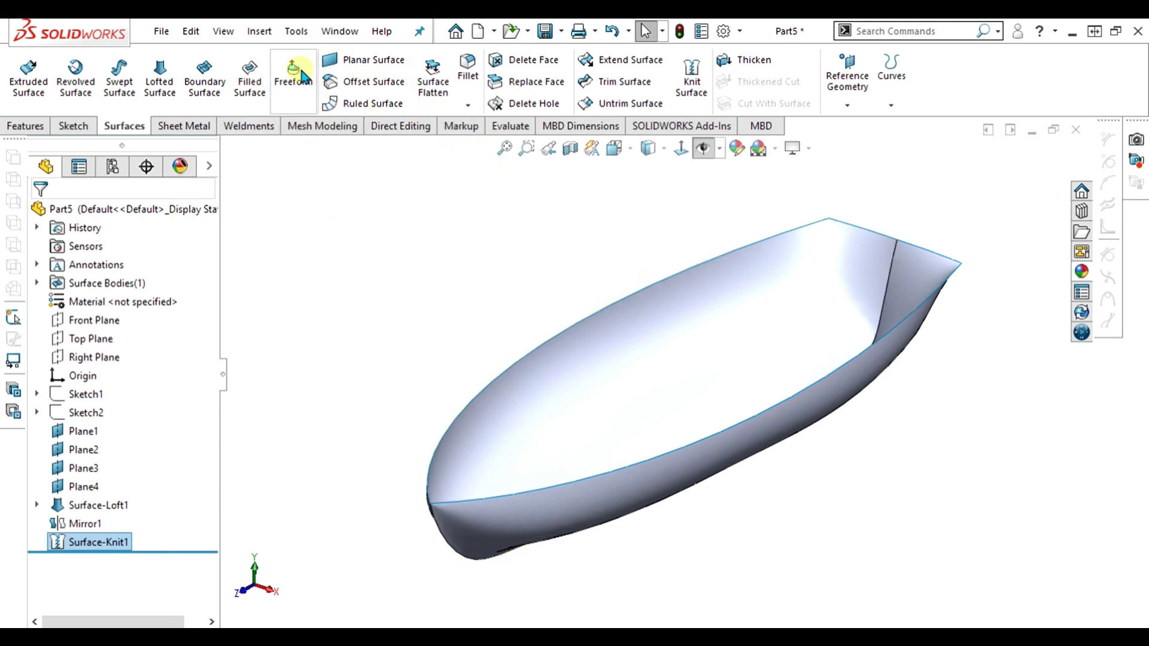
{"action": "left_click", "coordinate": [246, 89]}
{"action": "right_click", "coordinate": [517, 358]}
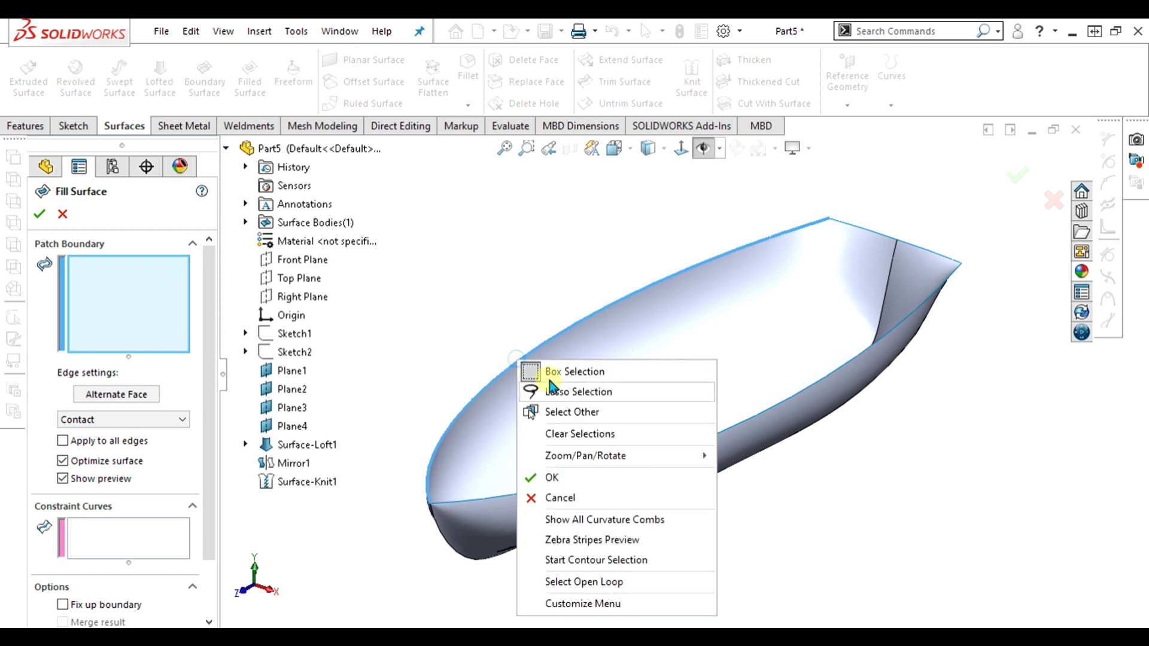
{"action": "left_click", "coordinate": [597, 583]}
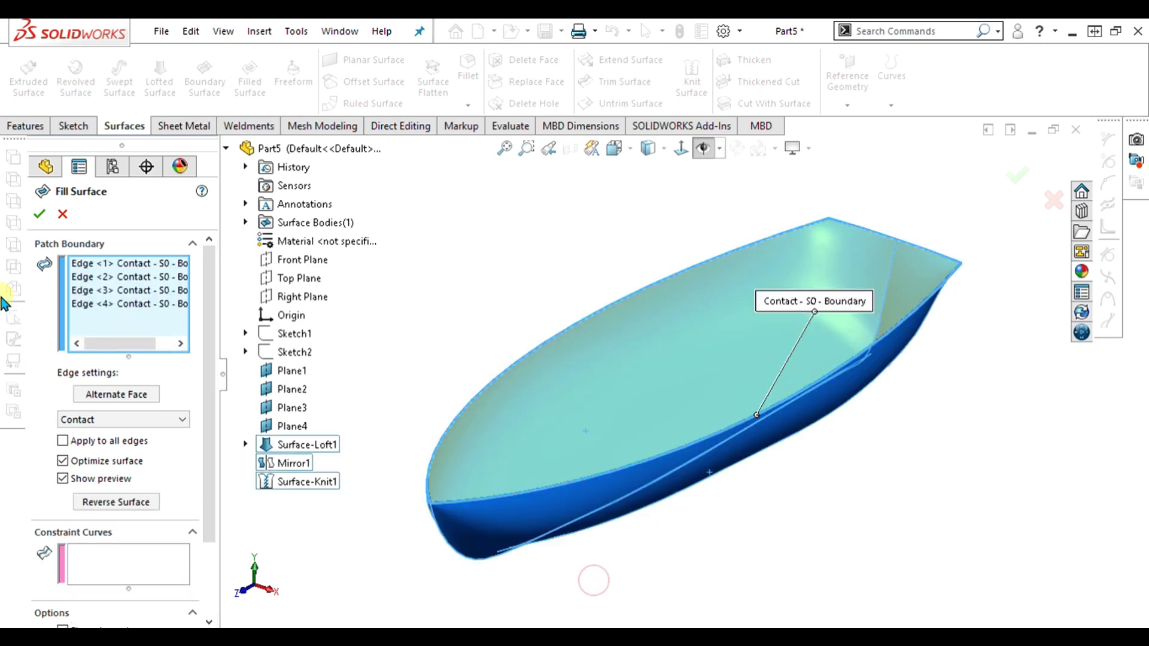
{"action": "left_click", "coordinate": [40, 214]}
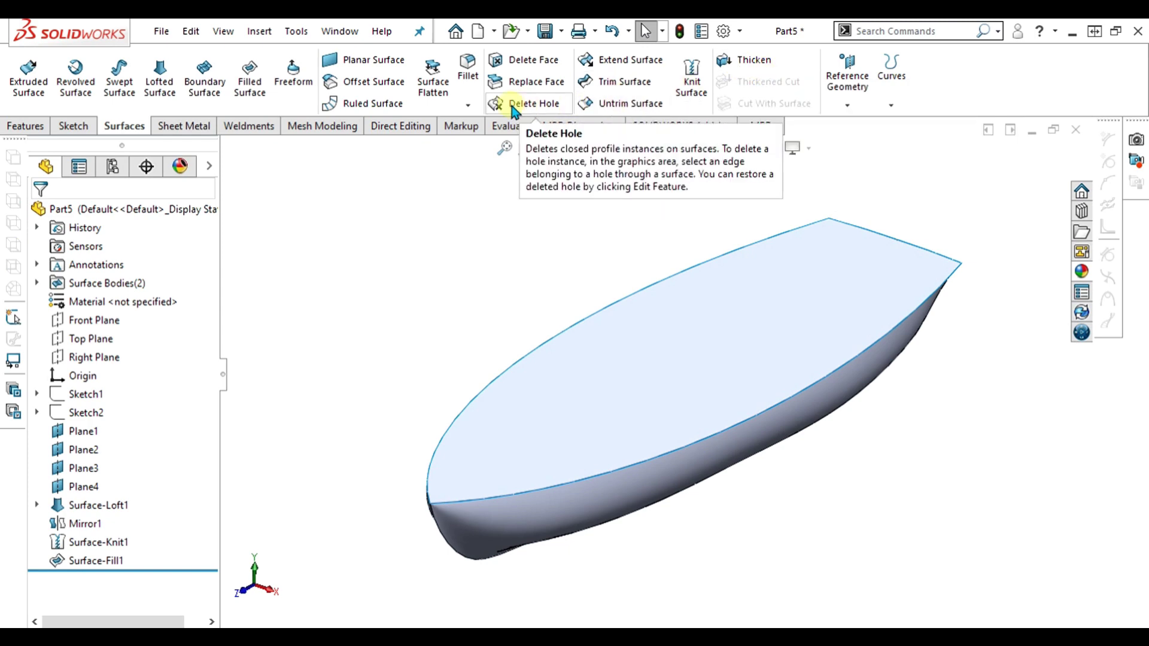
Knit the filled top surface and the hull surface into one solid body with a 0.01 mm knitting tolerance.
{"action": "left_click", "coordinate": [693, 345]}
{"action": "left_click", "coordinate": [445, 541]}
{"action": "middle_click_drag", "start_coordinate": [608, 570], "coordinate": [376, 543]}
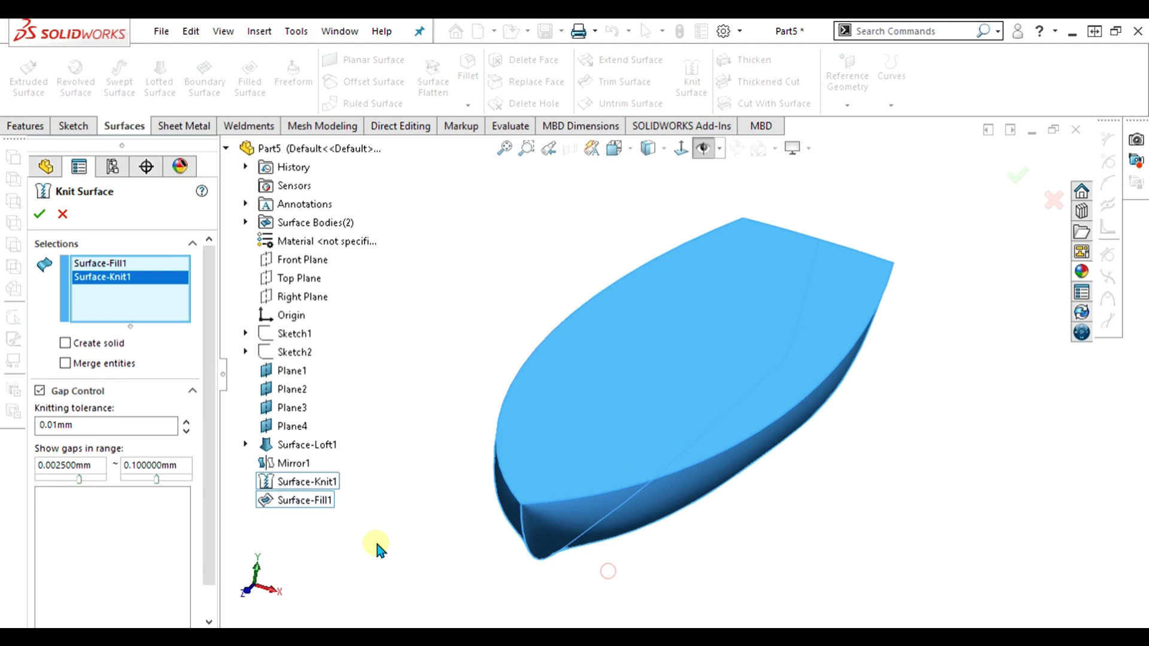
{"action": "left_click", "coordinate": [39, 214]}
Cut a section view of the hull along the Right Plane to examine its interior, and turn the section off again.
{"action": "middle_click_drag", "start_coordinate": [629, 379], "coordinate": [847, 508]}
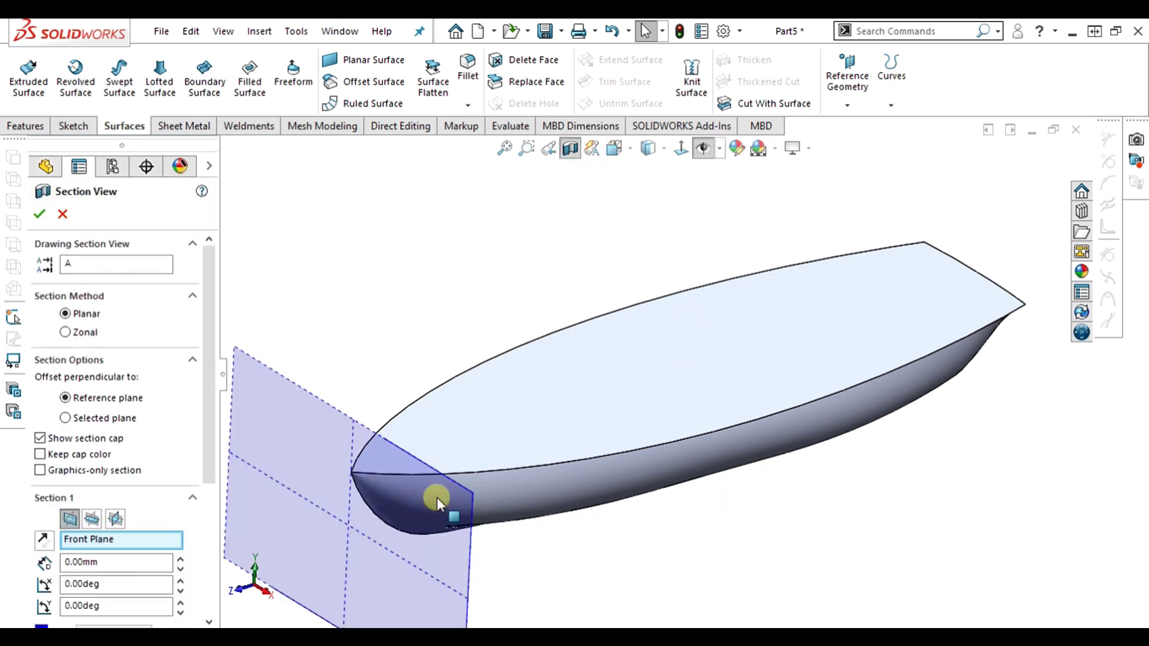
{"action": "scroll", "coordinate": [475, 516], "scroll_direction": "up", "scroll_amount": 1}
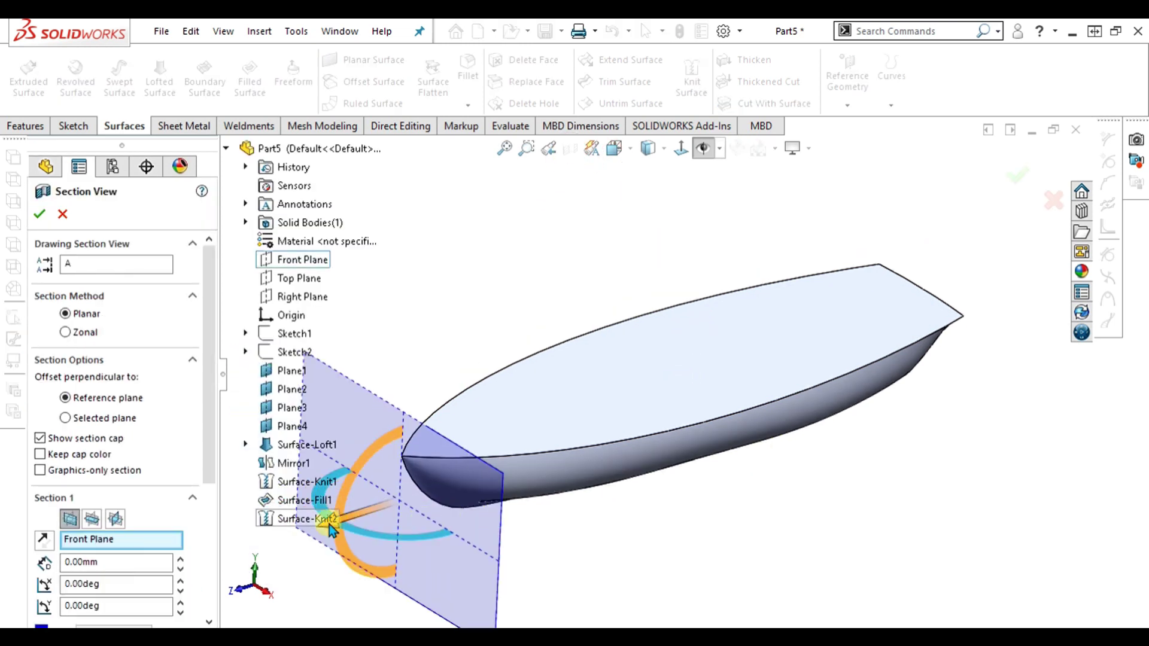
{"action": "left_click", "coordinate": [91, 519]}
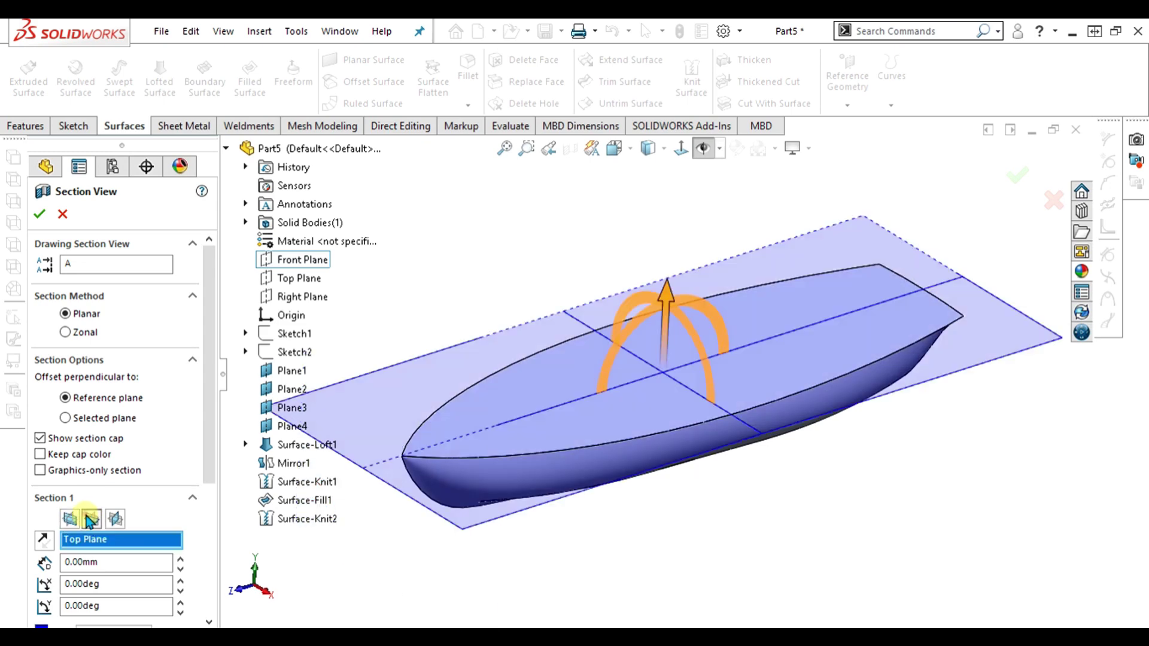
{"action": "left_click", "coordinate": [117, 519]}
{"action": "left_click", "coordinate": [39, 223]}
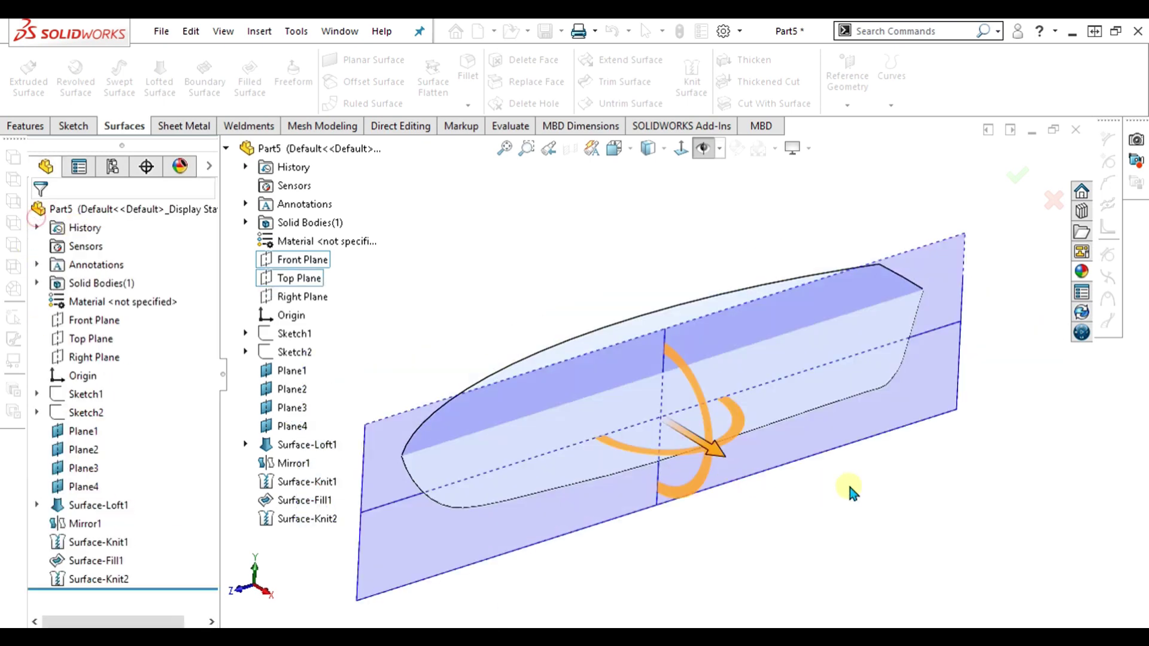
{"action": "middle_click_drag", "start_coordinate": [842, 473], "coordinate": [817, 470]}
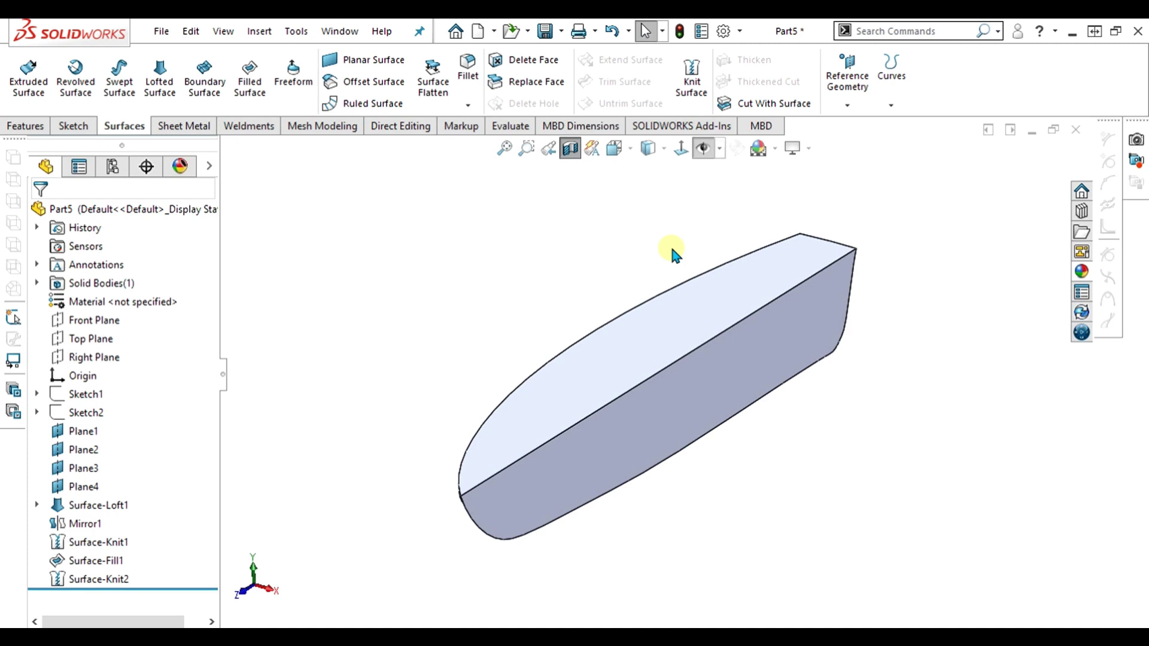
{"action": "left_click", "coordinate": [567, 150]}
Expand the Solid Bodies folder to check the body type of the knitted hull.
{"action": "mouse_move", "coordinate": [638, 411]}
{"action": "middle_mouse_down"}
{"action": "mouse_move", "coordinate": [668, 377]}
{"action": "mouse_move", "coordinate": [677, 395]}
{"action": "middle_mouse_up"}
{"action": "scroll", "coordinate": [677, 395], "scroll_direction": "down", "scroll_amount": 2}
{"action": "left_click", "coordinate": [36, 283]}
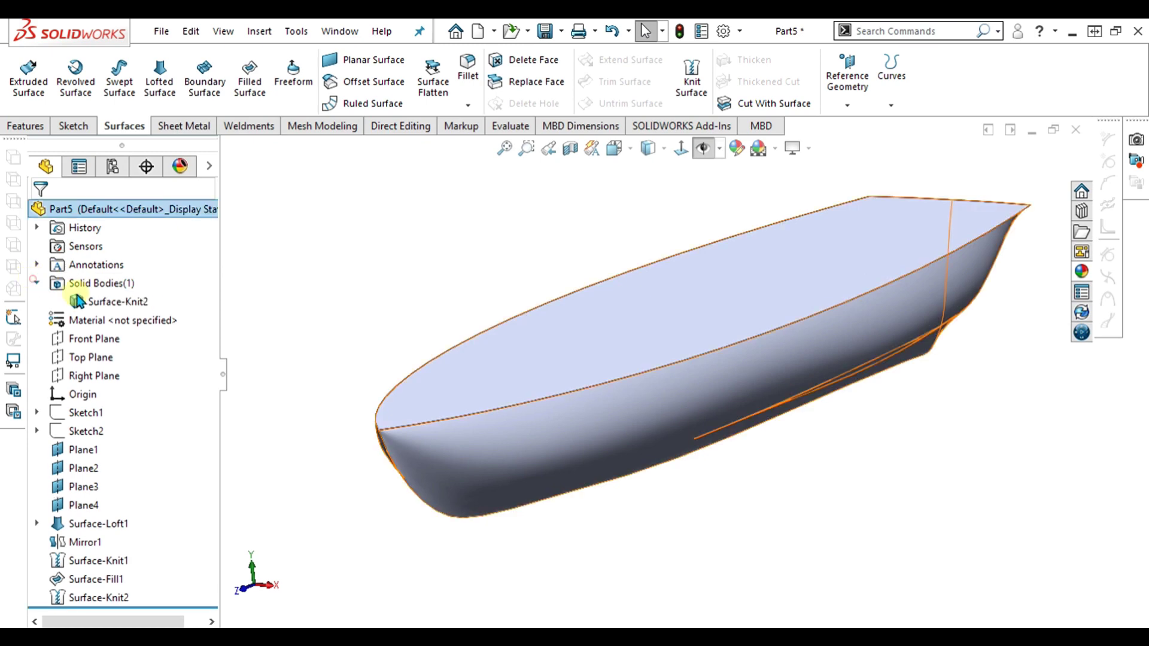
{"action": "left_click", "coordinate": [783, 545]}
{"action": "middle_click_drag", "start_coordinate": [783, 546], "coordinate": [637, 267]}
Shell the solid hull to a 3 mm wall thickness with the preview shown, removing the flat top face.
{"action": "left_click", "coordinate": [27, 126]}
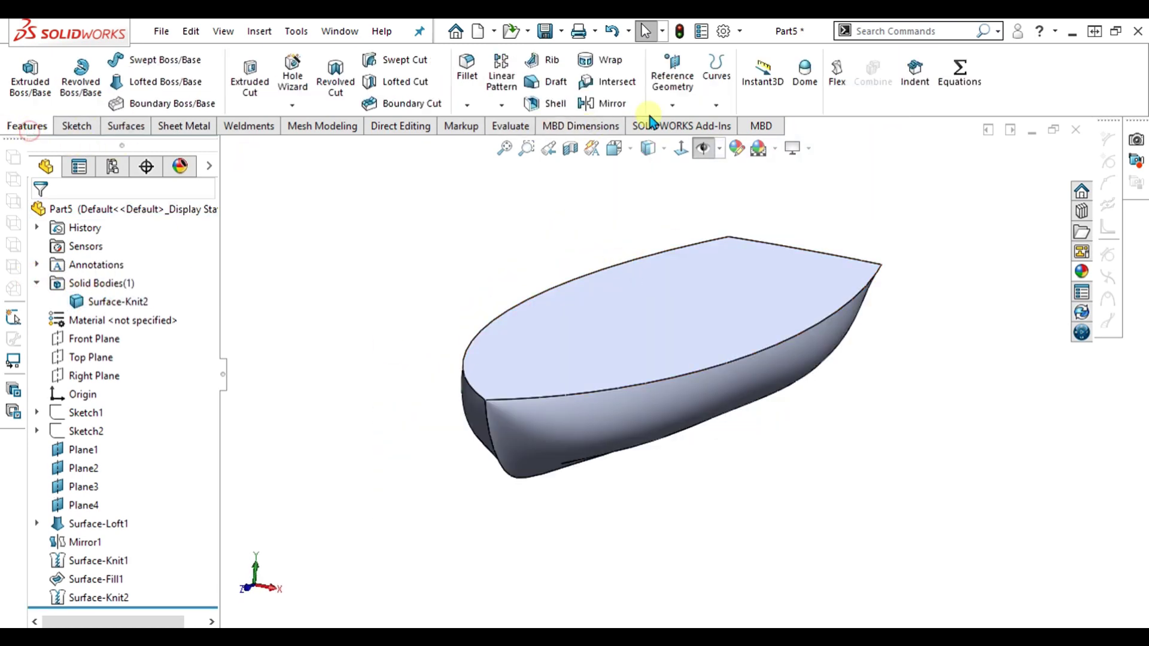
{"action": "left_click", "coordinate": [546, 103]}
{"action": "left_click", "coordinate": [657, 297]}
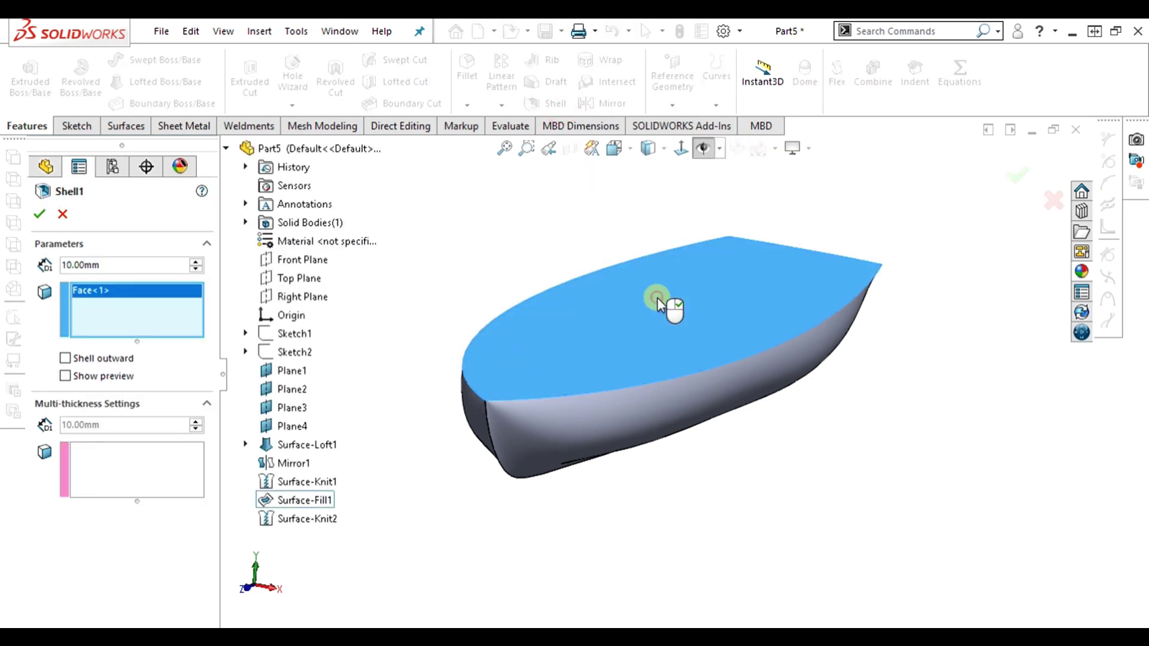
{"action": "type", "text": "3"}
{"action": "key", "text": "Return"}
{"action": "left_click", "coordinate": [115, 380]}
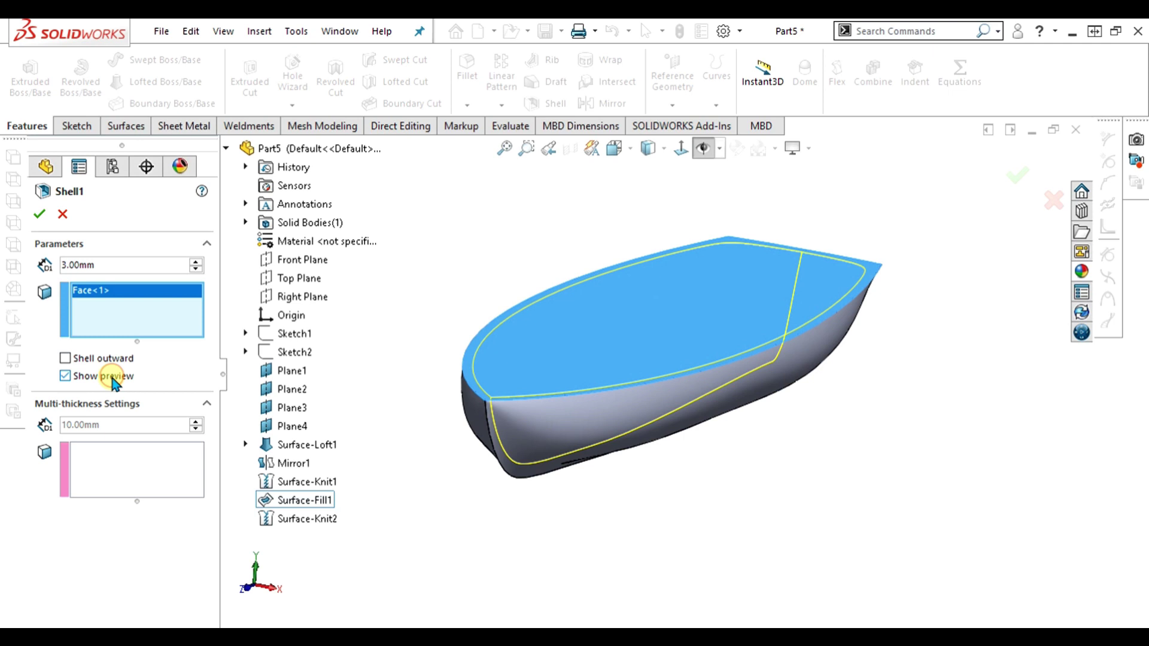
{"action": "left_click", "coordinate": [42, 213]}
{"action": "left_click", "coordinate": [625, 369]}
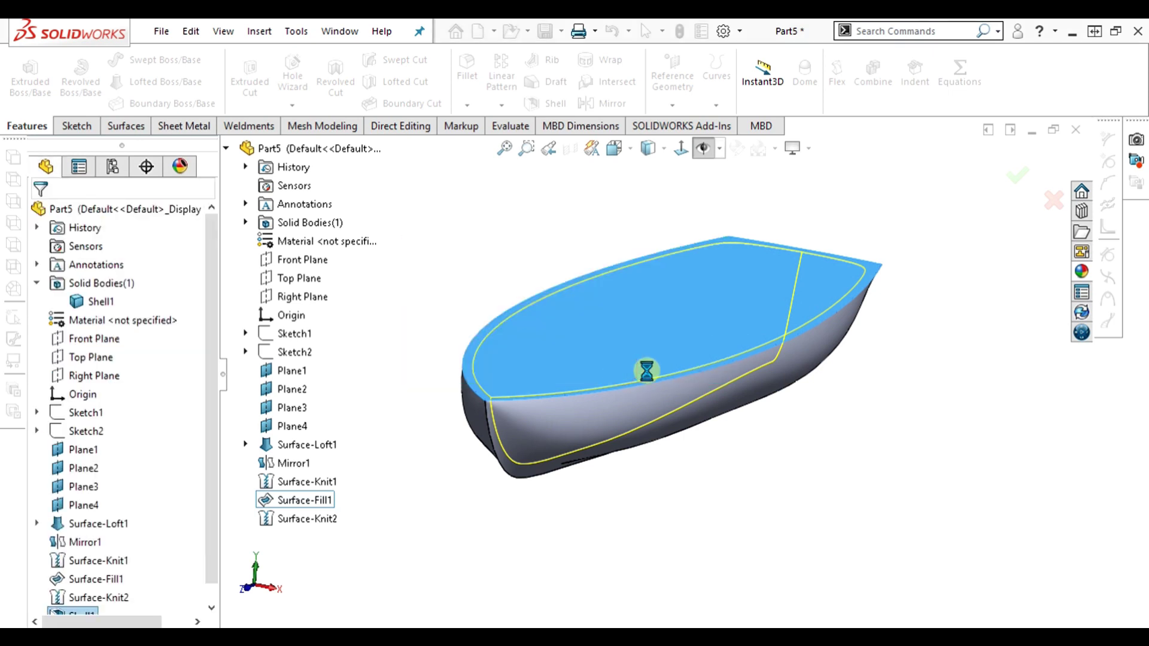
Examine the shelled hull's interior, rim and outer sides from several angles, ending in the isometric view.
{"action": "middle_click_drag", "start_coordinate": [890, 449], "coordinate": [699, 263]}
{"action": "scroll", "coordinate": [890, 260], "scroll_direction": "down", "scroll_amount": 2}
{"action": "middle_click_drag", "start_coordinate": [693, 353], "coordinate": [630, 426]}
{"action": "scroll", "coordinate": [621, 455], "scroll_direction": "up", "scroll_amount": 3}
{"action": "key", "text": "ctrl+7"}
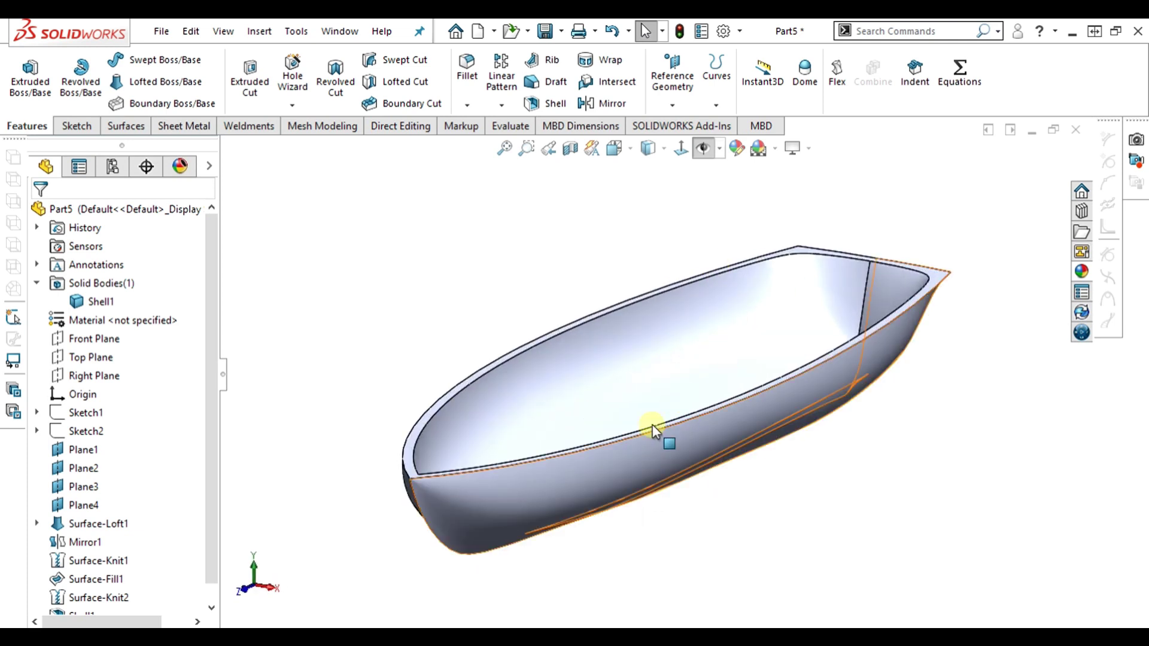
{"action": "key", "text": "Down"}
{"action": "key", "text": "Right"}
{"action": "key", "text": "Up"}
{"action": "key", "text": "Left"}
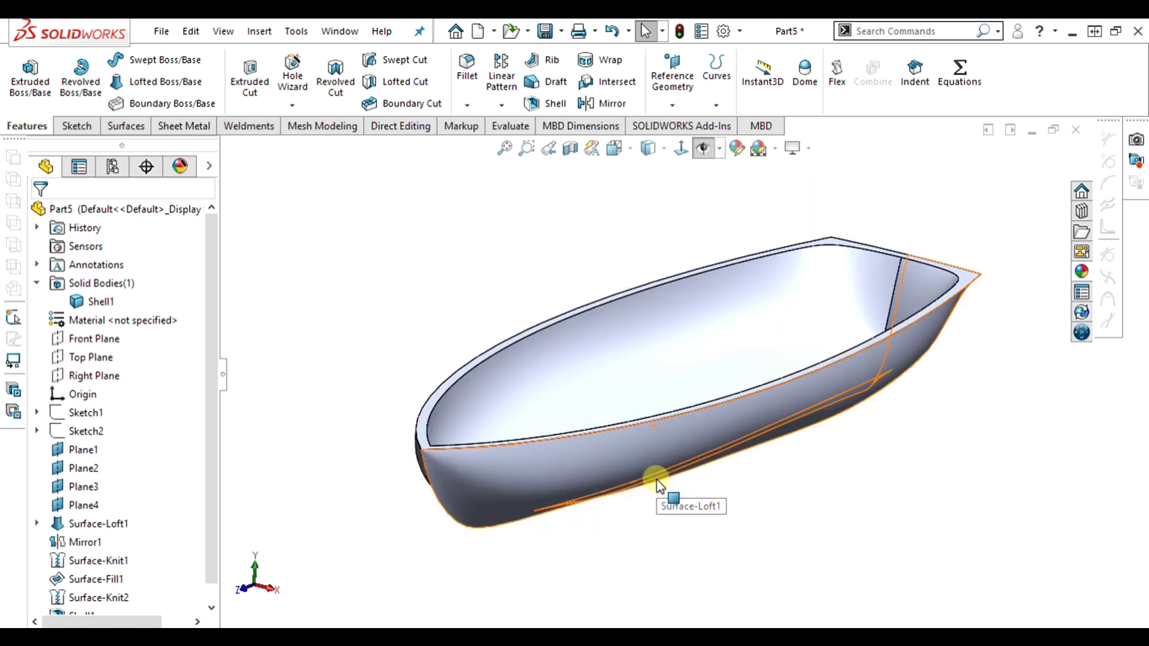
{"action": "key", "text": "Up"}
{"action": "key", "text": "Right"}
{"action": "key", "text": "Down"}
{"action": "key", "text": "Left"}
{"action": "key", "text": "Up"}
{"action": "key", "text": "Right"}
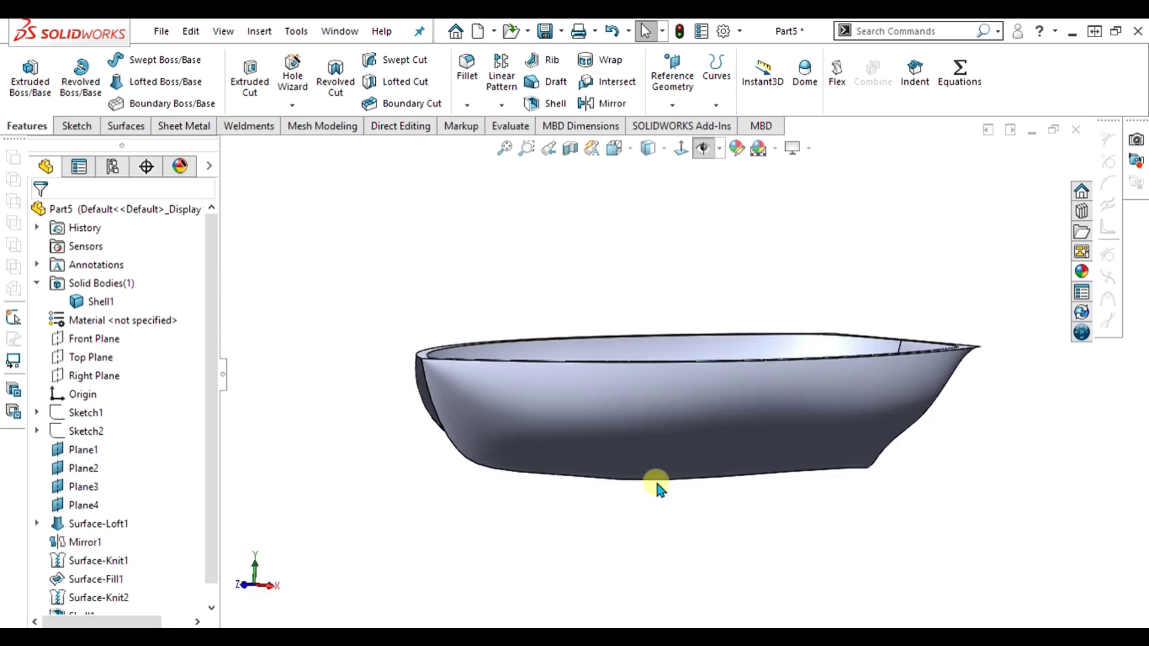
{"action": "key", "text": "ctrl+7"}
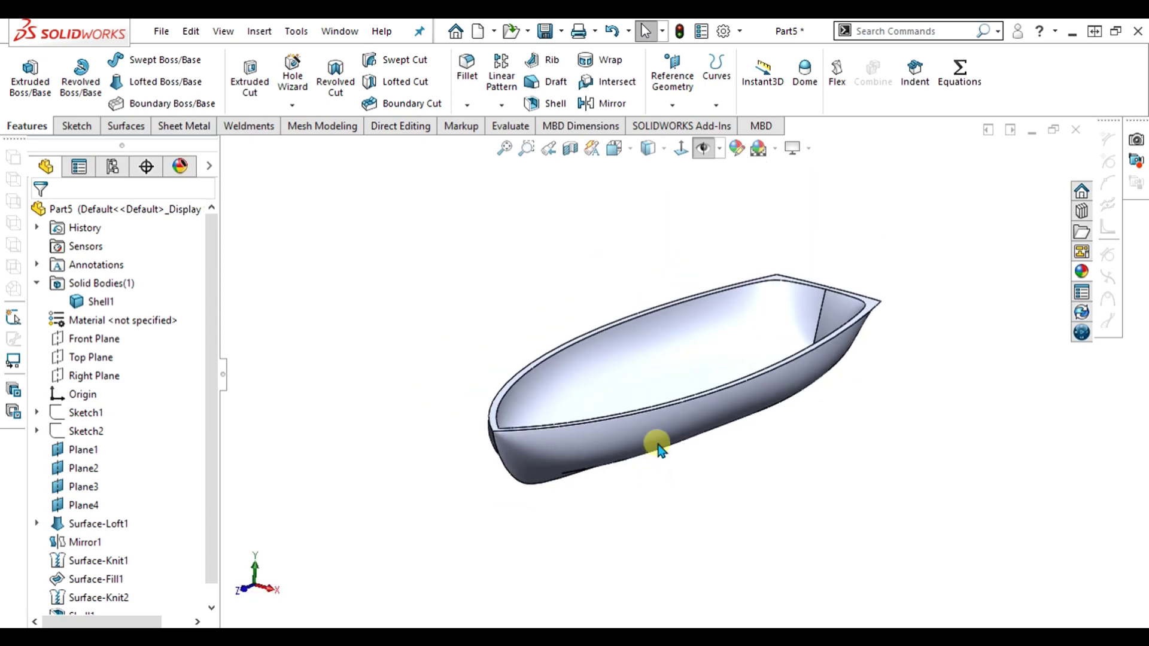